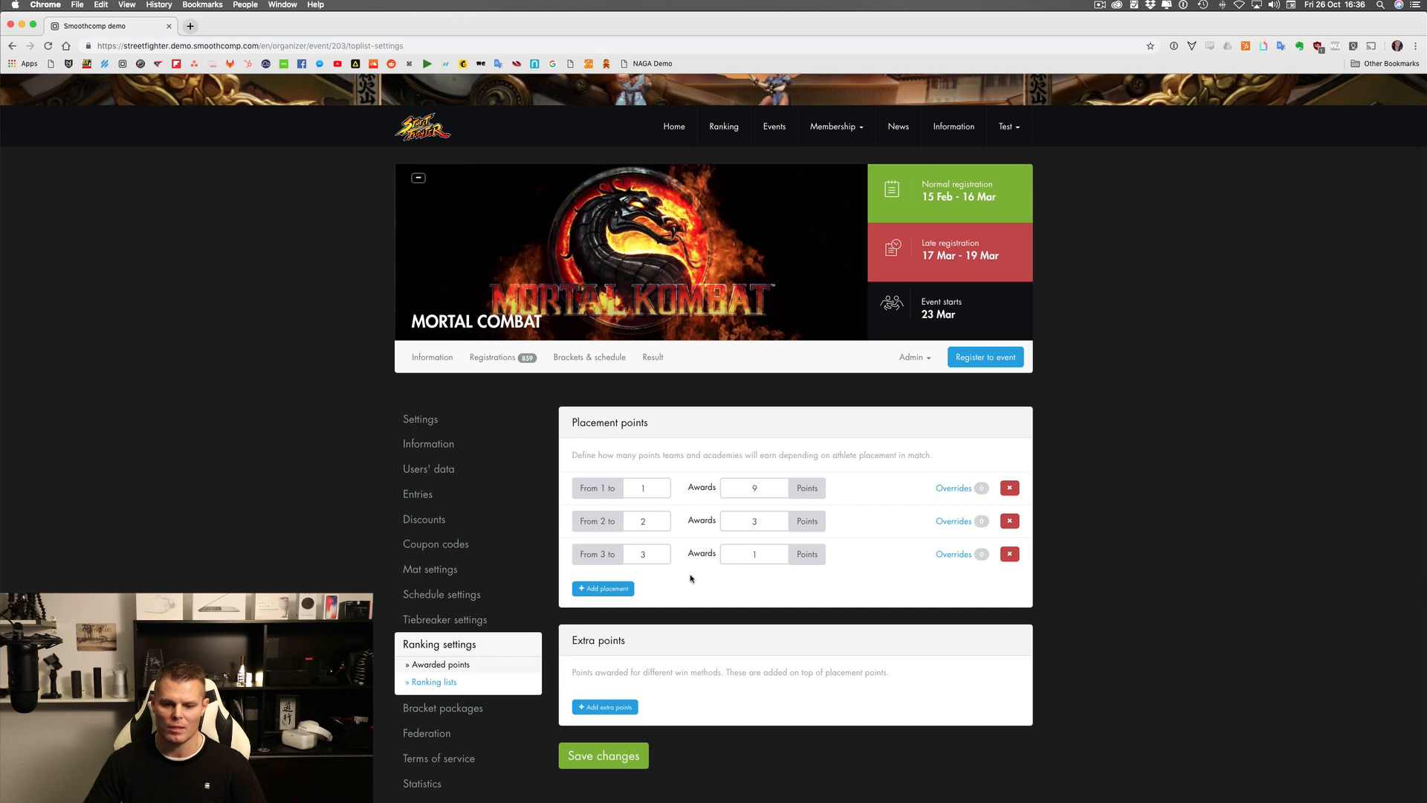
- Add two placement rows for fourth and fifth place, and remove both again
left_click(614, 593)
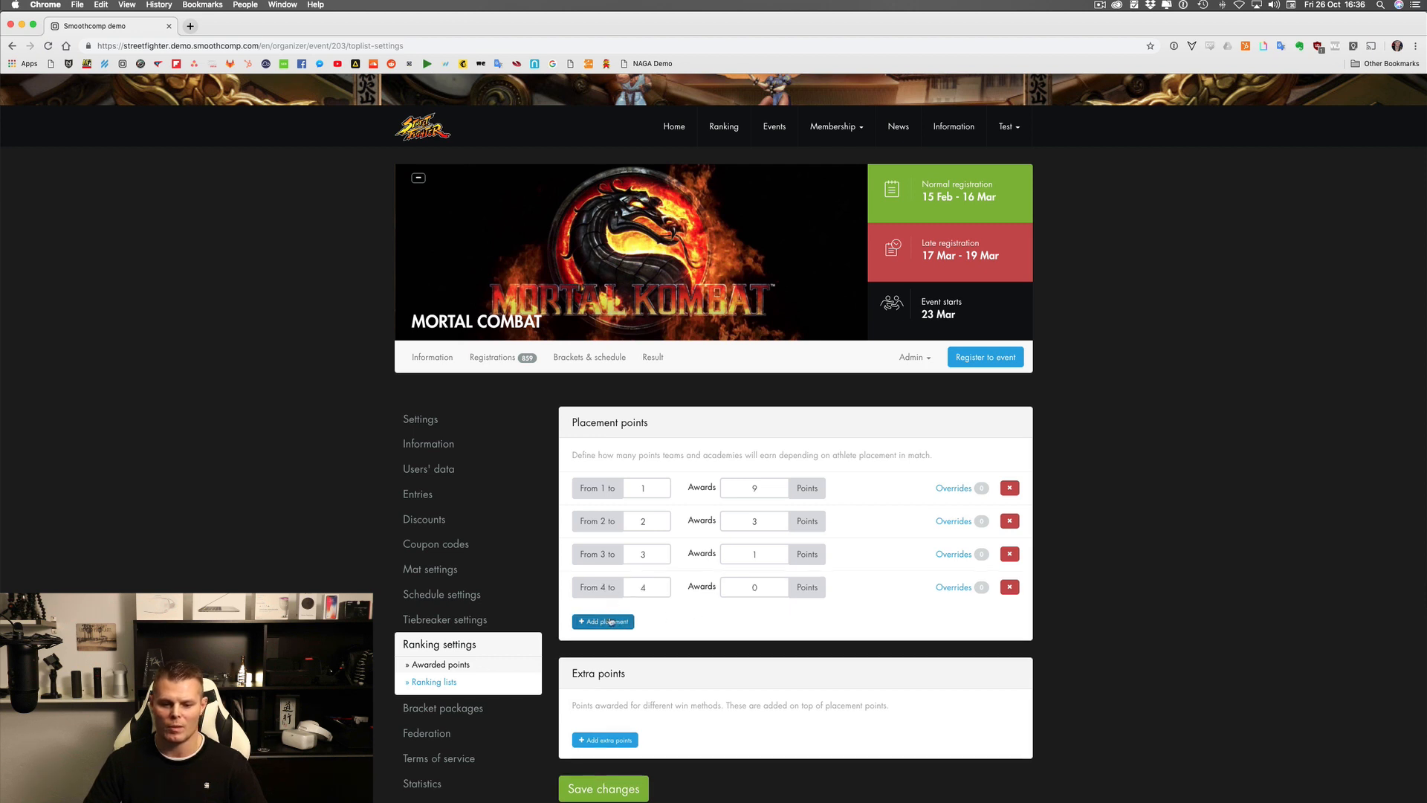
left_click(610, 621)
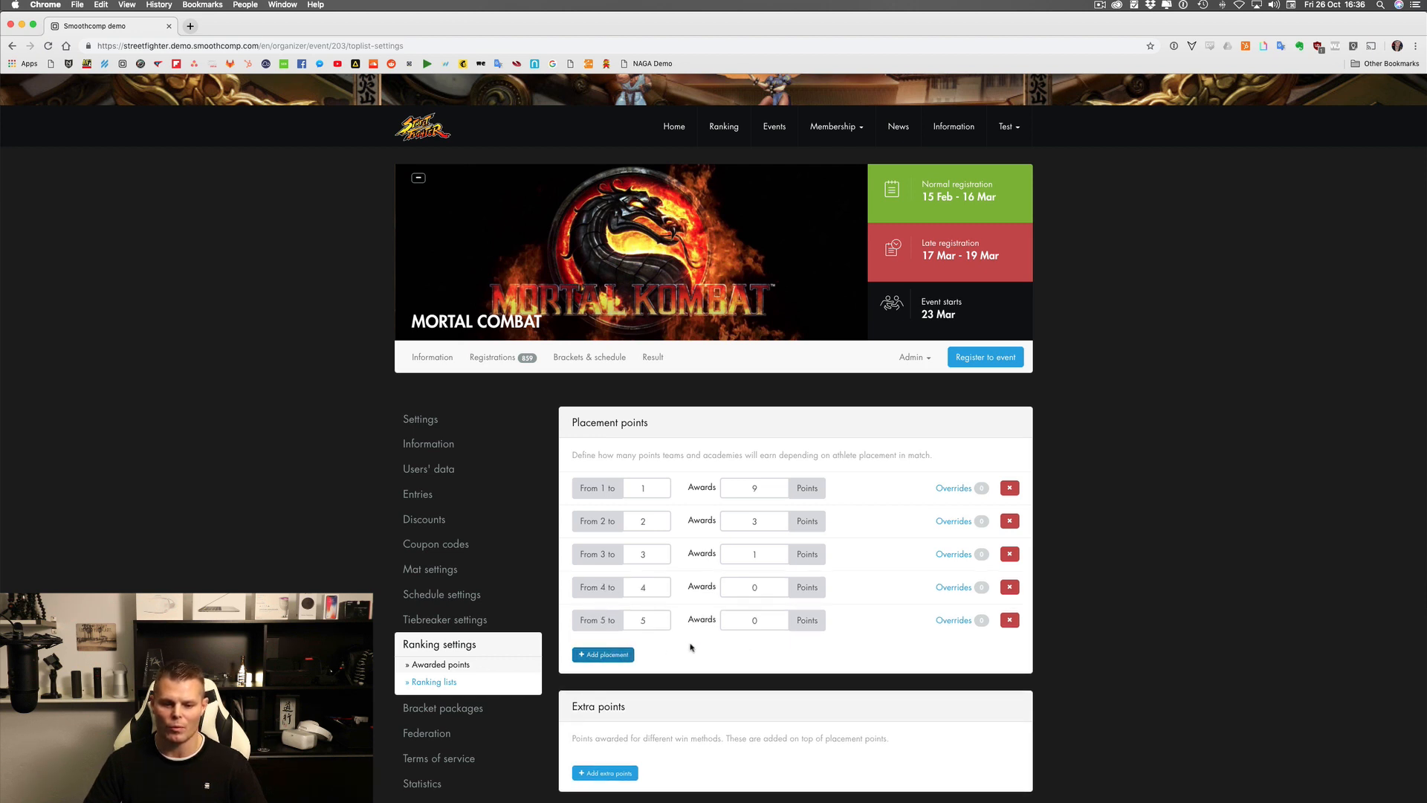
left_click(1009, 620)
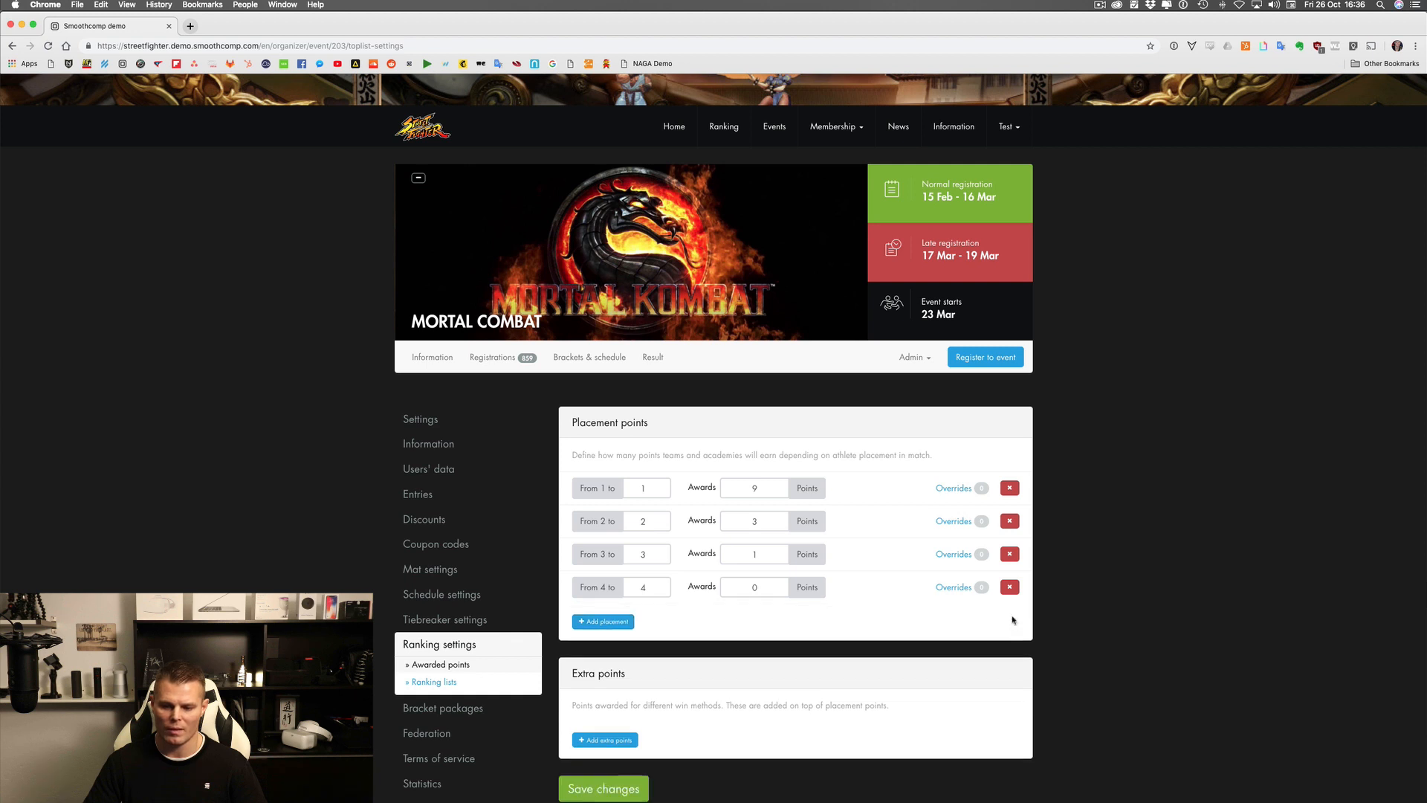
left_click(1011, 587)
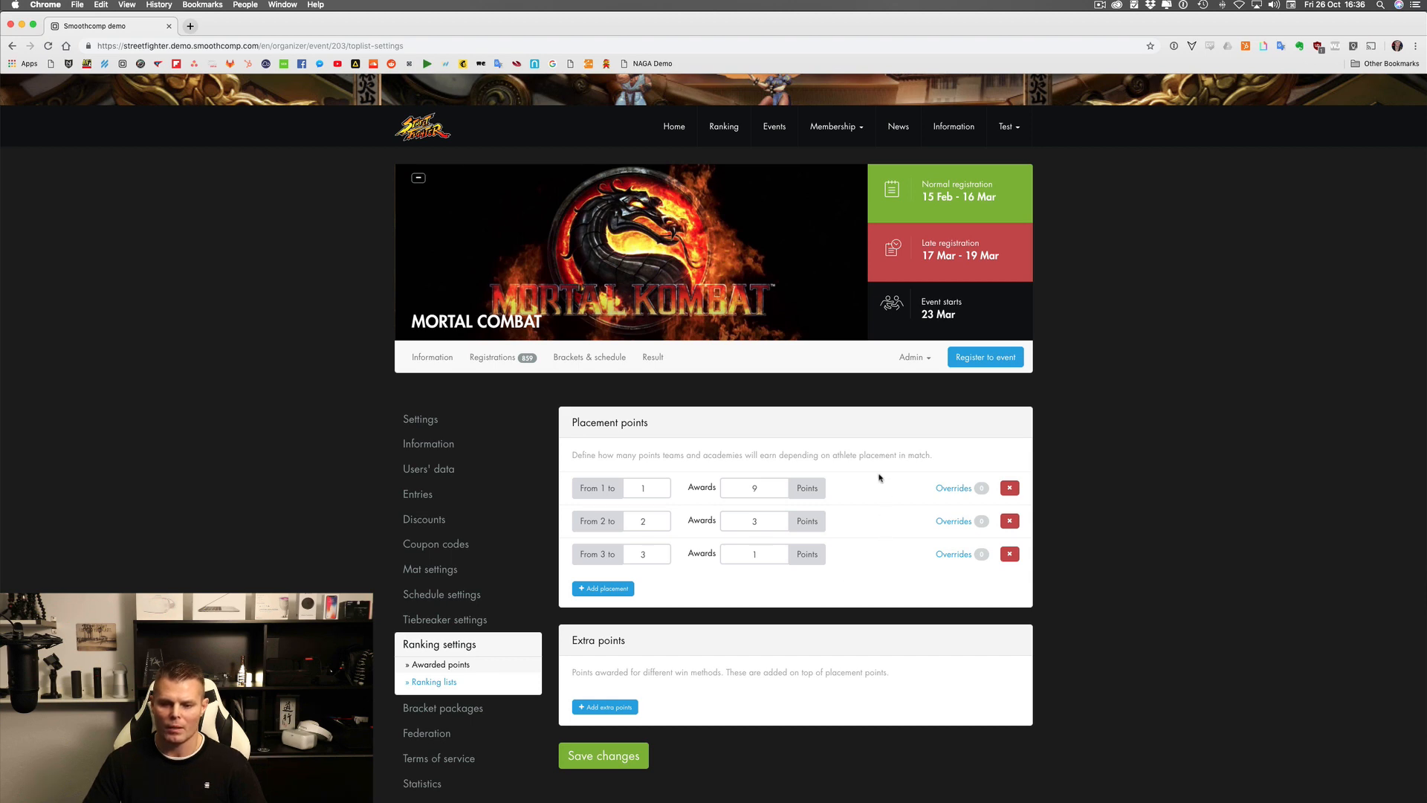
- Add a first-place override awarding 15 points for the Men entry with the Black belt
left_click(958, 489)
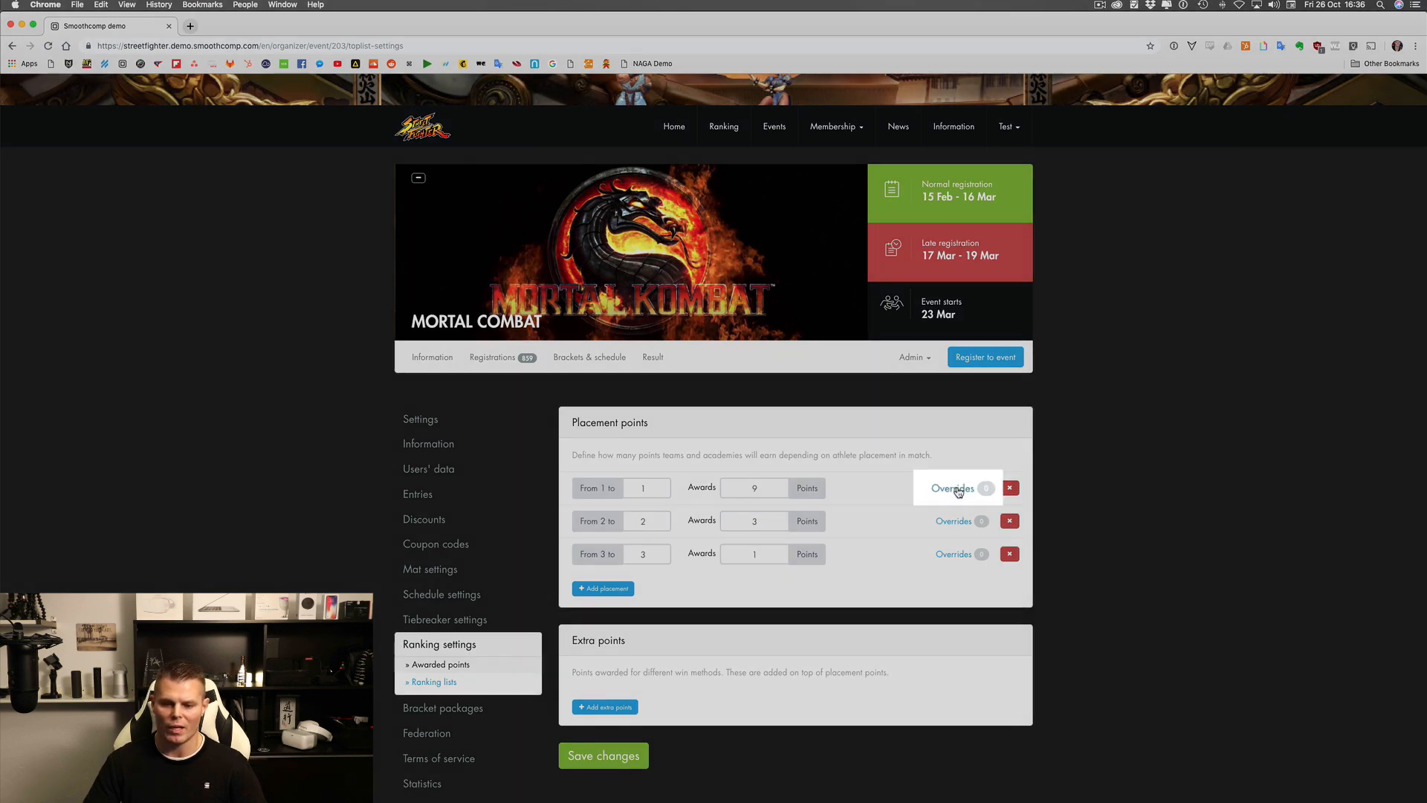
left_click(955, 491)
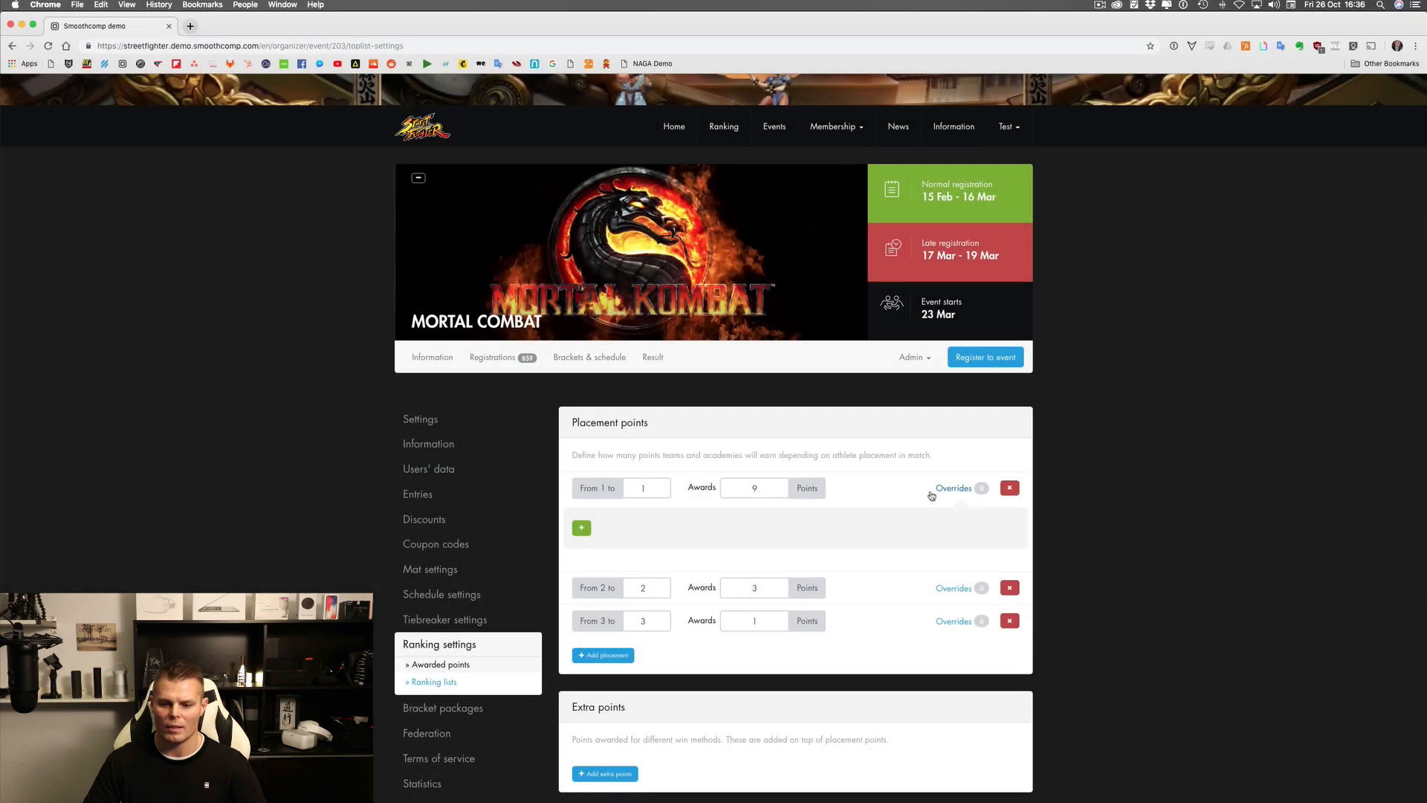
left_click(581, 528)
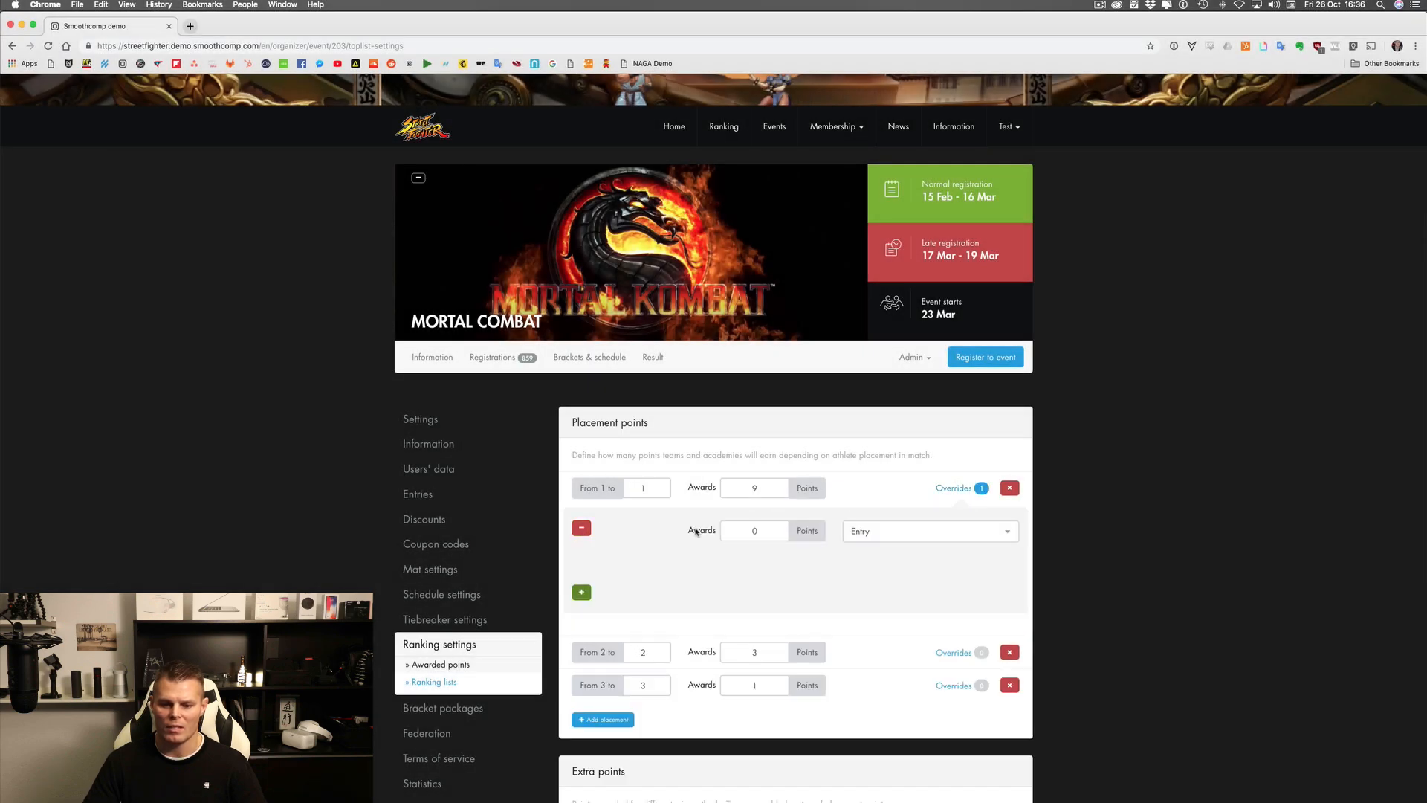
double_click(747, 530)
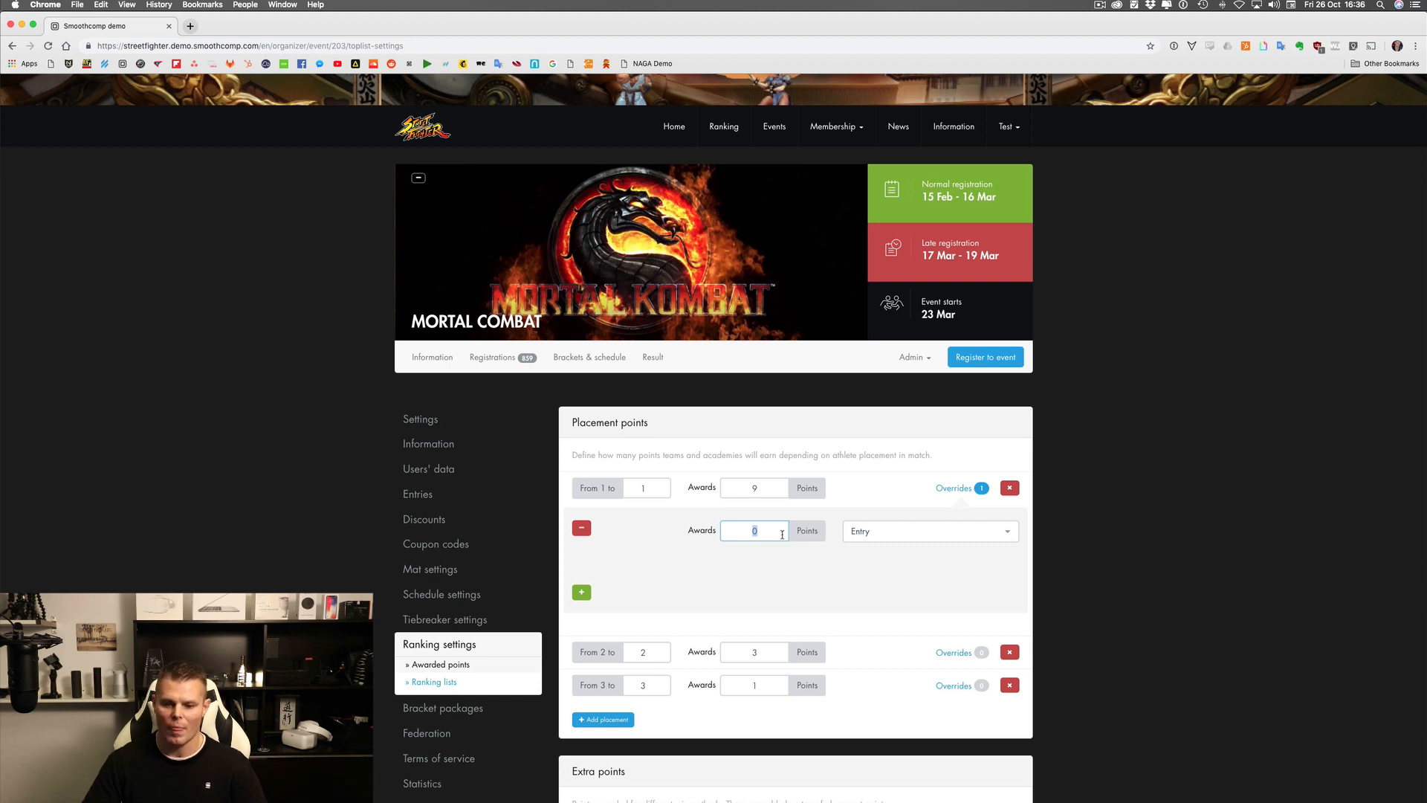
type("15")
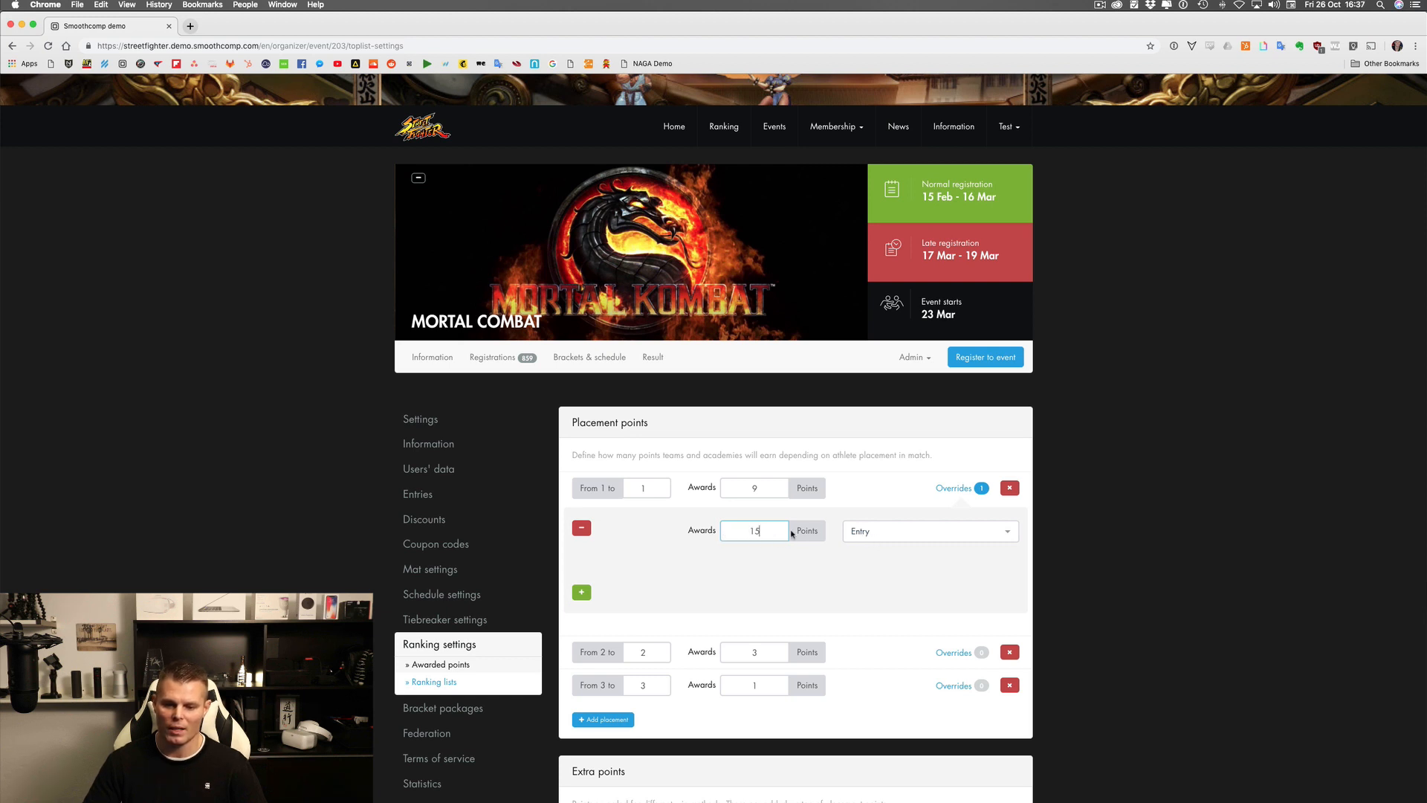
left_click(868, 531)
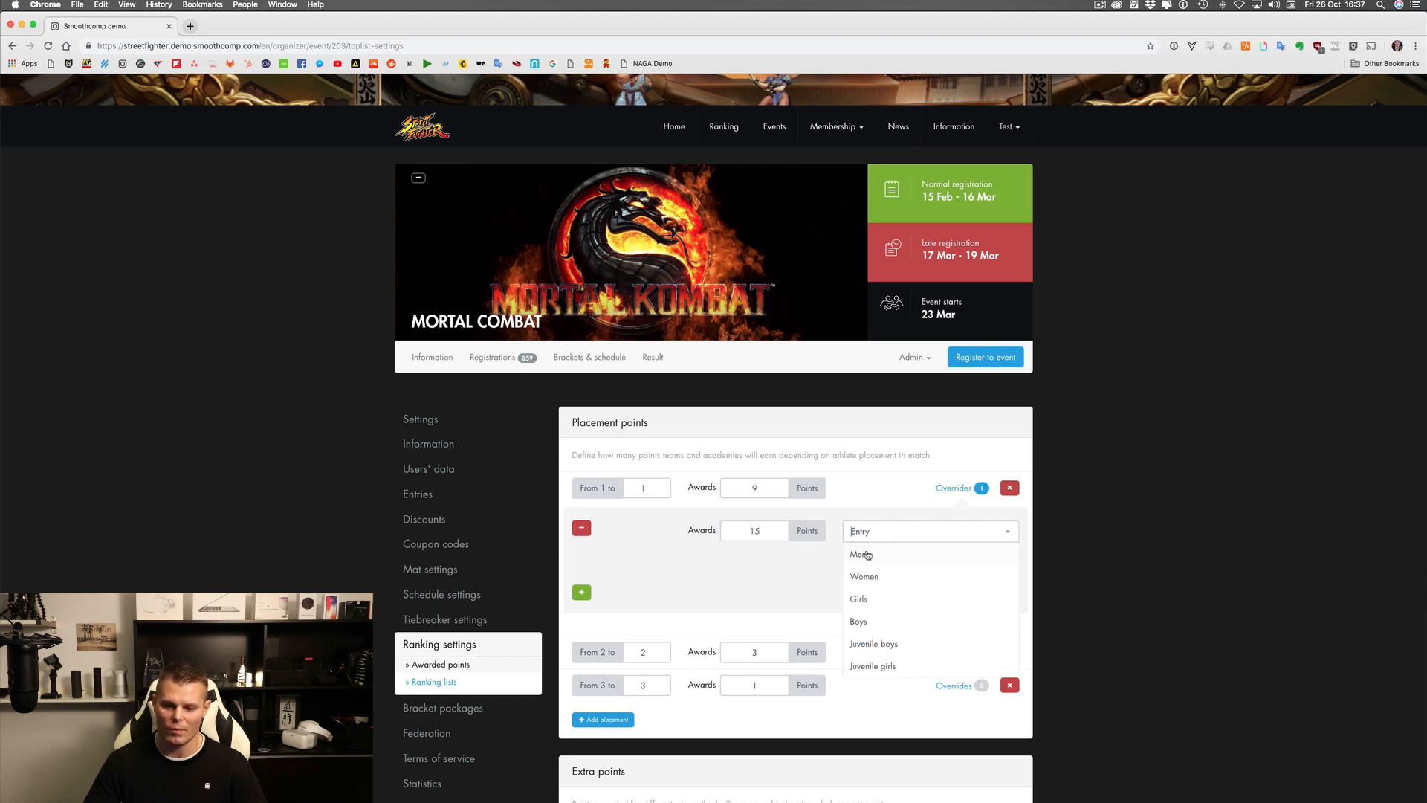
left_click(874, 558)
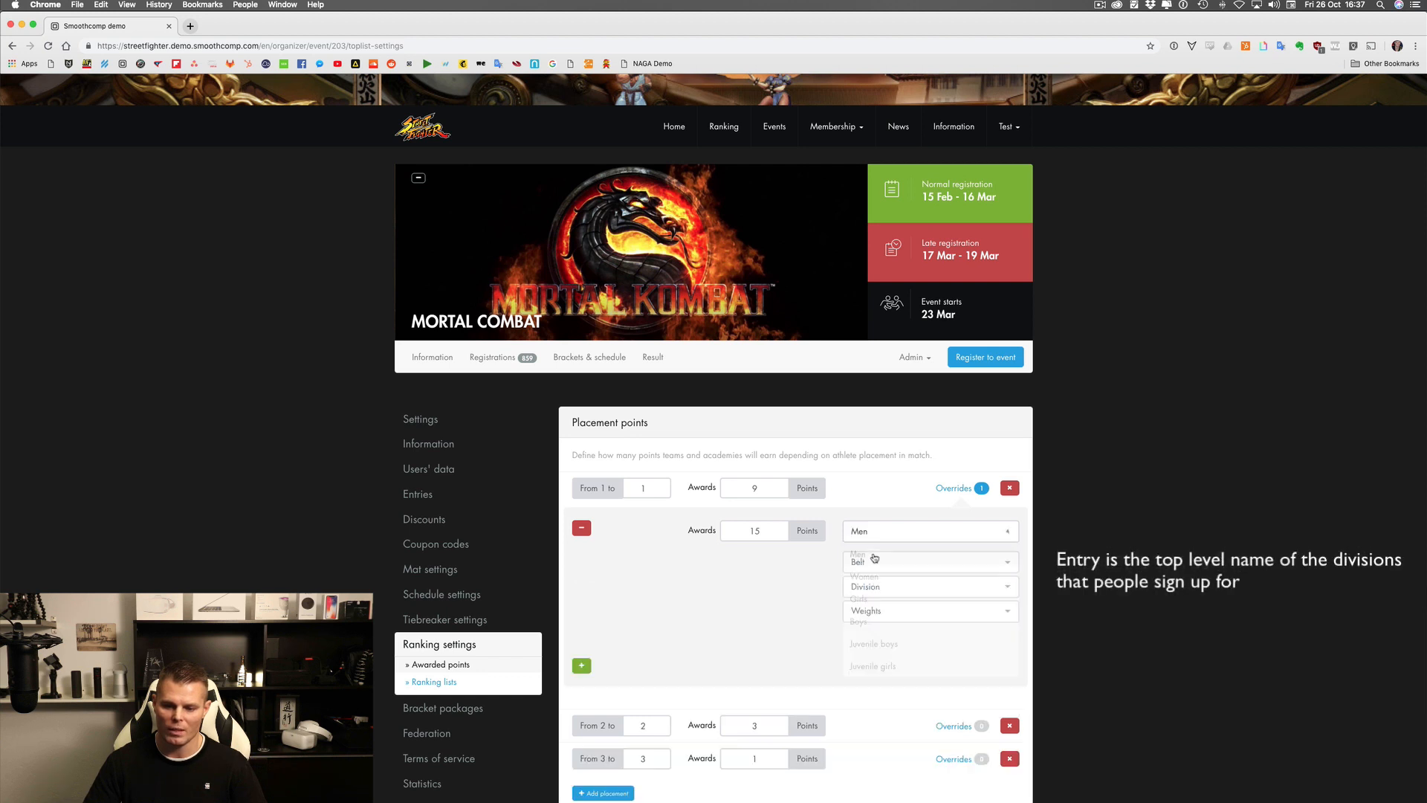
left_click(860, 563)
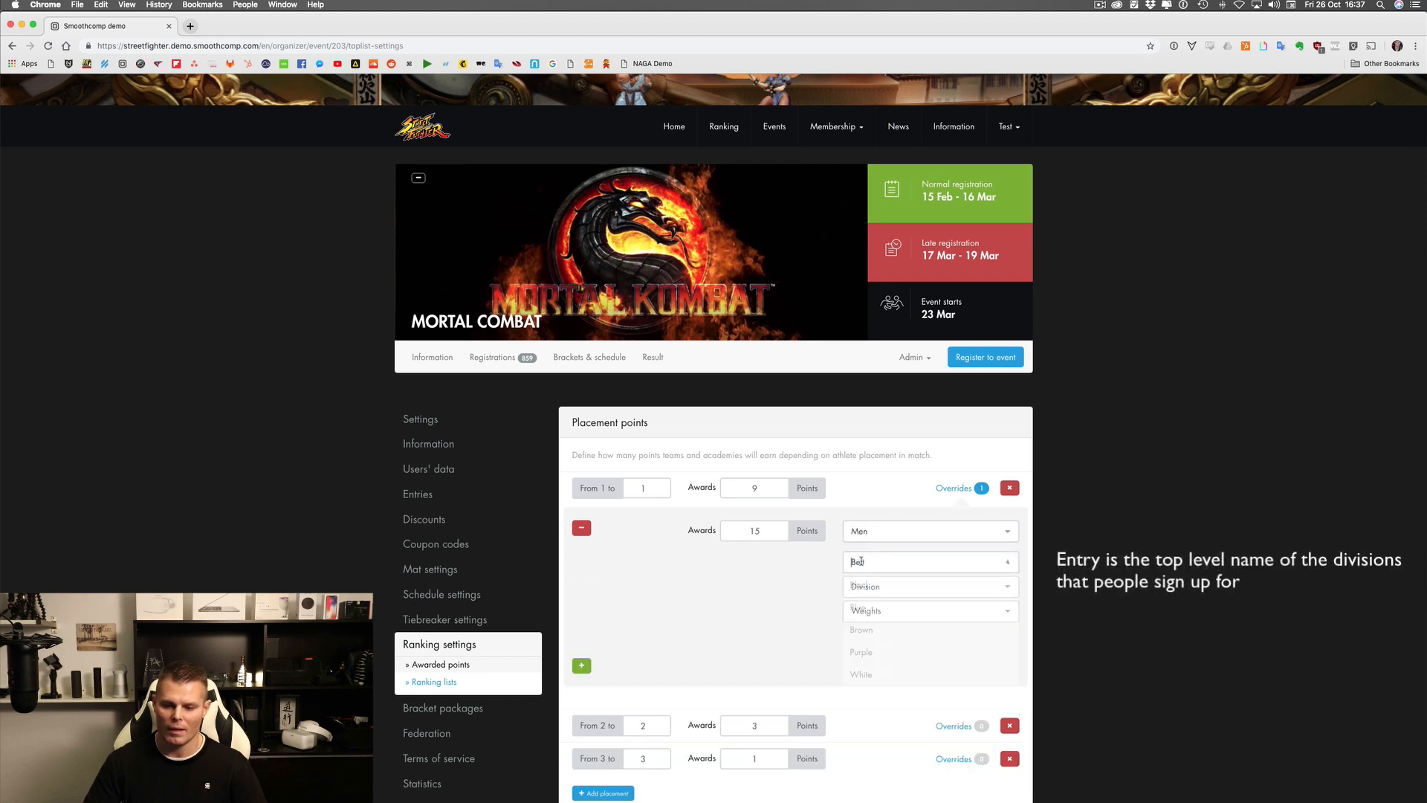
left_click(863, 584)
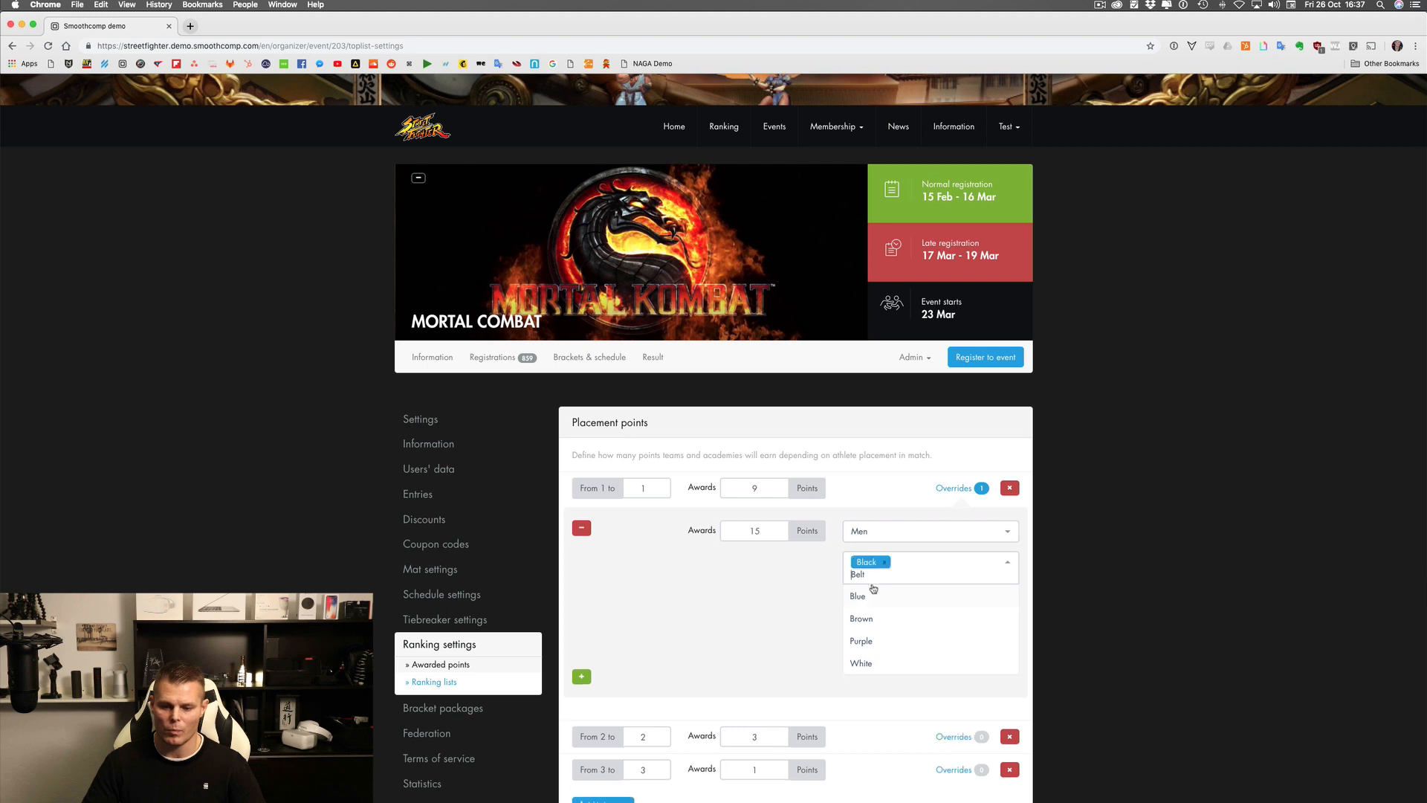
left_click(769, 600)
- Add a second first-place override awarding 15 points for the Women entry with the Black belt
left_click(582, 666)
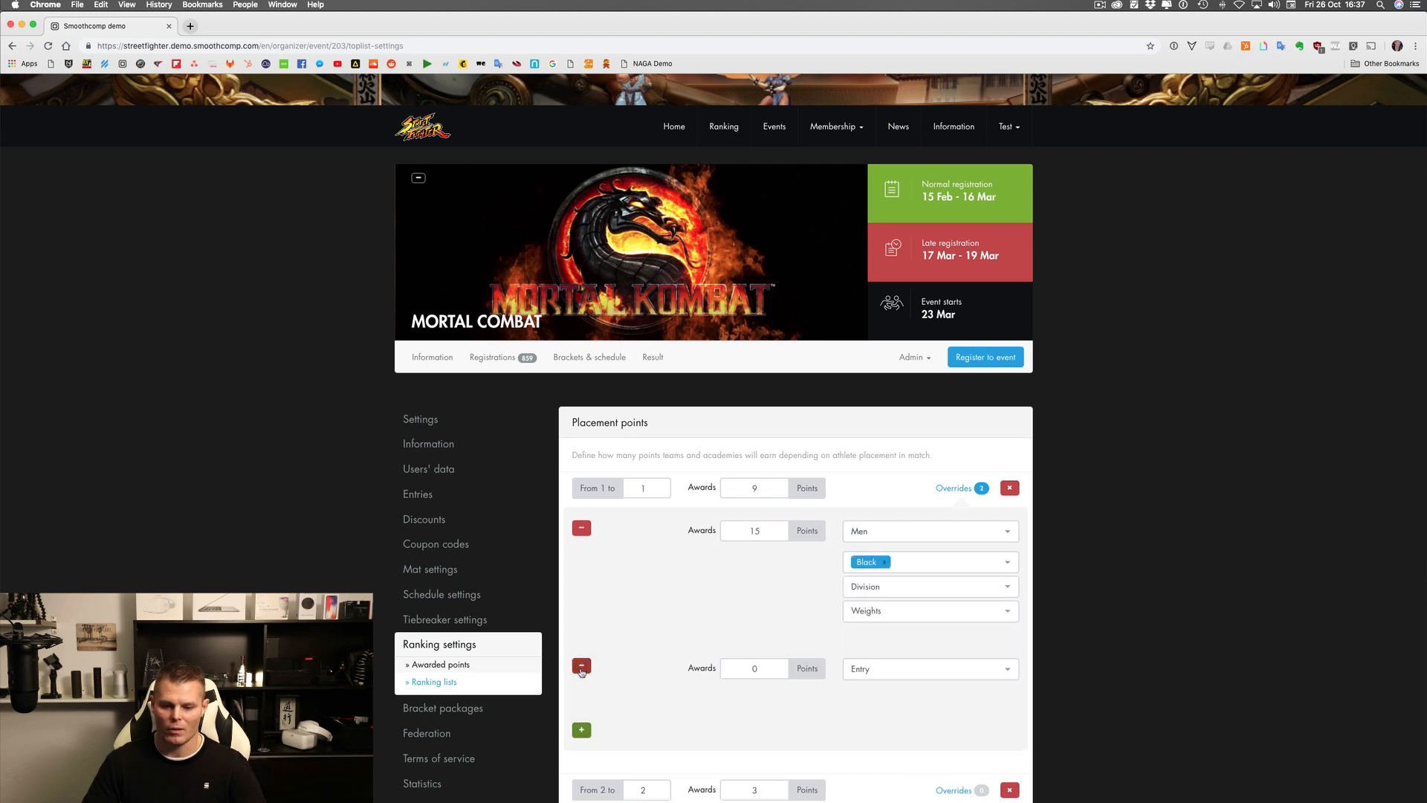
double_click(756, 668)
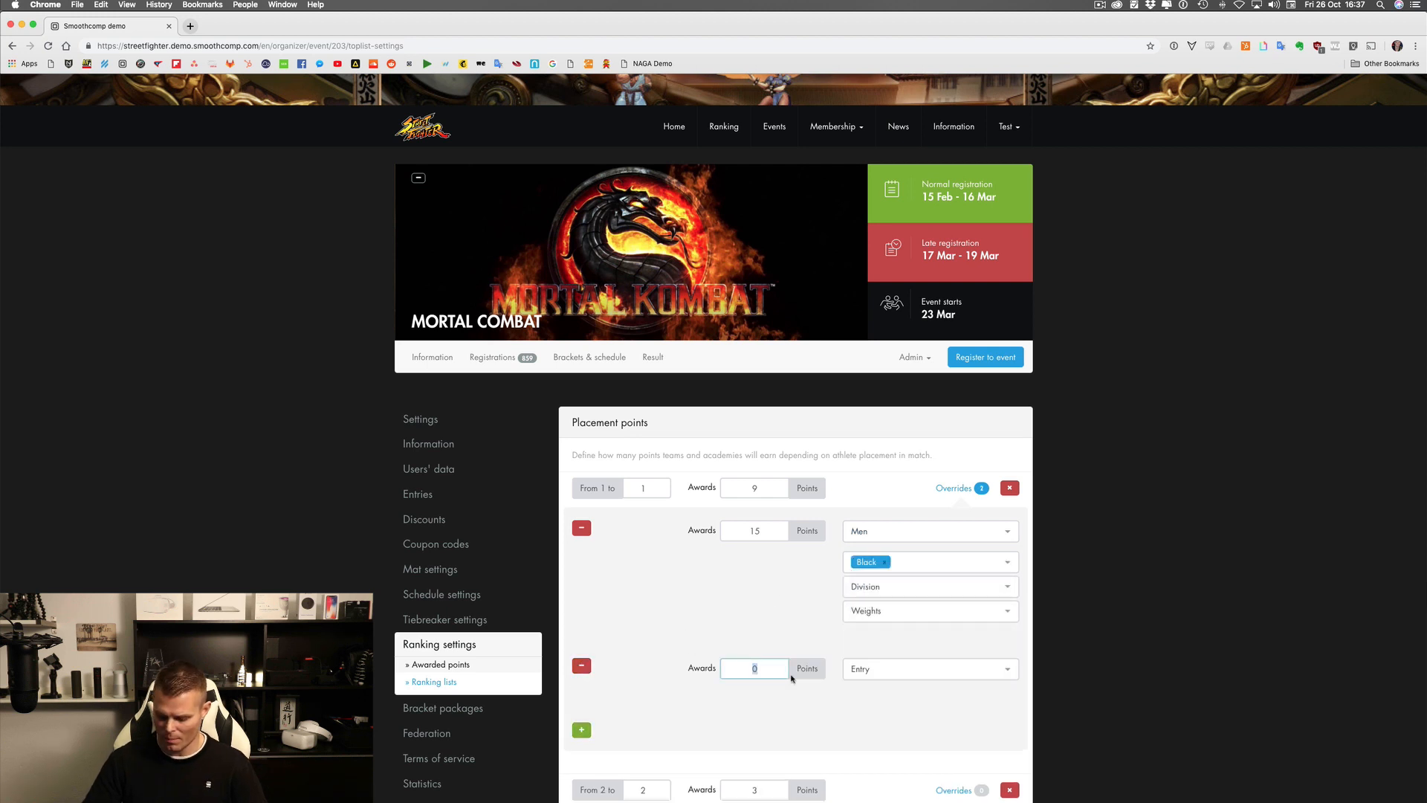
type("15")
left_click(866, 672)
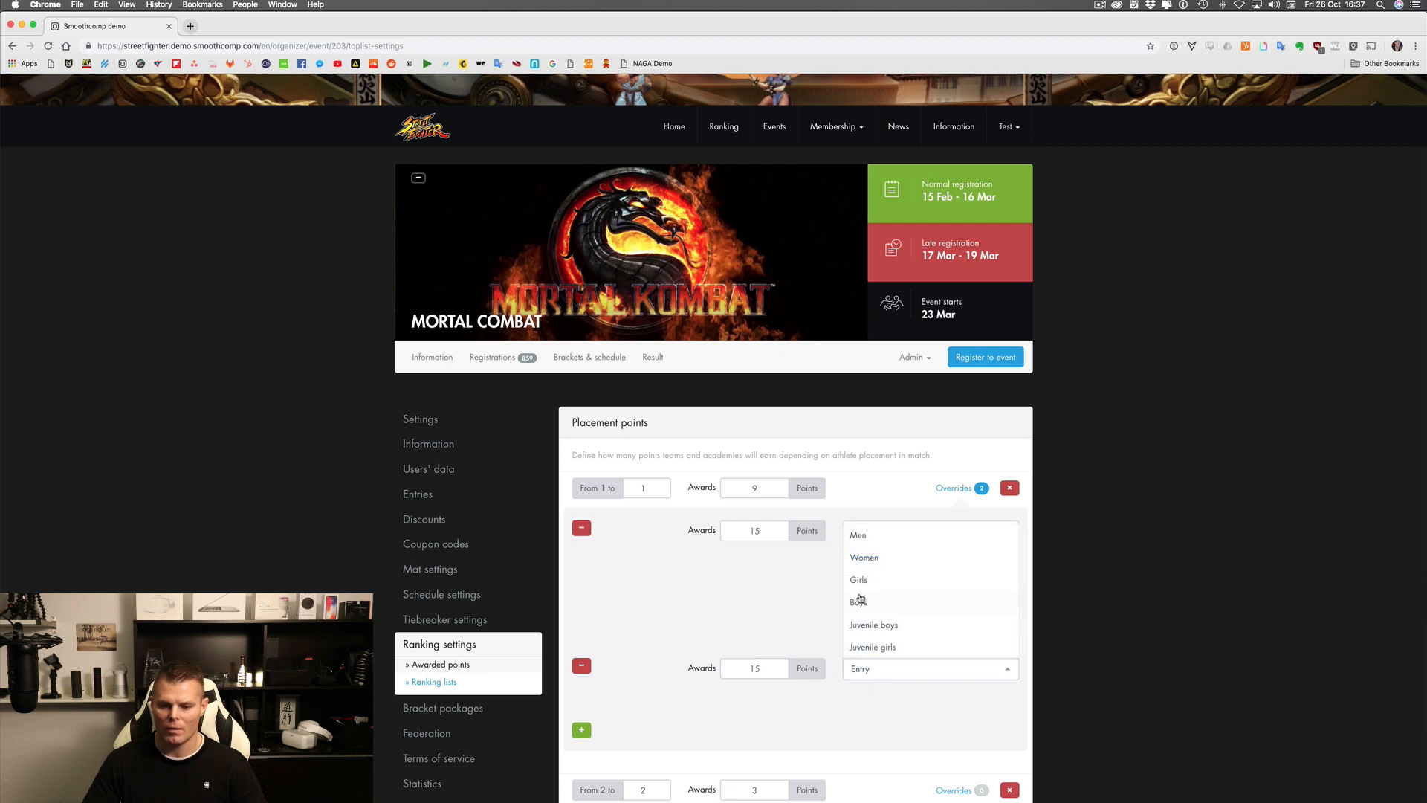
left_click(868, 564)
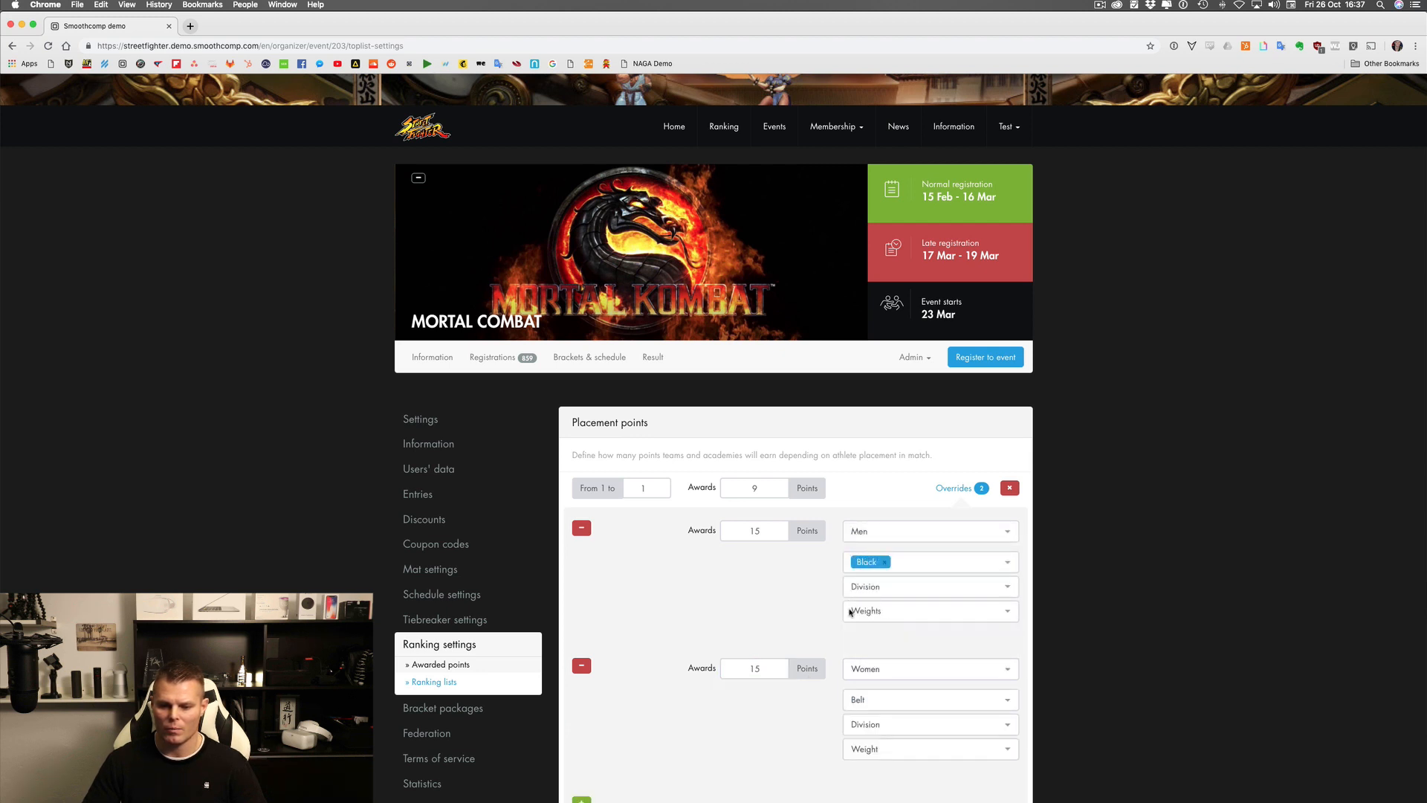
left_click(862, 699)
left_click(860, 588)
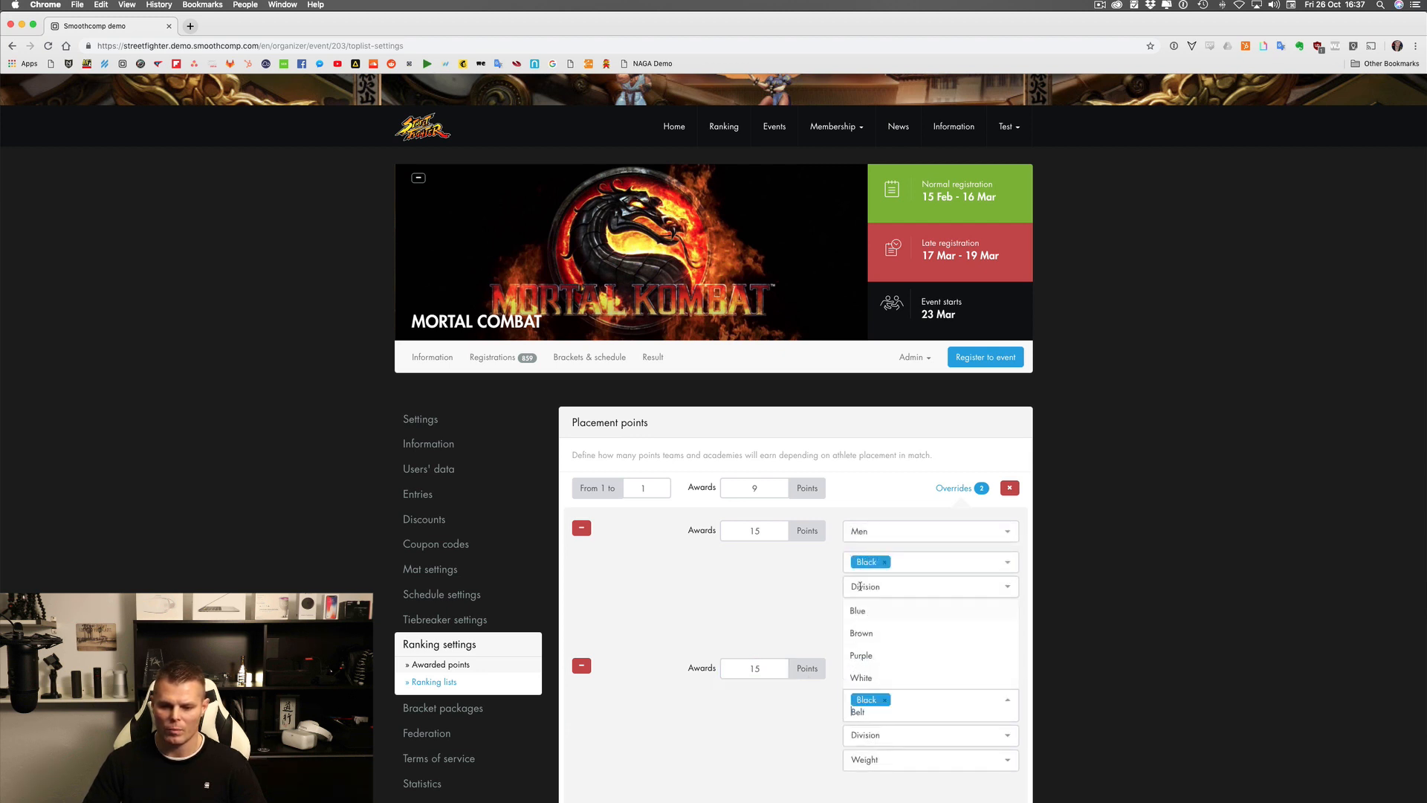
left_click(712, 620)
- Collapse the first-place overrides and look into the second-place overrides without adding any
scroll(668, 623, "down", 2)
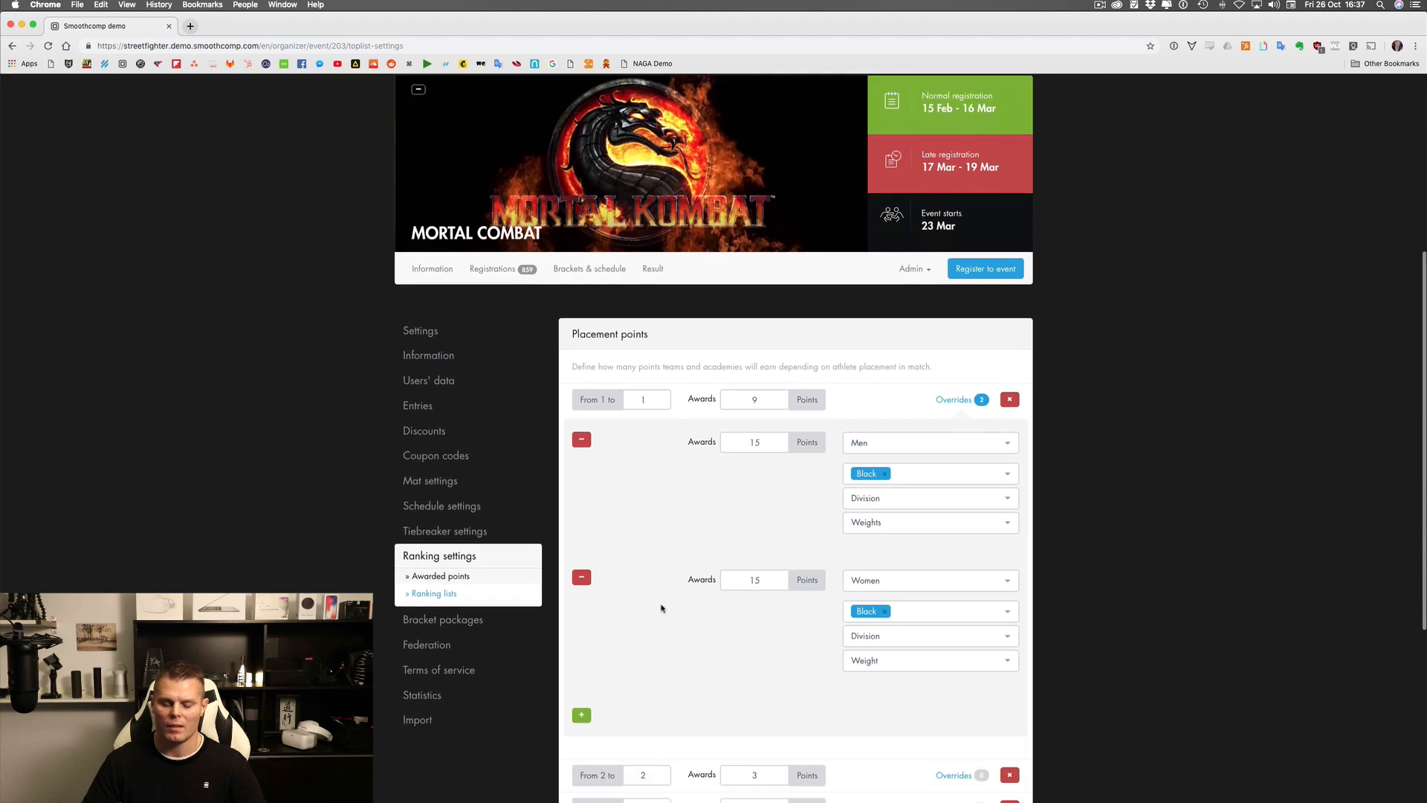
scroll(661, 608, "down", 1)
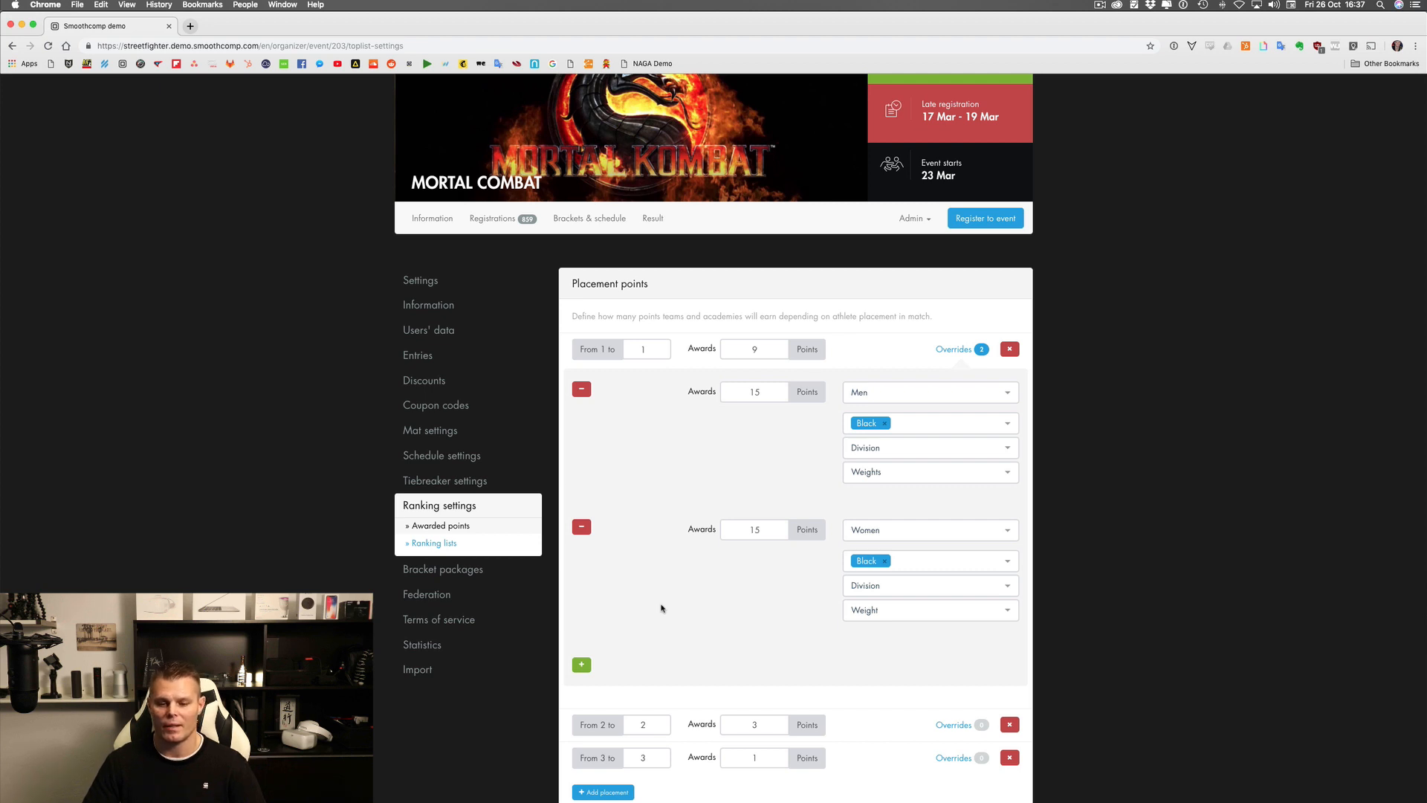
scroll(708, 599, "down", 1)
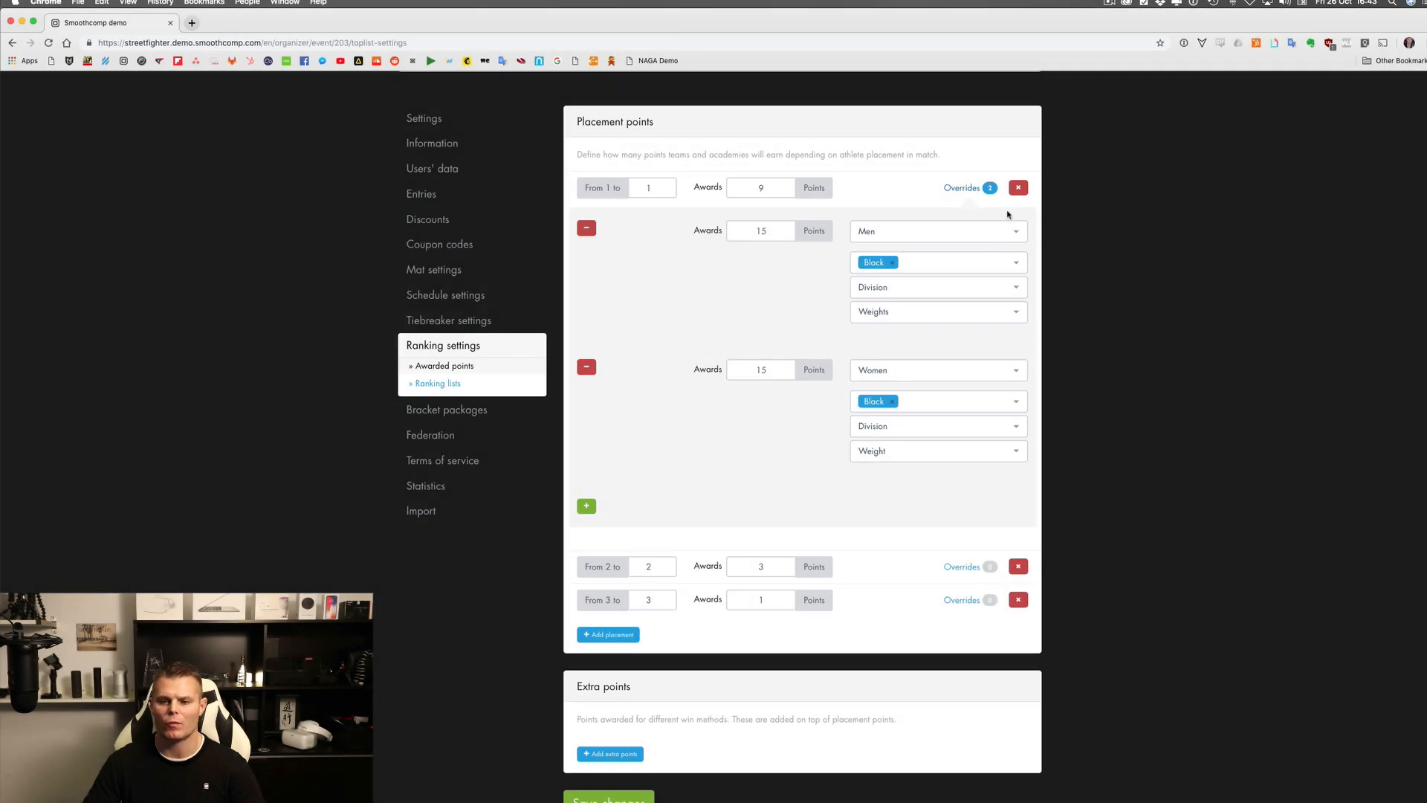
left_click(963, 187)
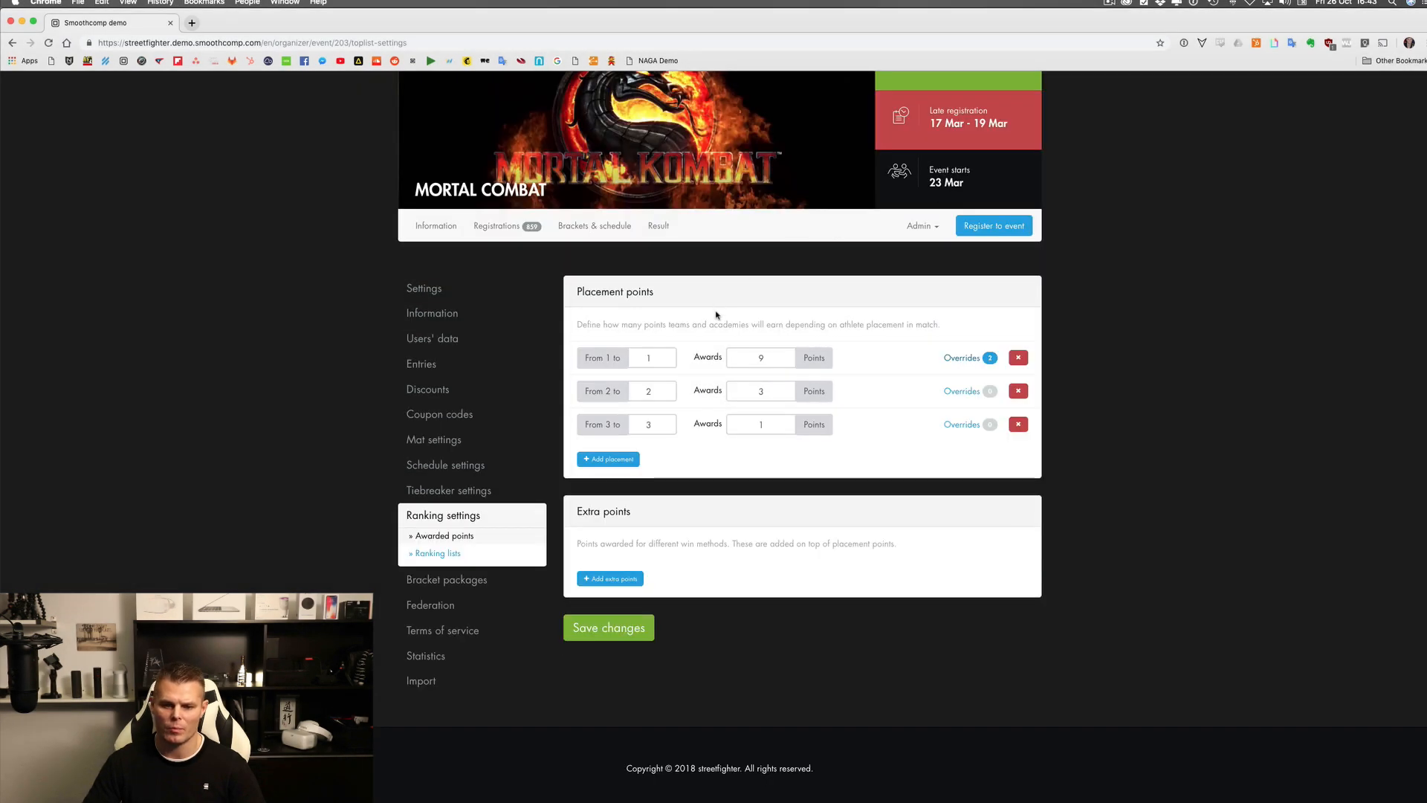
left_click(957, 392)
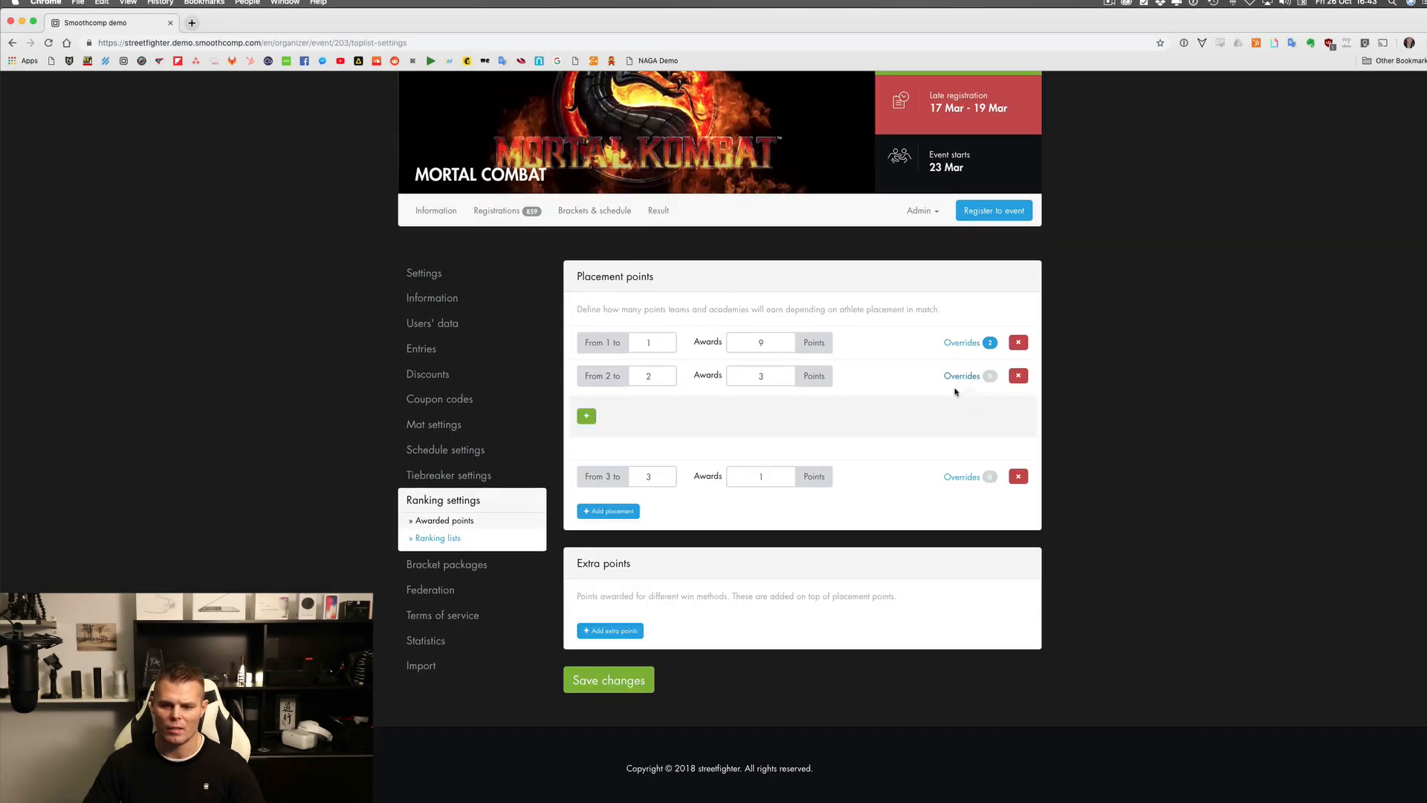
left_click(961, 377)
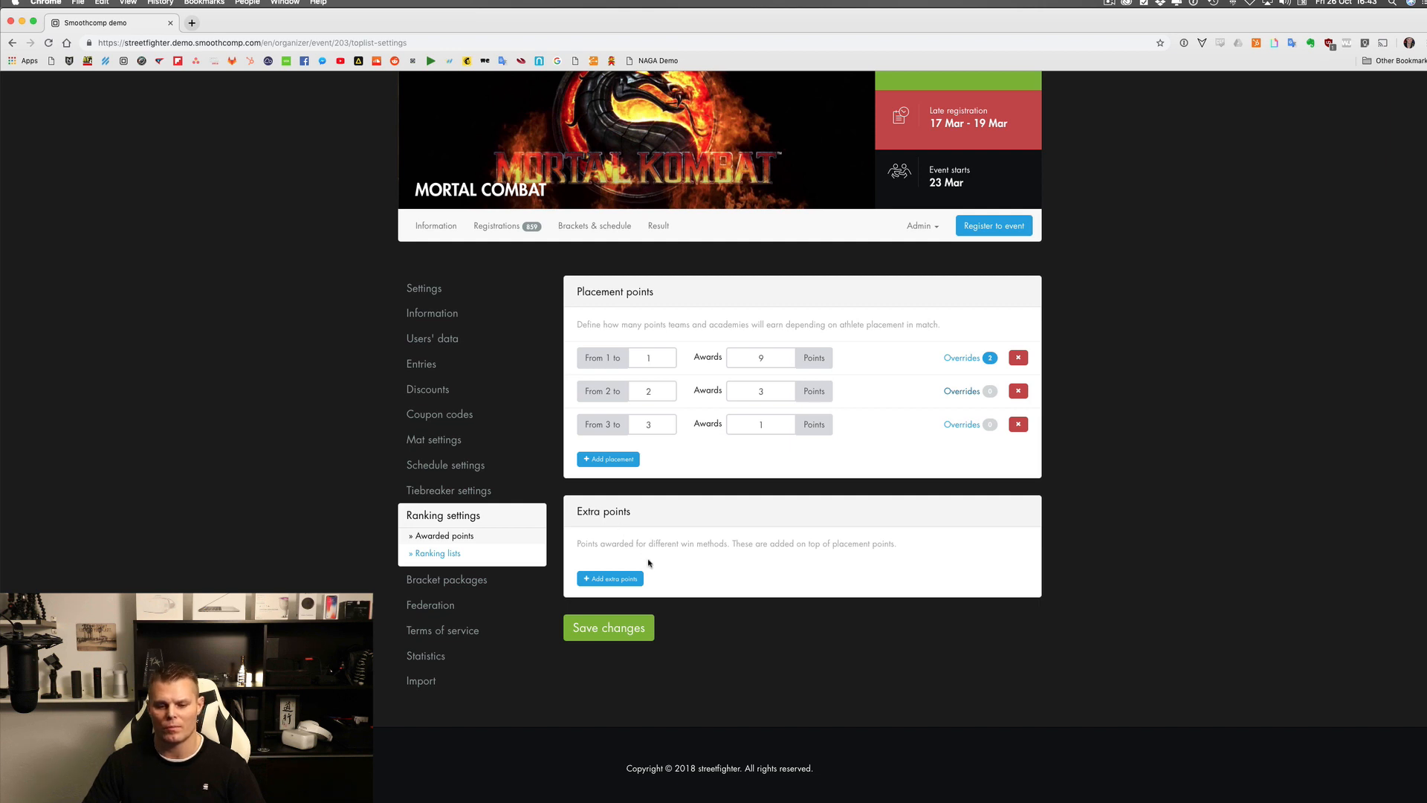
- Add an extra points rule that awards 5 points for Won by Ippon
left_click(623, 579)
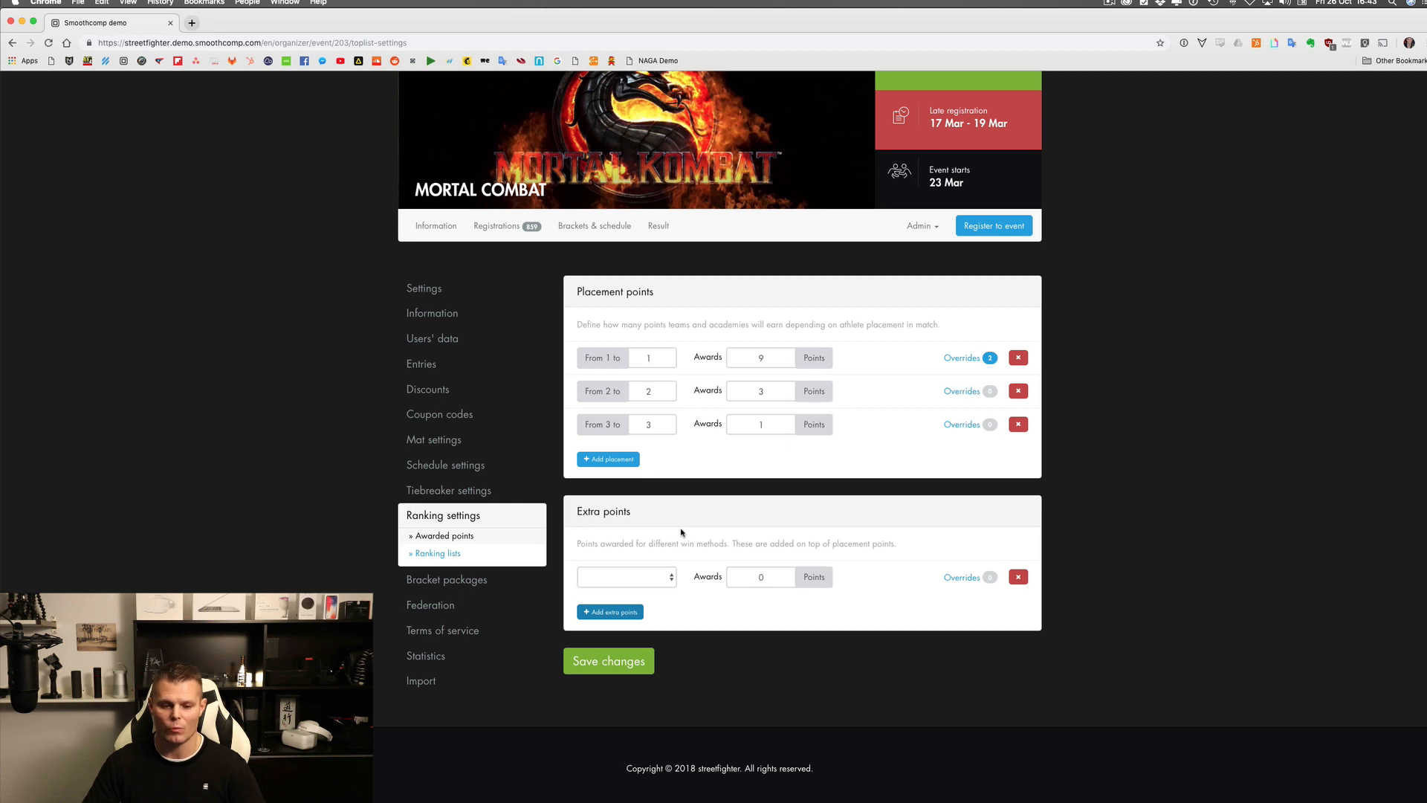
left_click(647, 579)
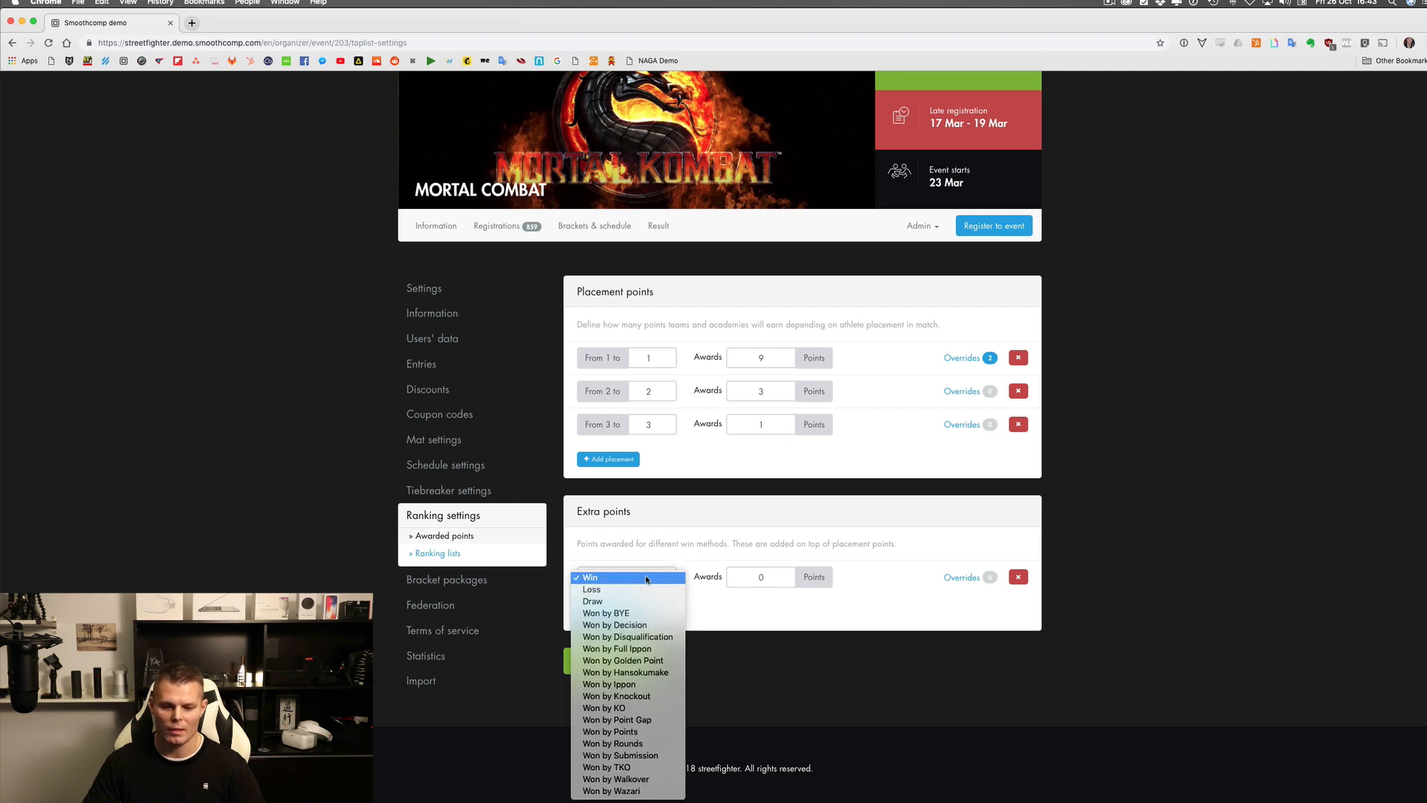
left_click(640, 686)
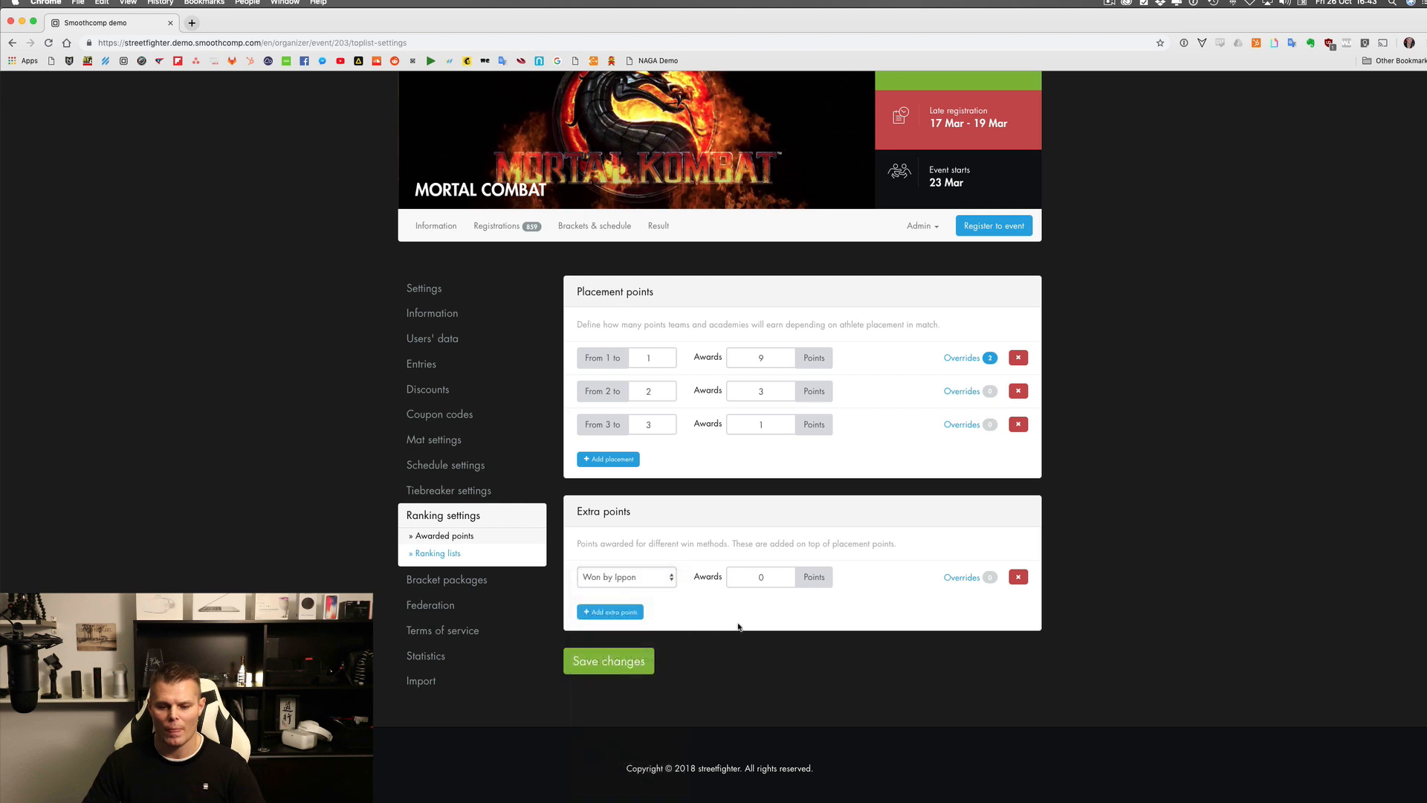
double_click(750, 577)
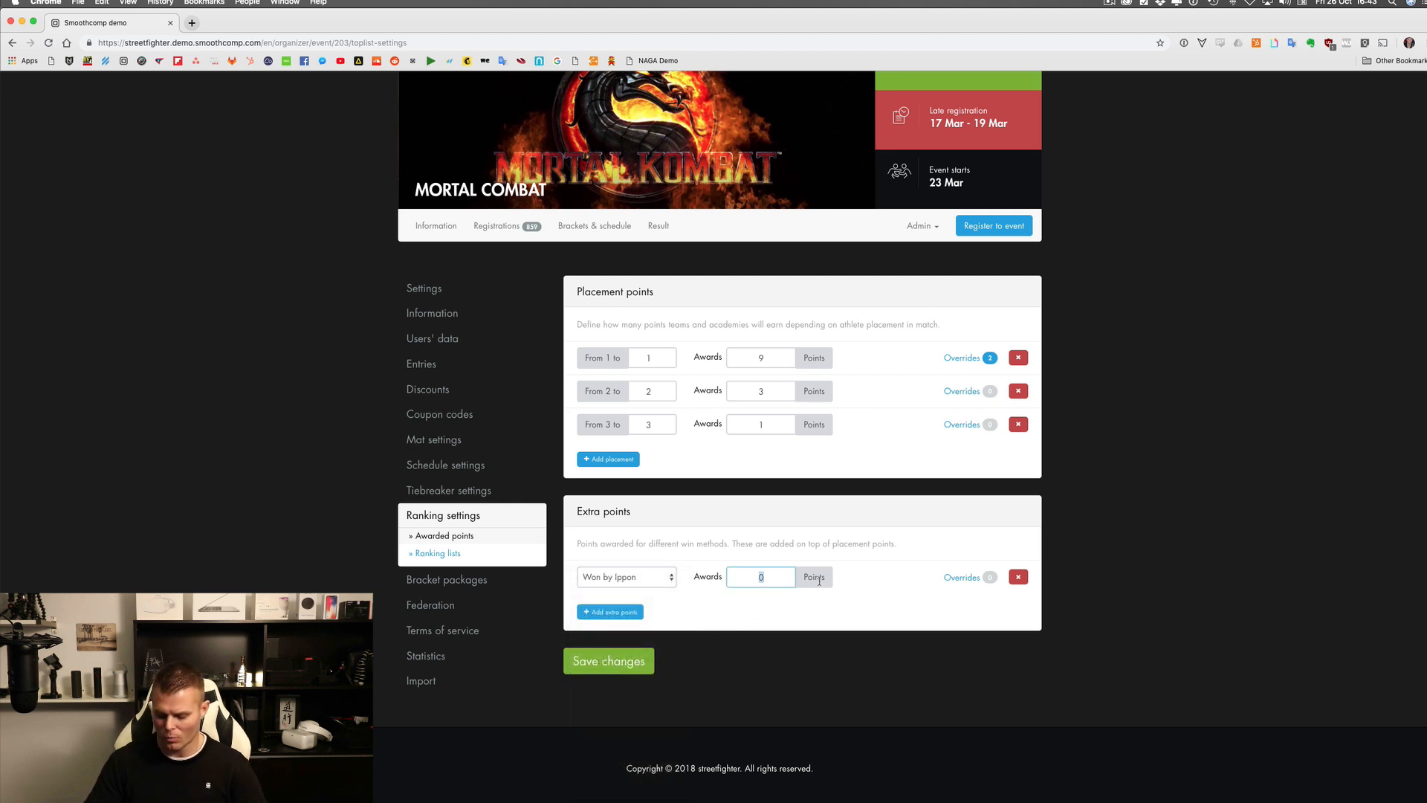
type("5")
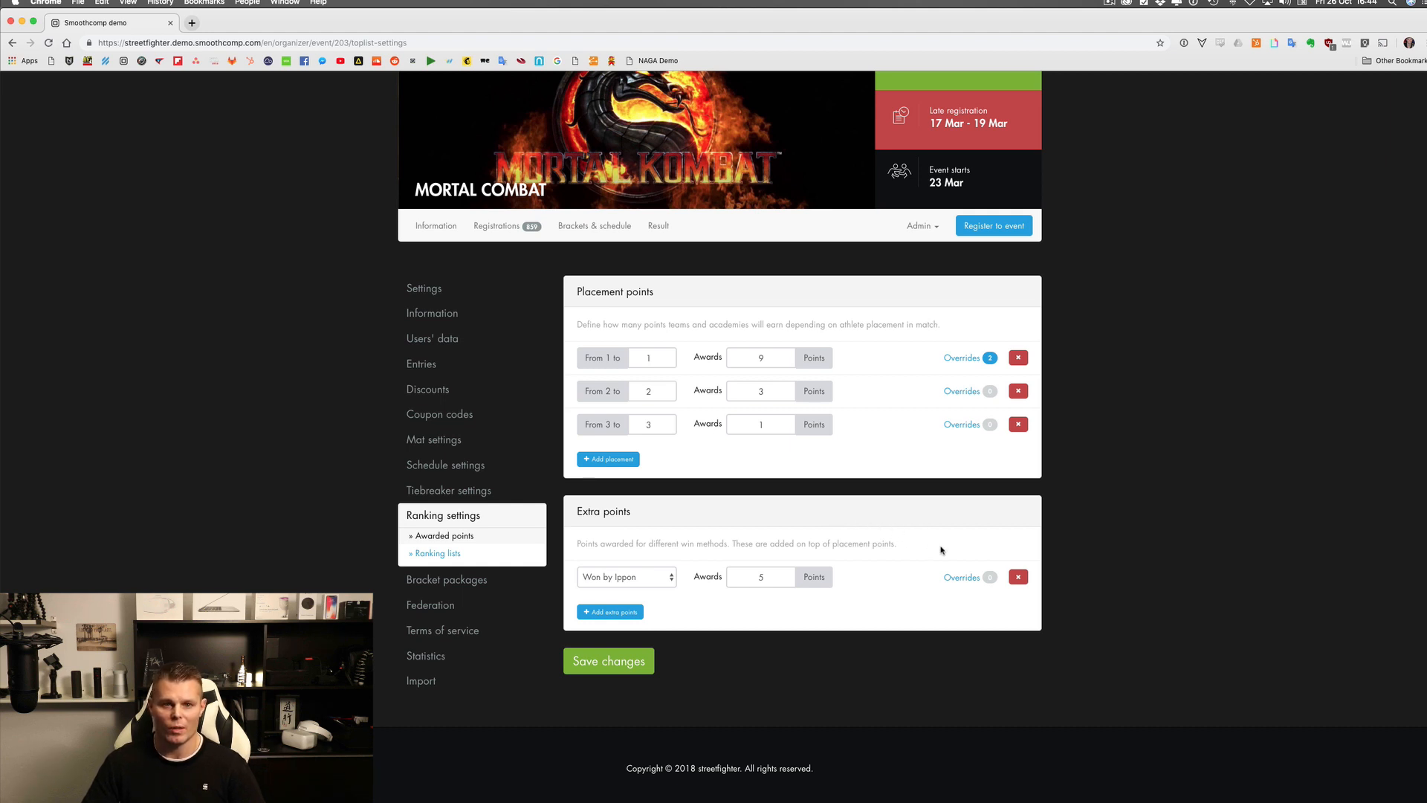
- Add Men Black and Women Black overrides to the Won by Ippon extra points and save the changes
left_click(954, 578)
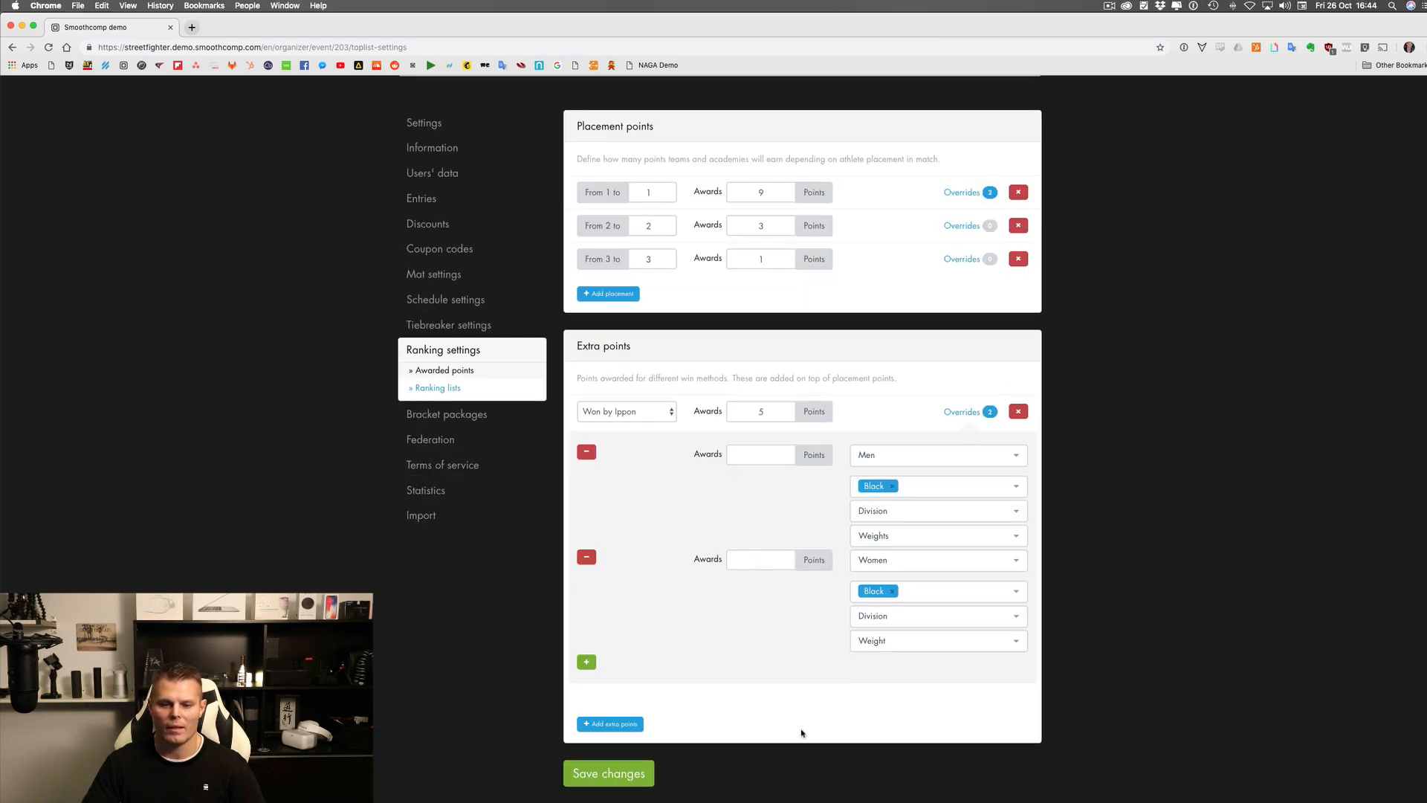
left_click(632, 780)
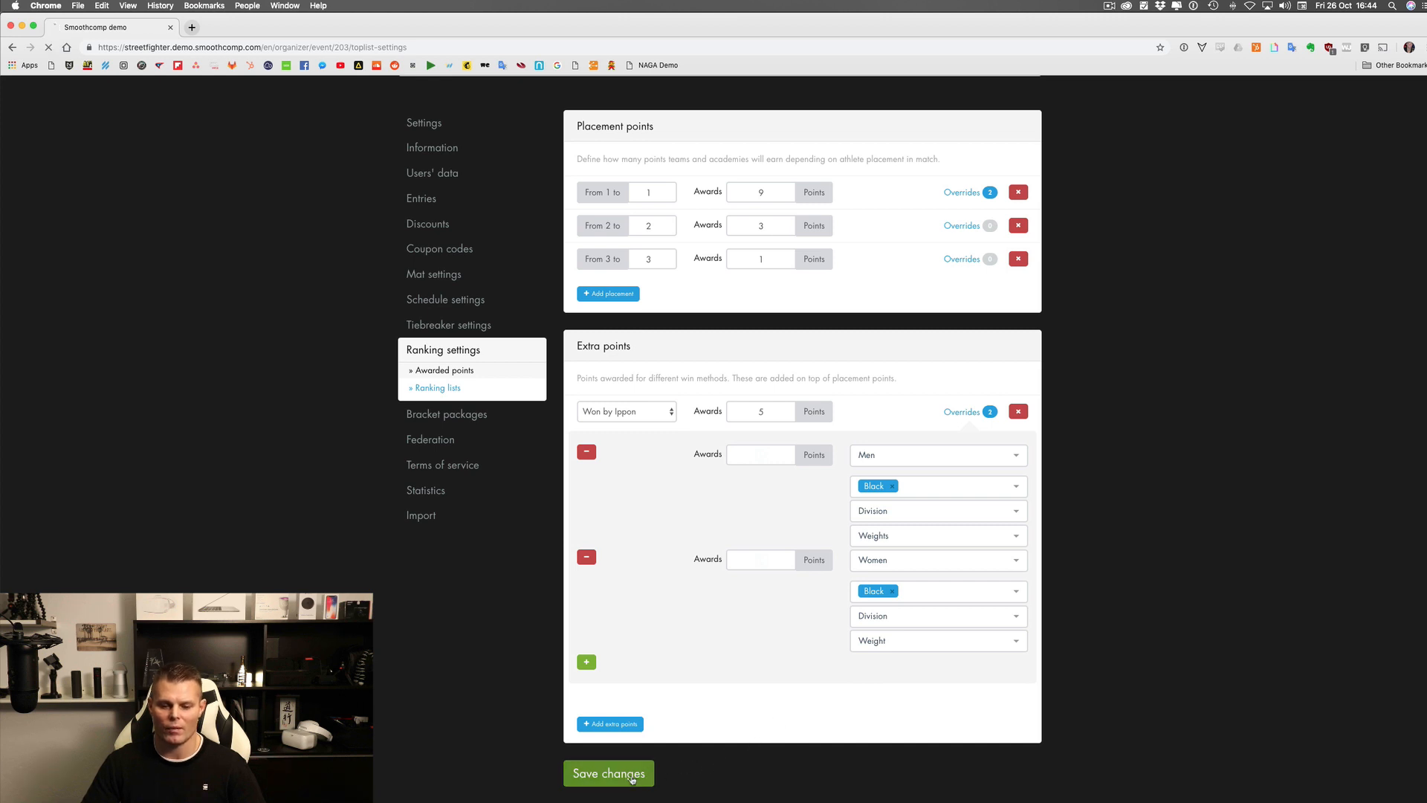
scroll(668, 657, "down", 2)
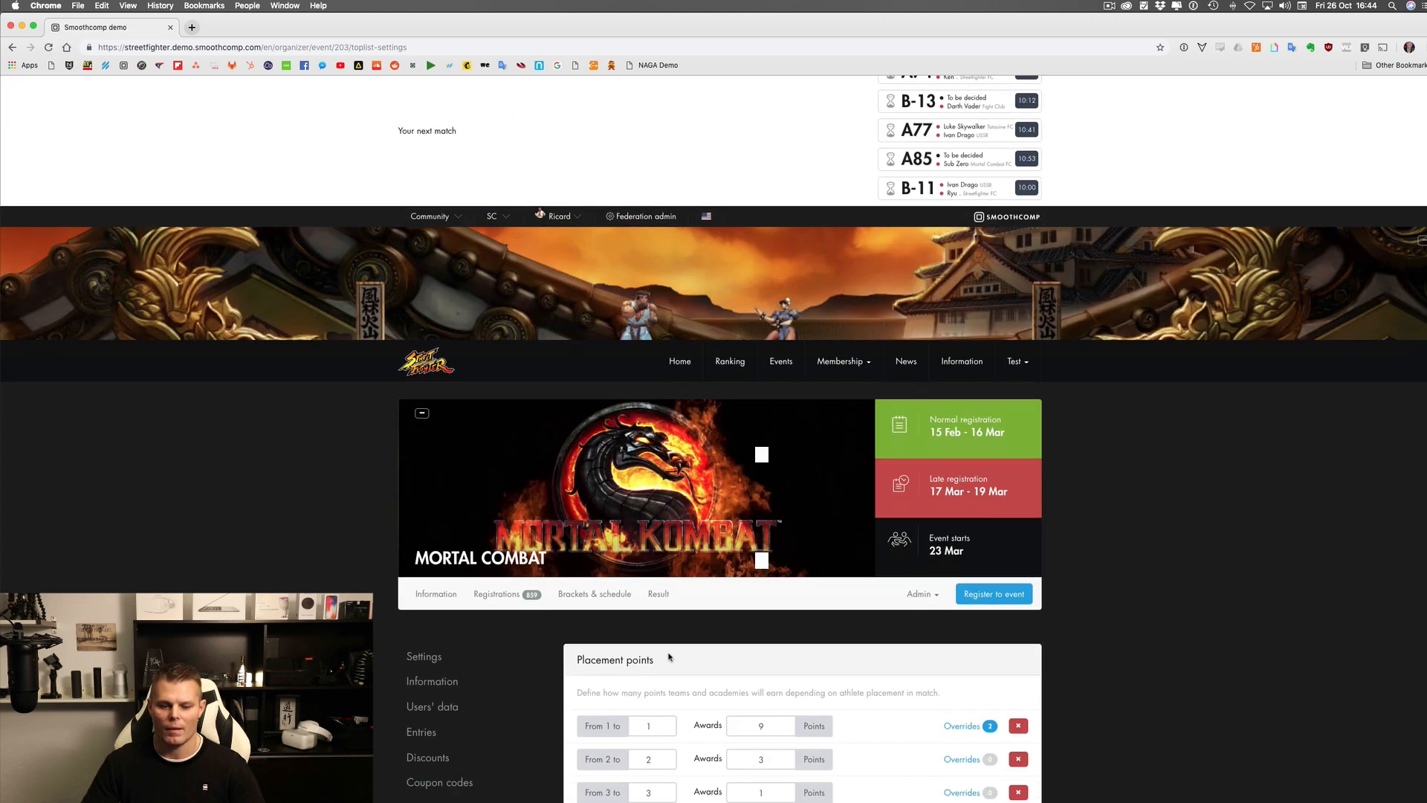
scroll(668, 657, "down", 2)
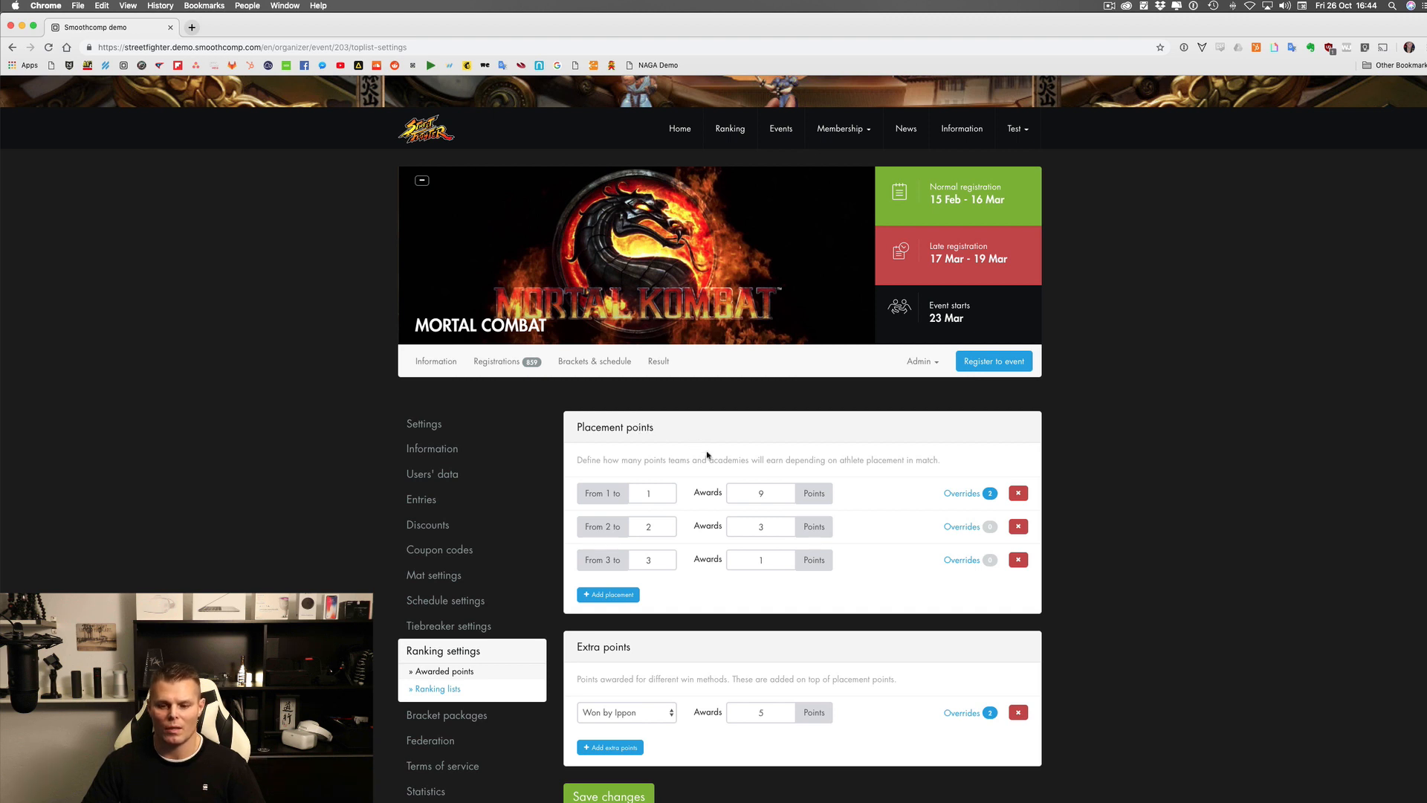
scroll(703, 454, "down", 1)
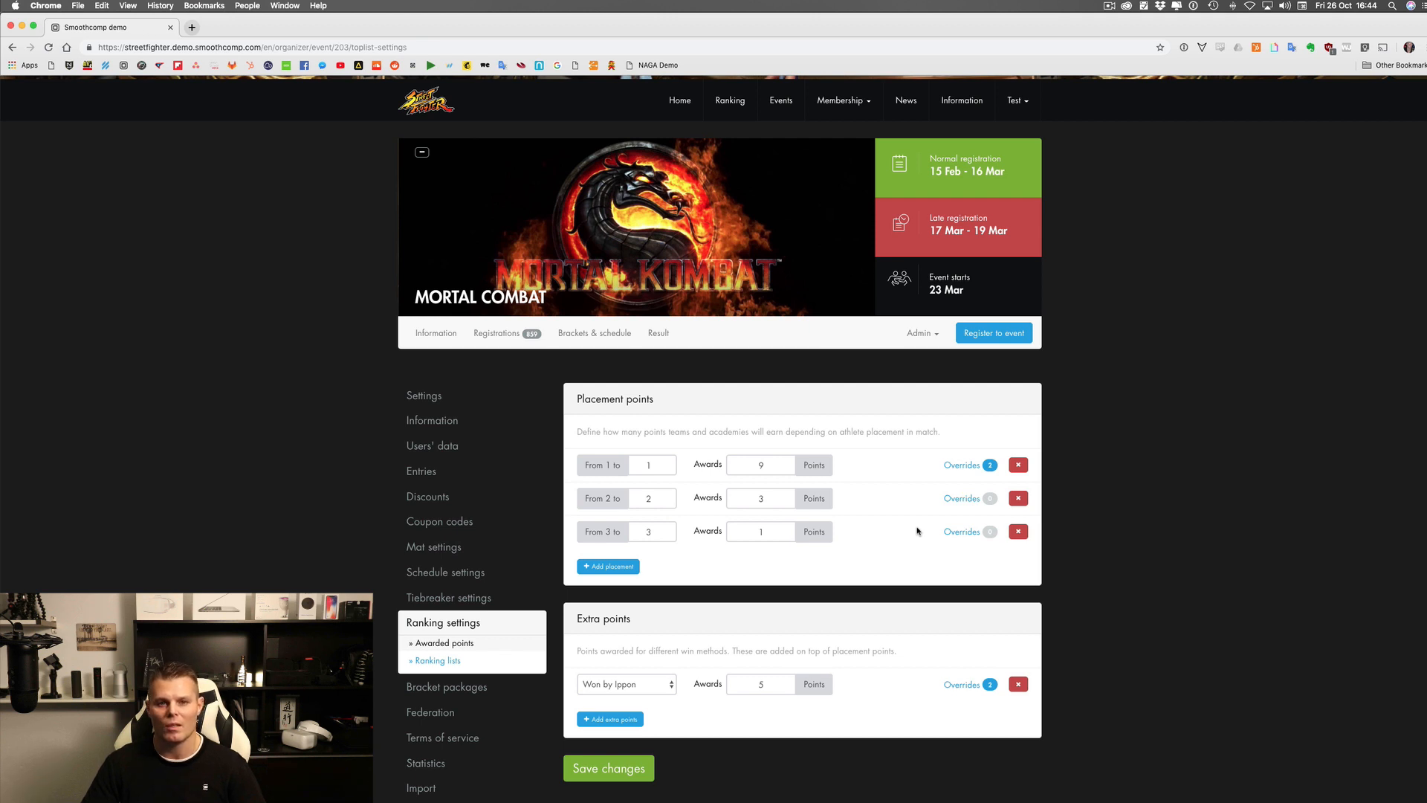
scroll(917, 531, "down", 1)
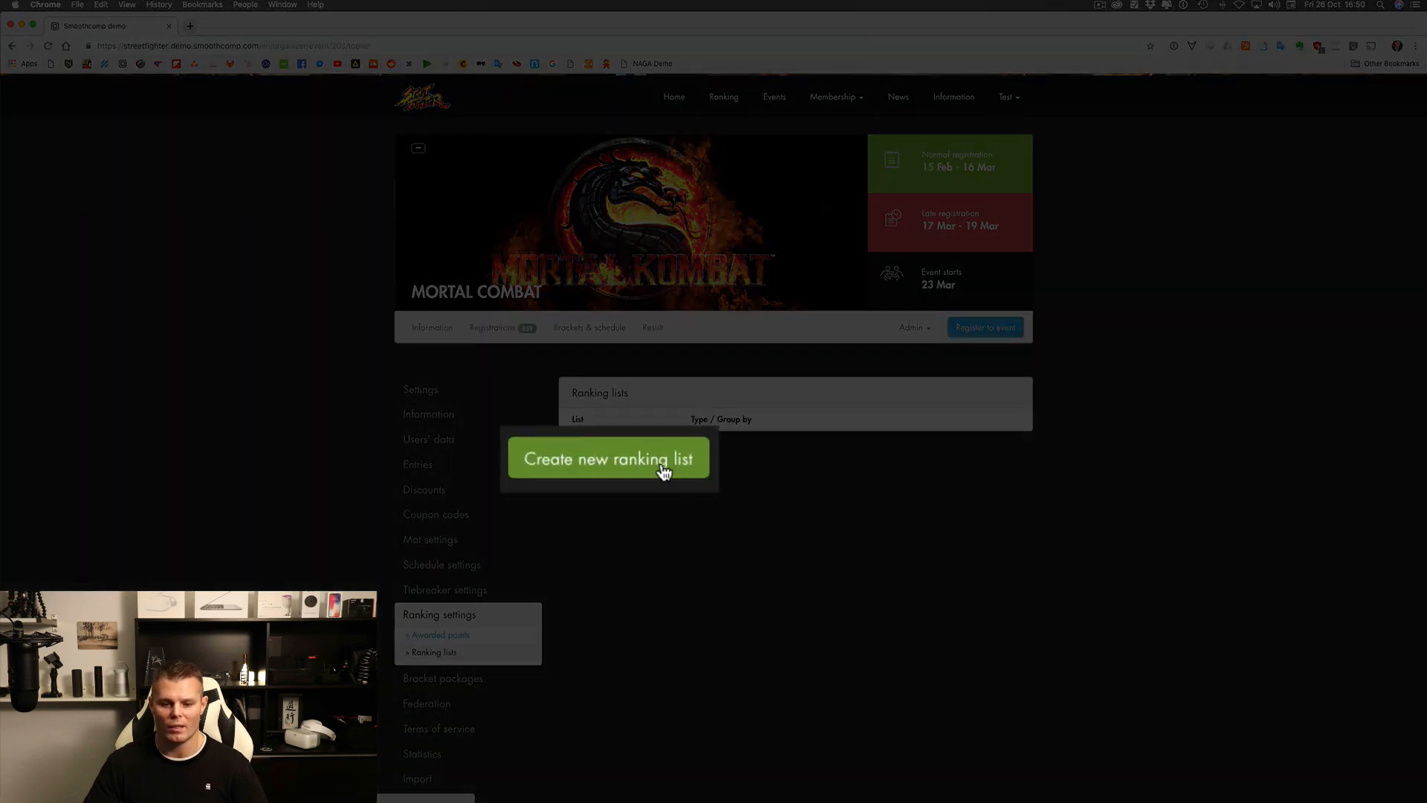
- Create a new ranking list named Best Academy with the type Academy and its visibility set to Published
left_click(641, 466)
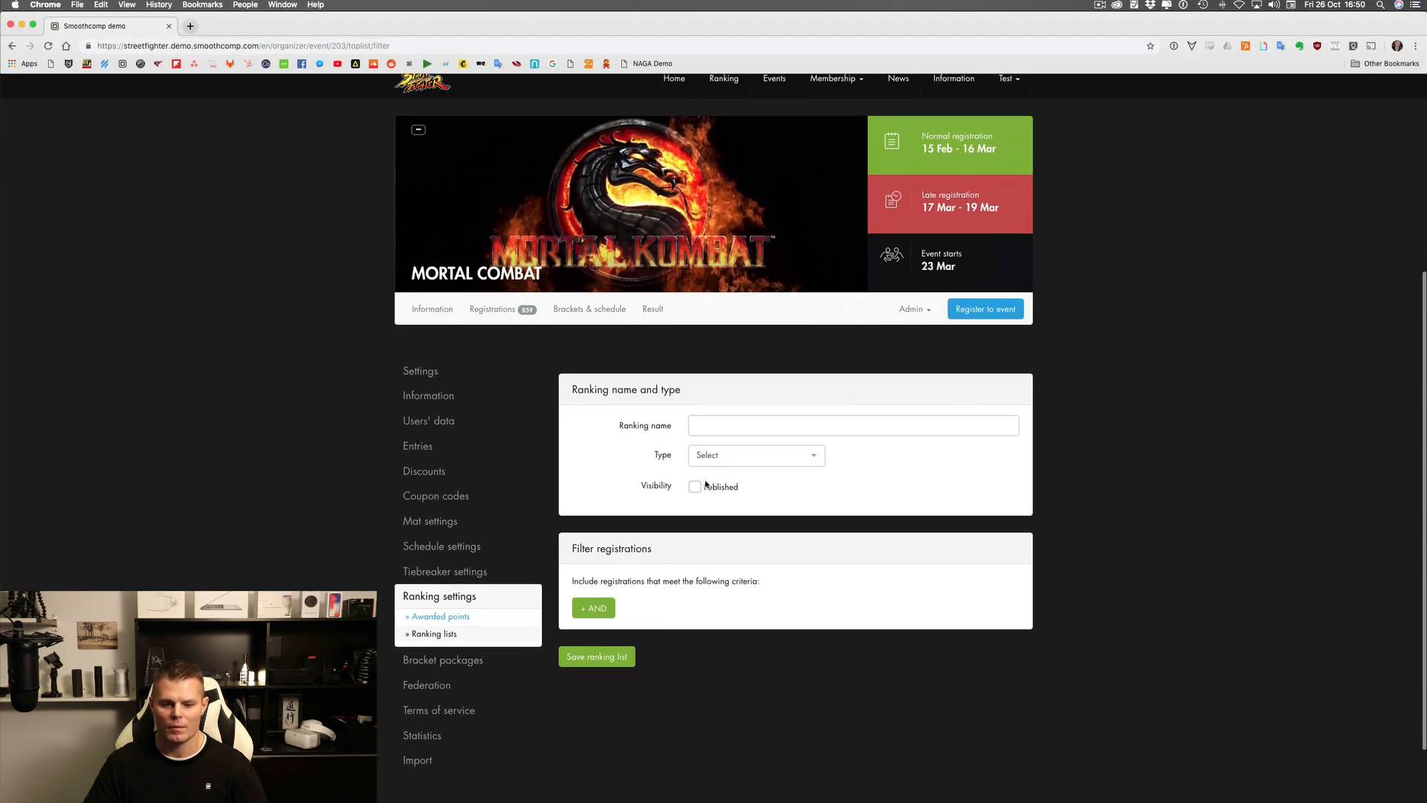
left_click(712, 408)
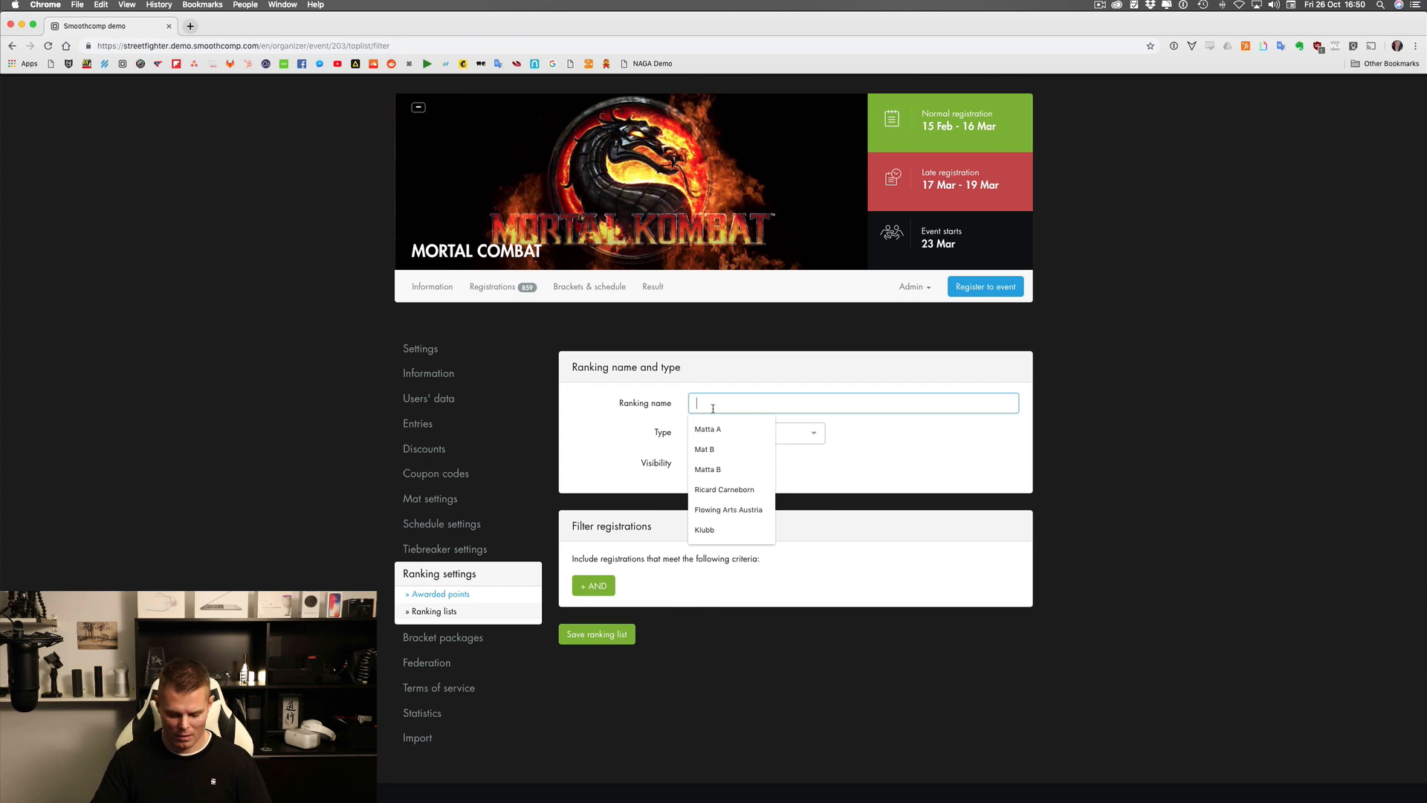
type("Best Academy")
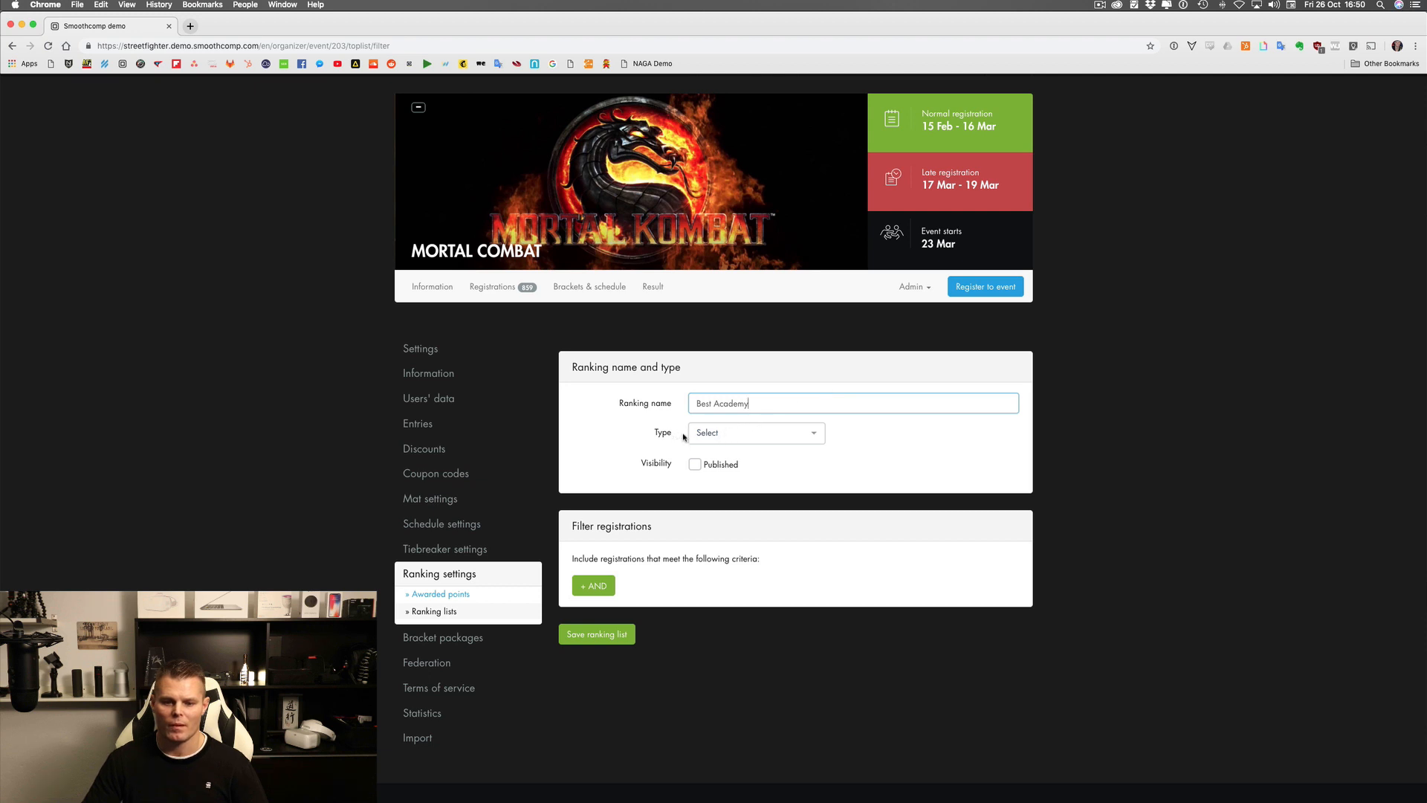
left_click(719, 432)
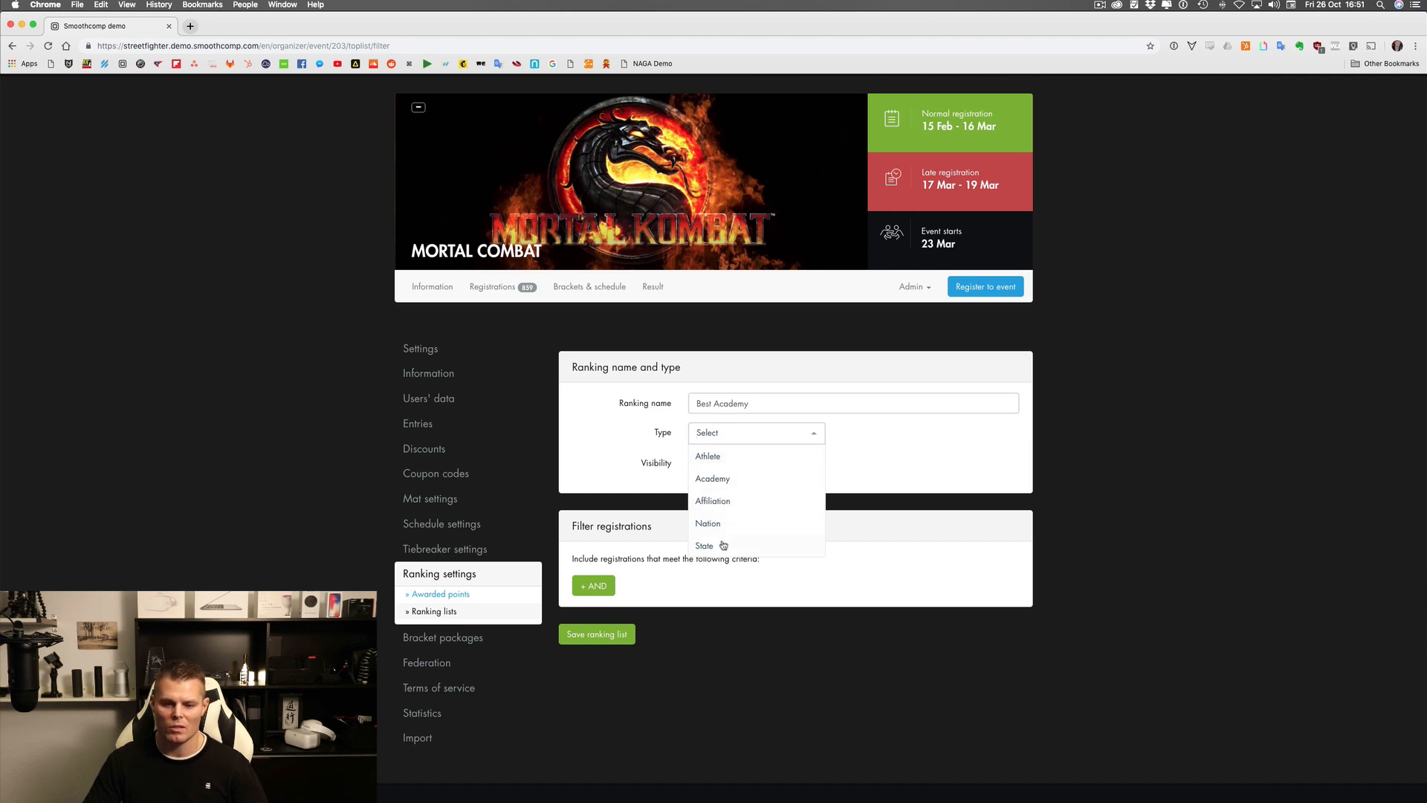
left_click(724, 480)
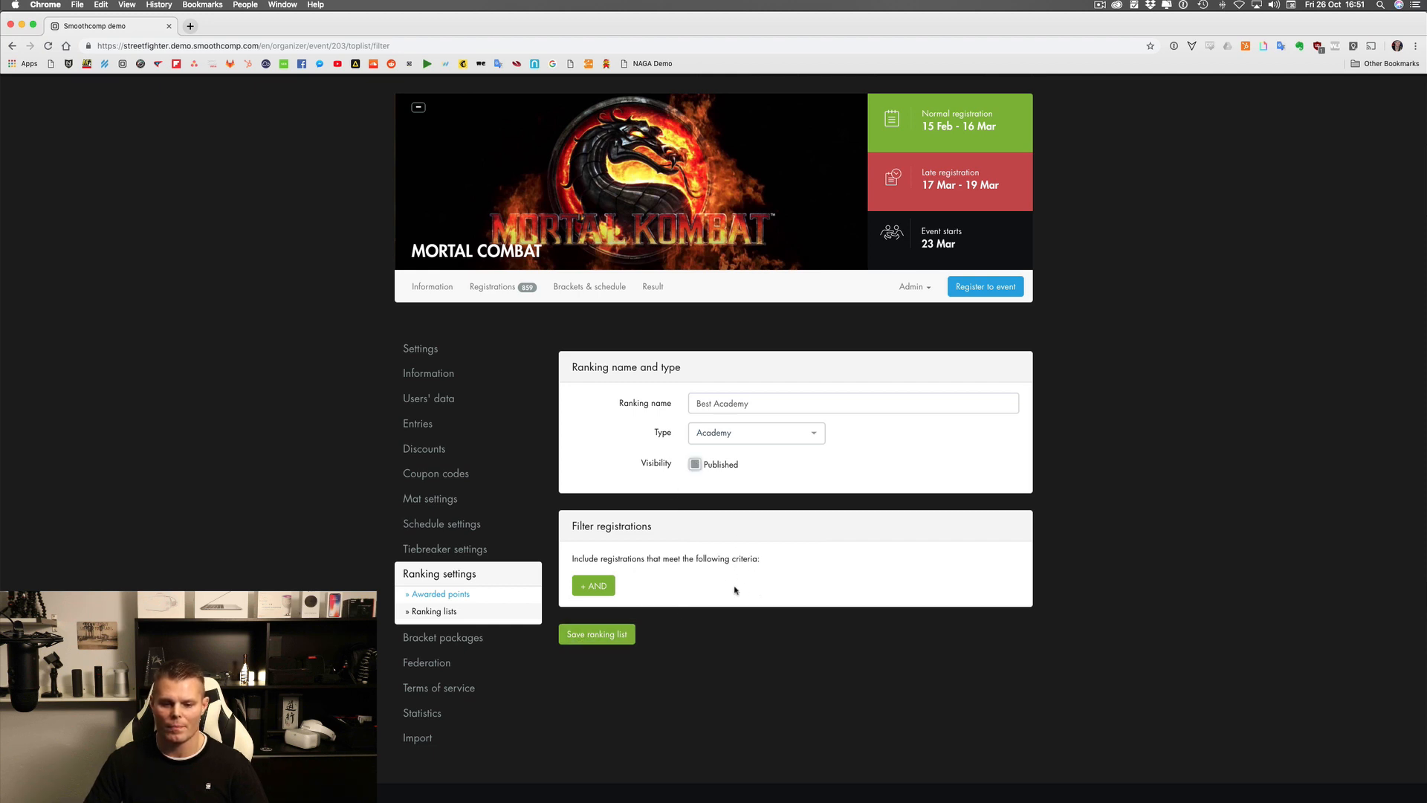
- Add a registration filter that includes registrations whose Entry contains Men
left_click(593, 588)
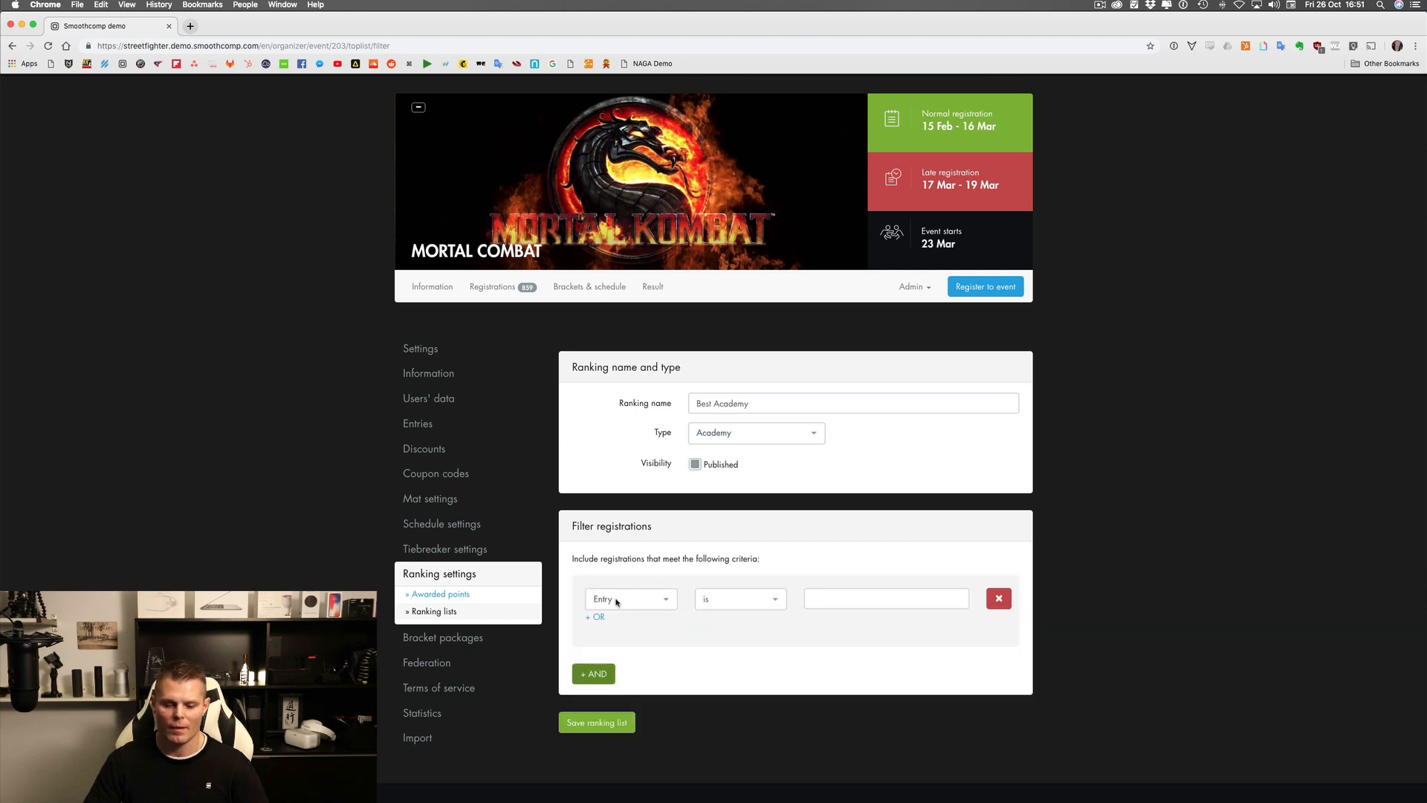
left_click(614, 601)
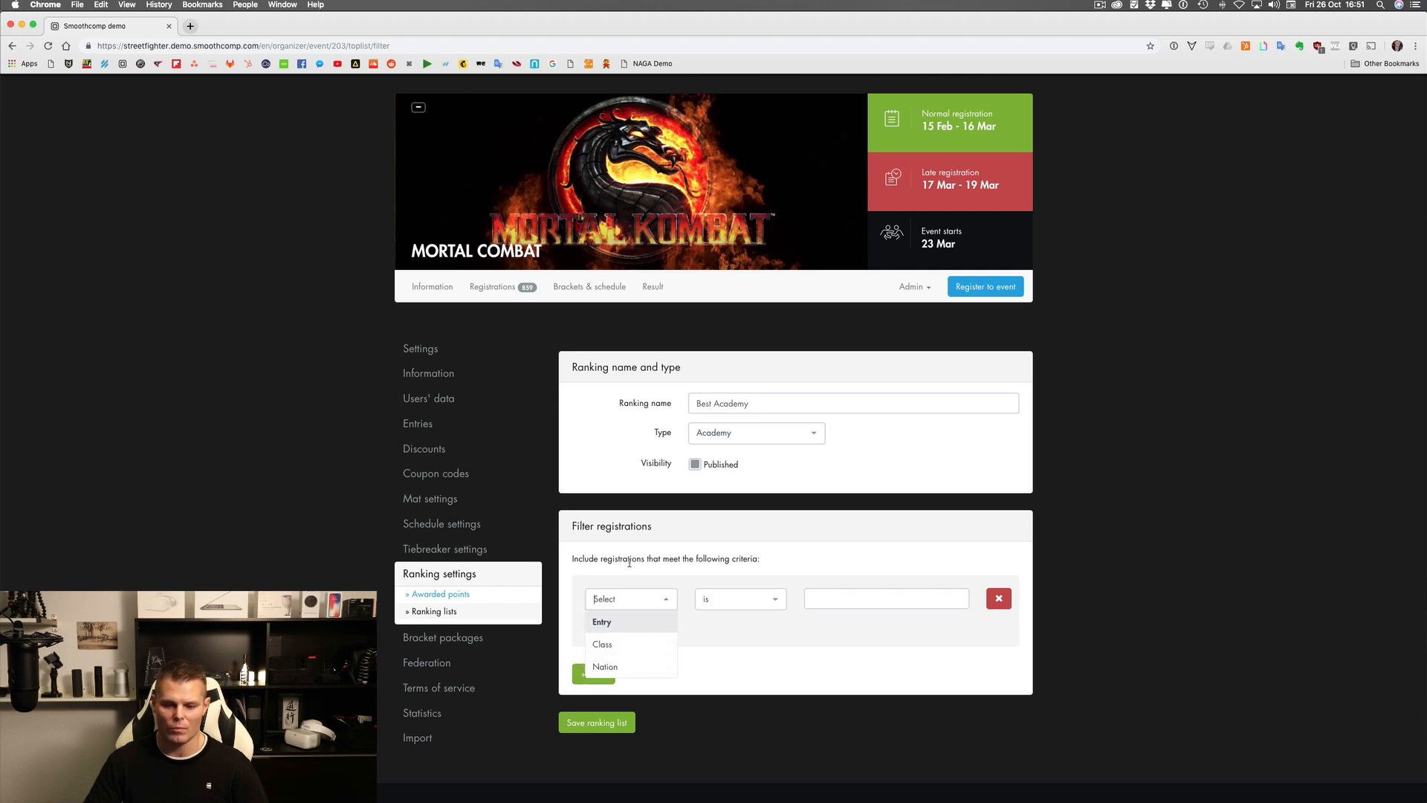
key("Return")
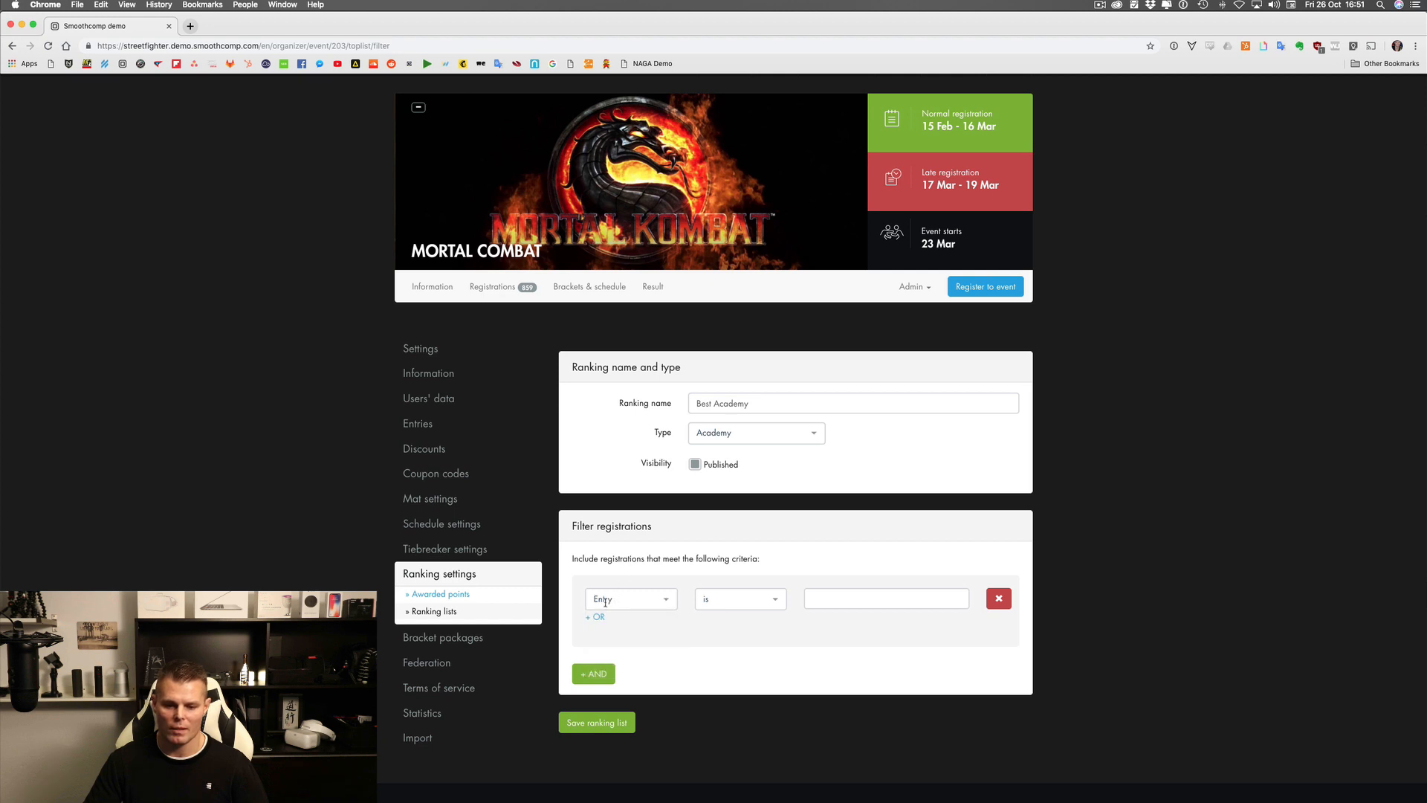
left_click(707, 599)
left_click(720, 624)
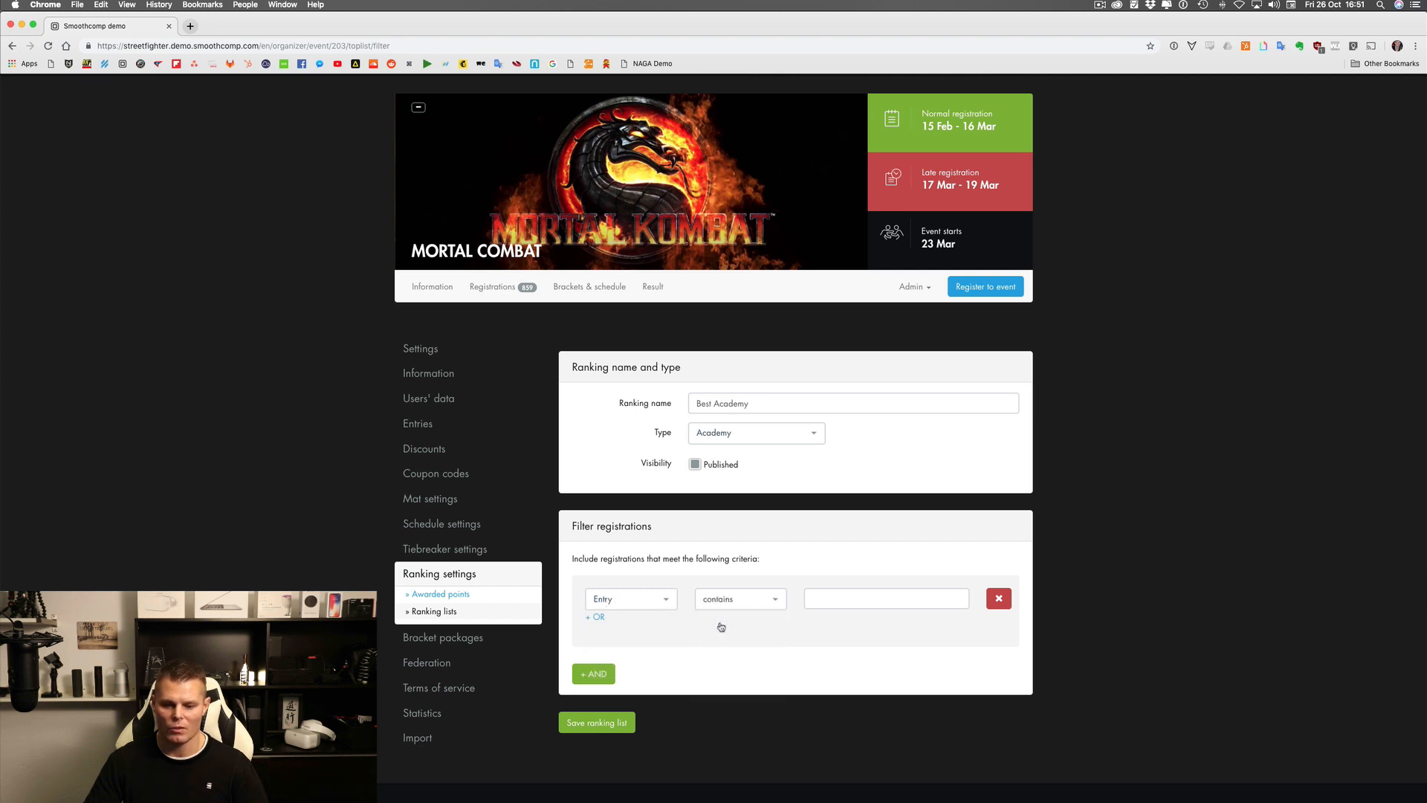
left_click(826, 600)
type("Men")
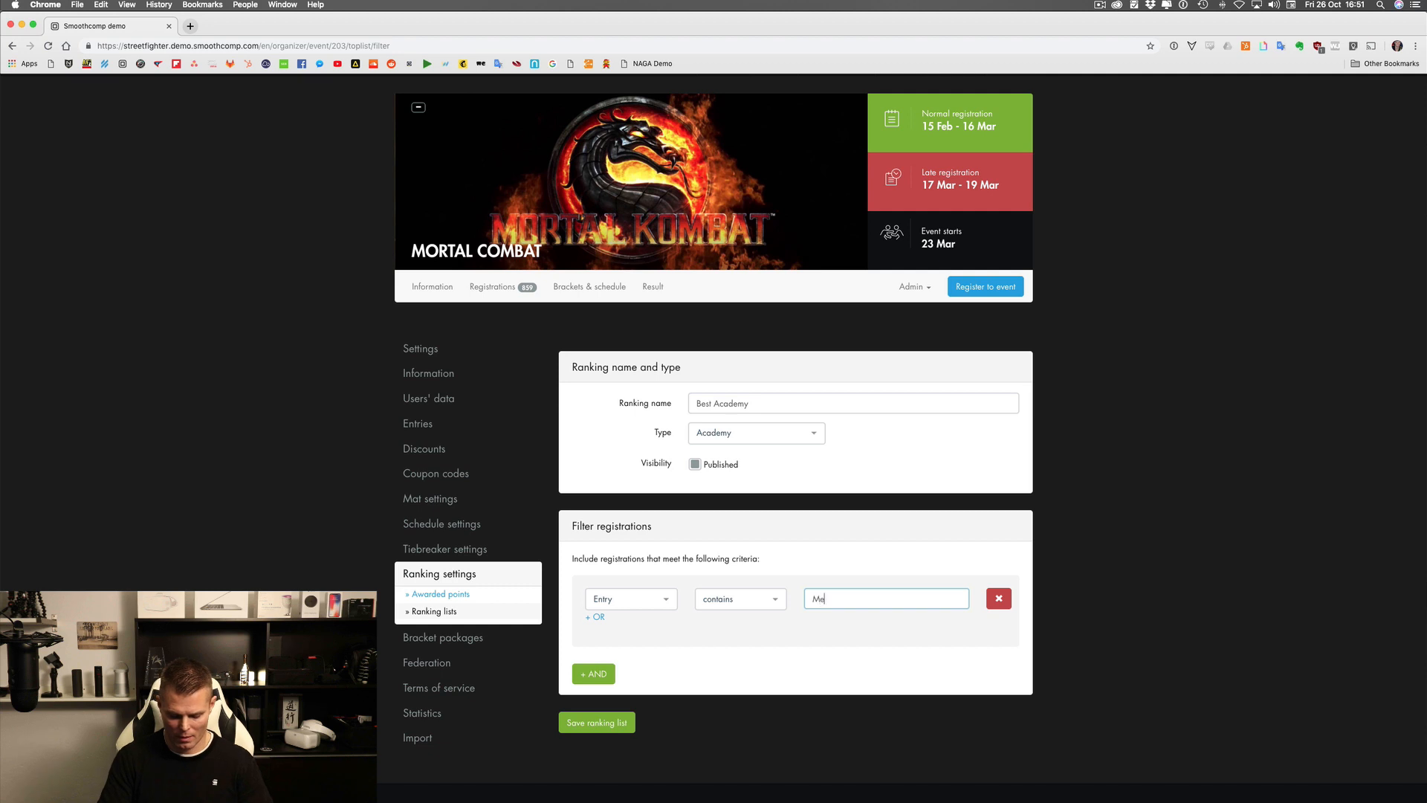
left_click(798, 580)
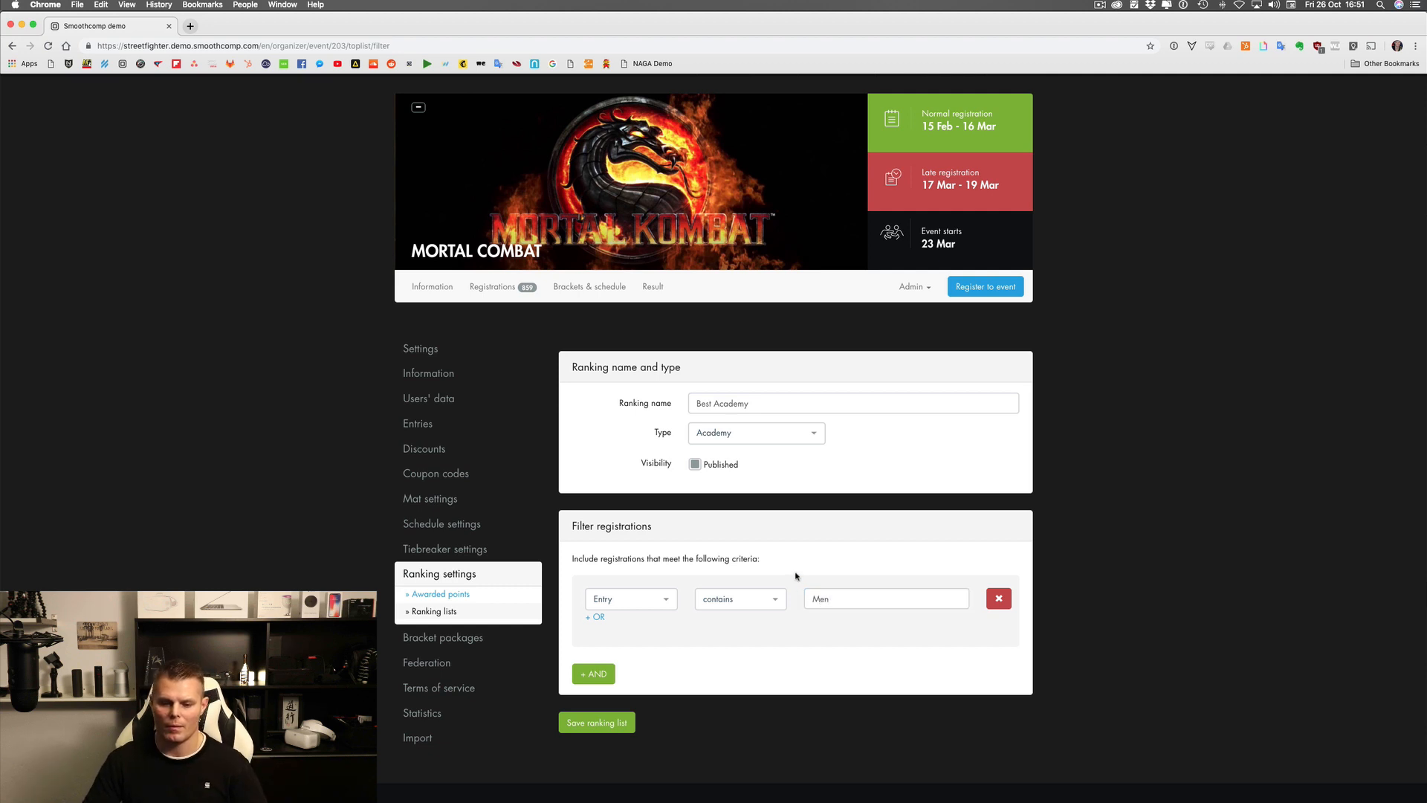
- Add an OR condition to the registration filter so that Entry contains Women is also included
left_click(597, 618)
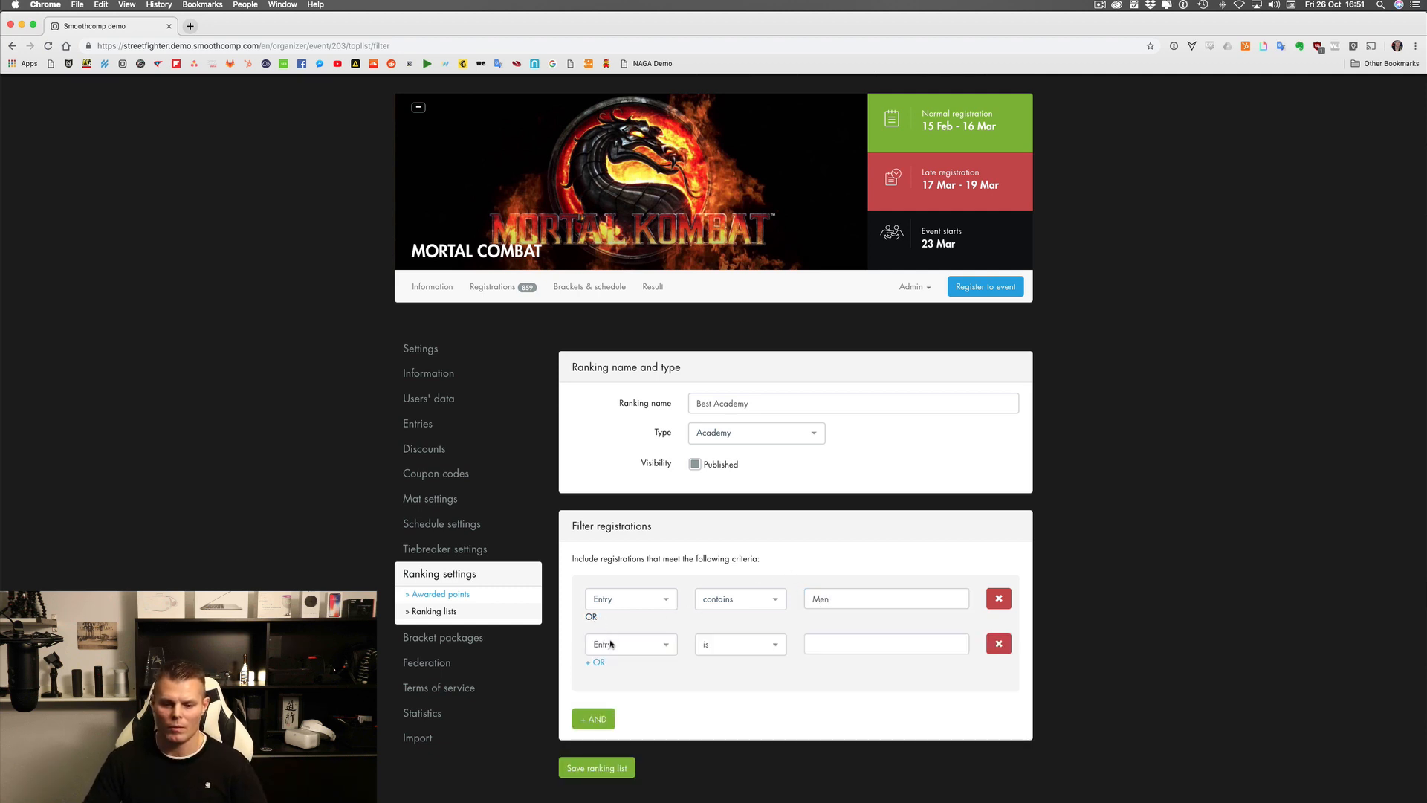
left_click(710, 645)
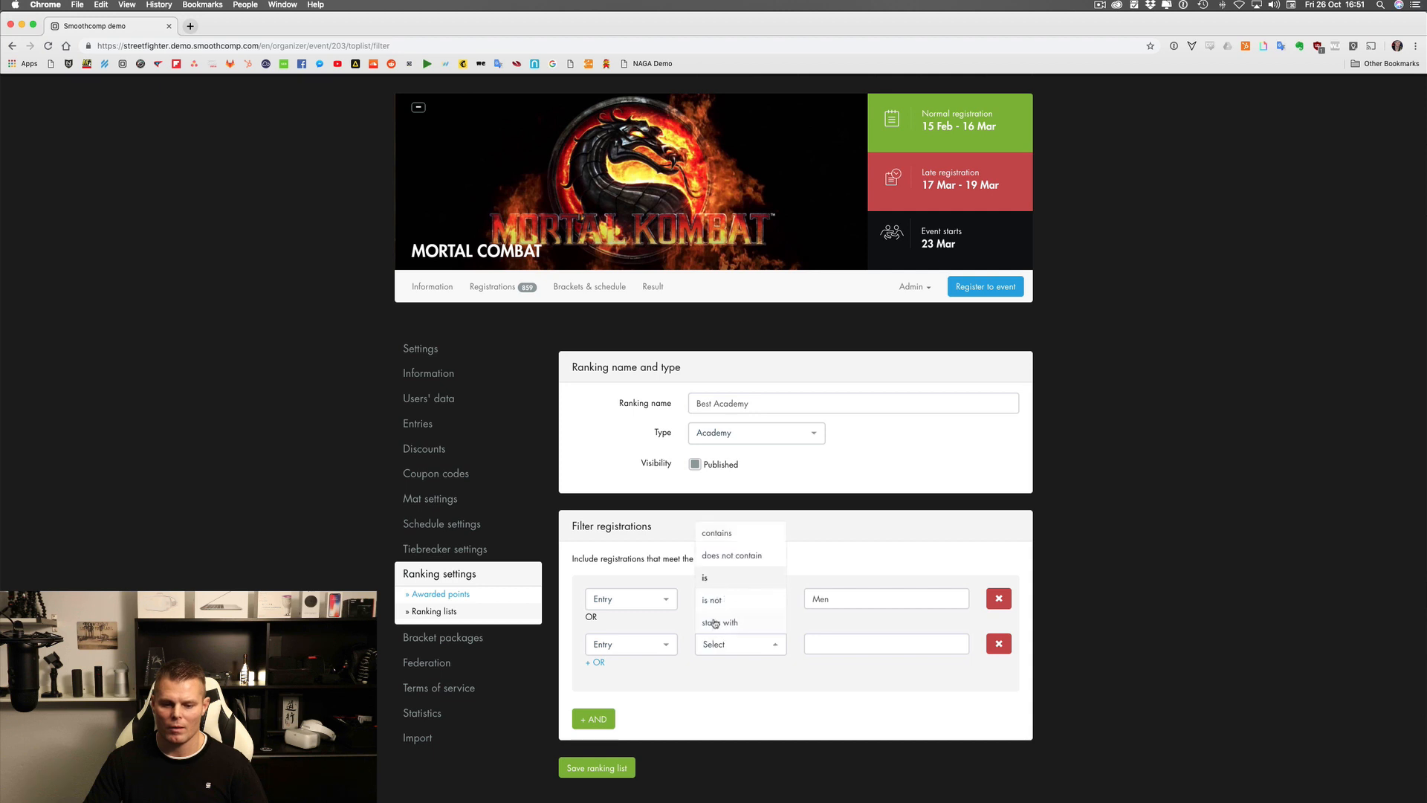
left_click(716, 541)
left_click(834, 645)
type("Women")
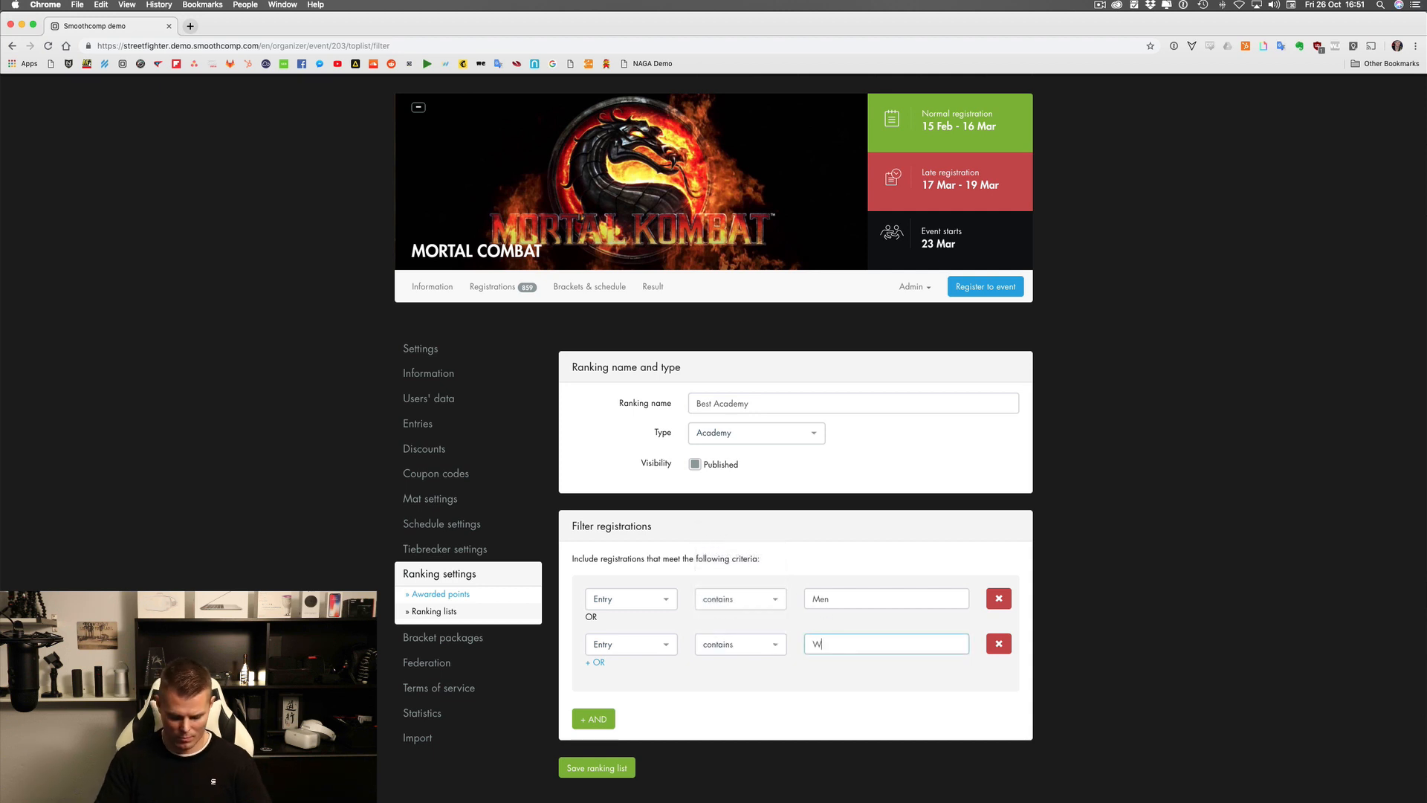
left_click(780, 554)
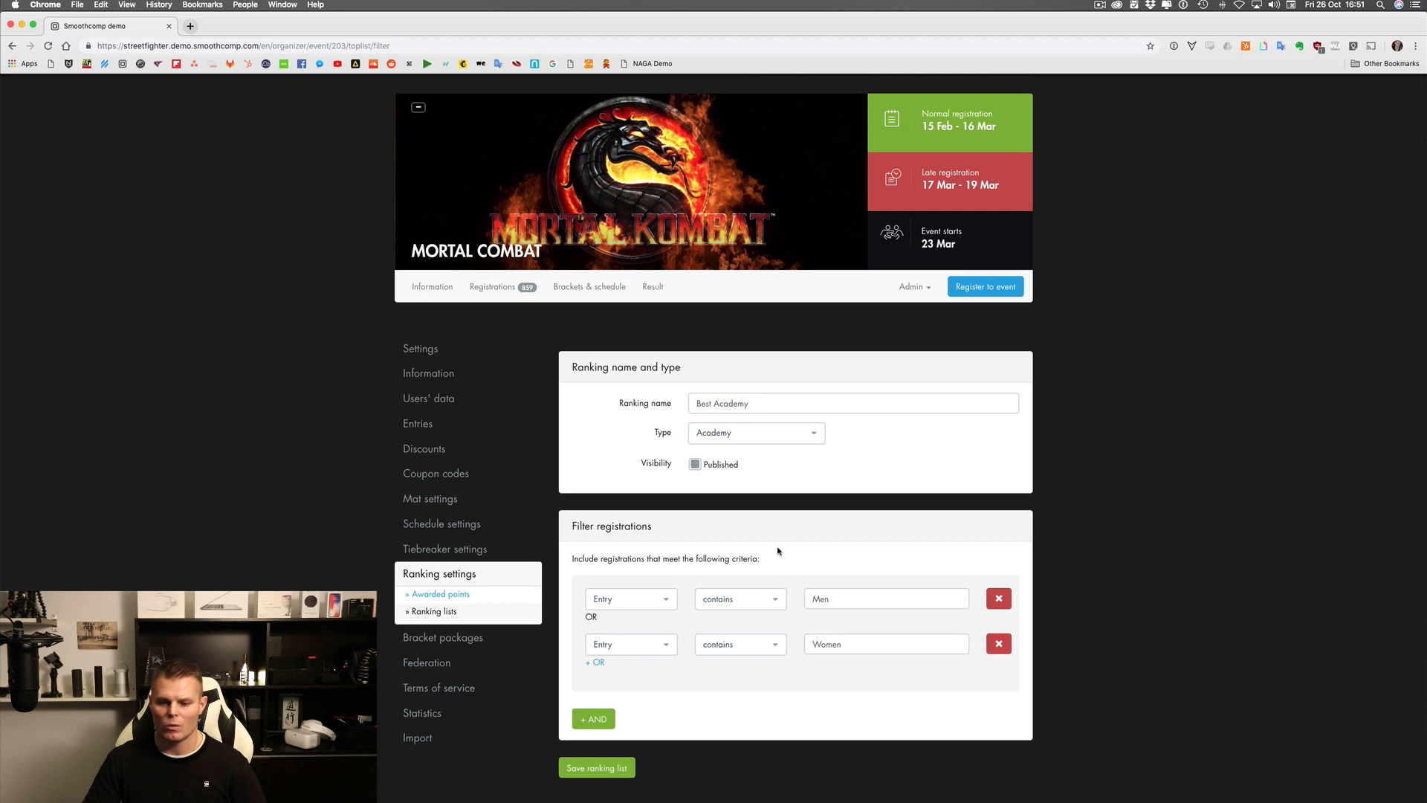
- Change the ranking name to Best male & female Academy and save the ranking list
left_click(715, 403)
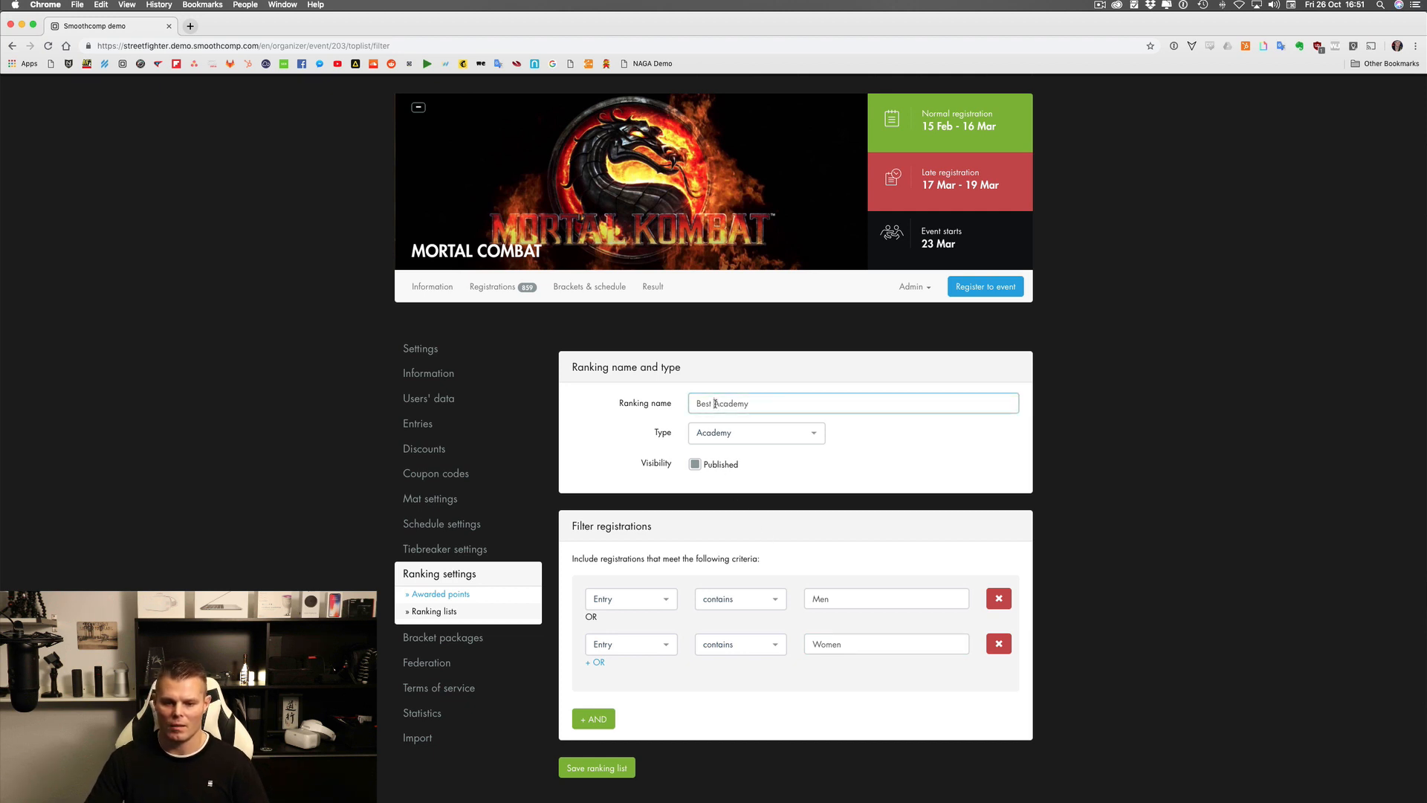
type("male & fema")
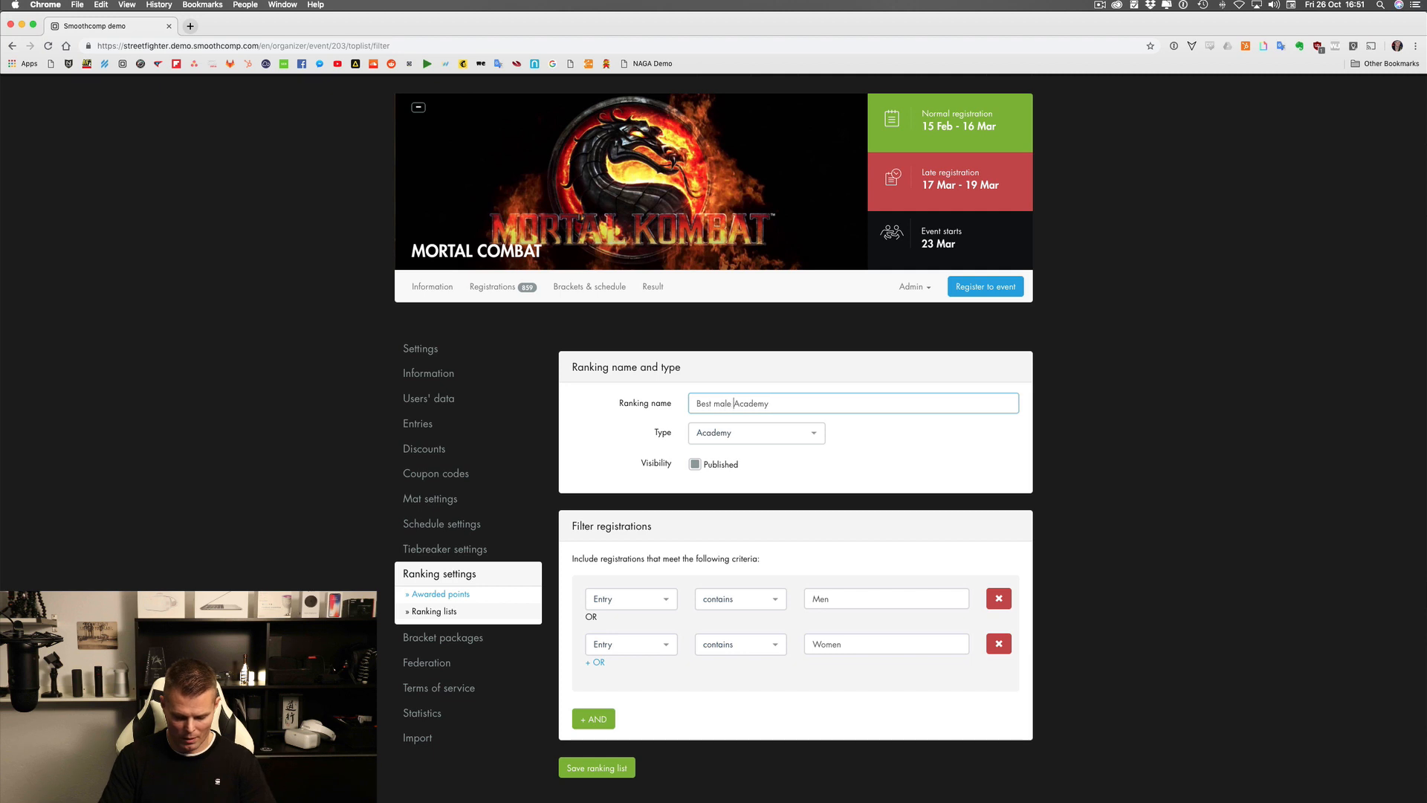
type("le")
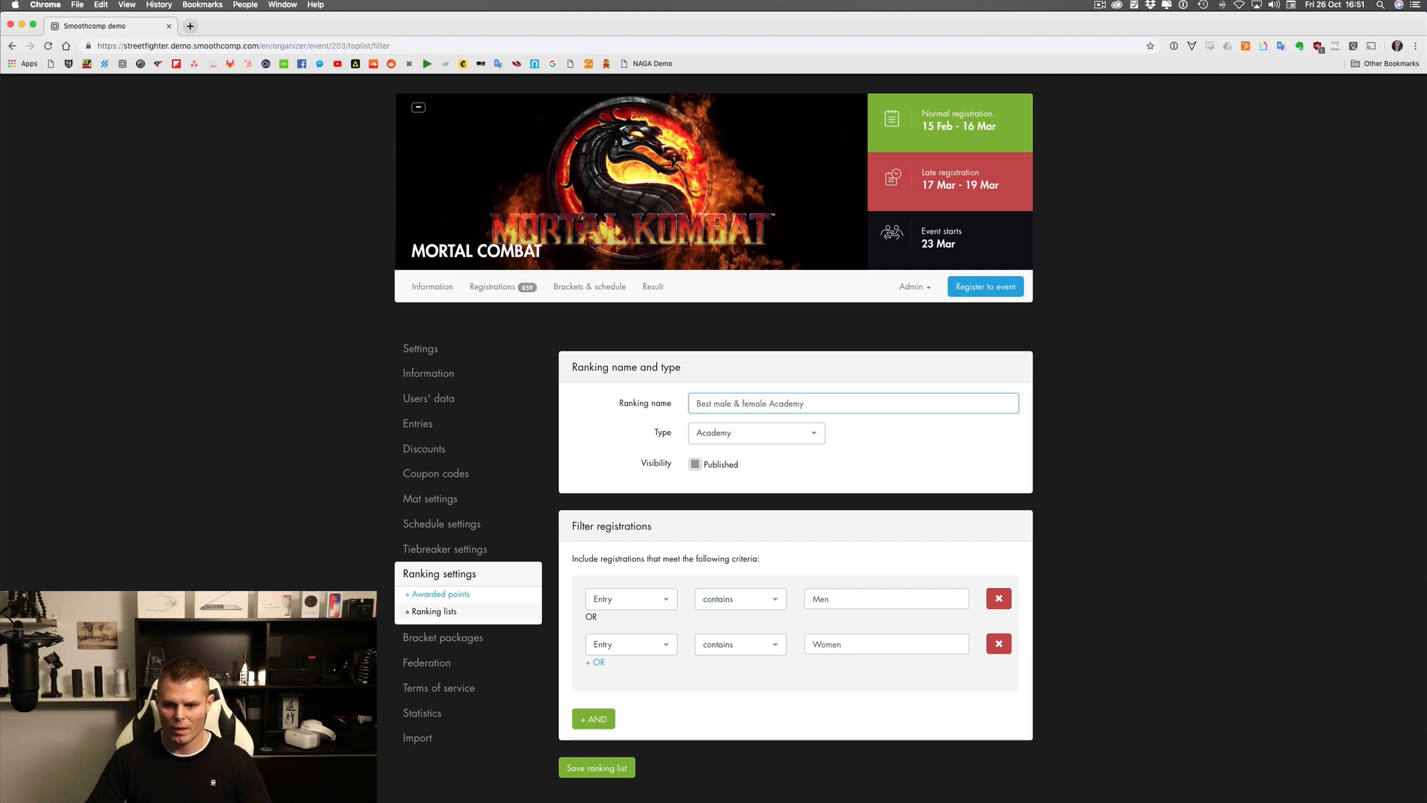
left_click(746, 707)
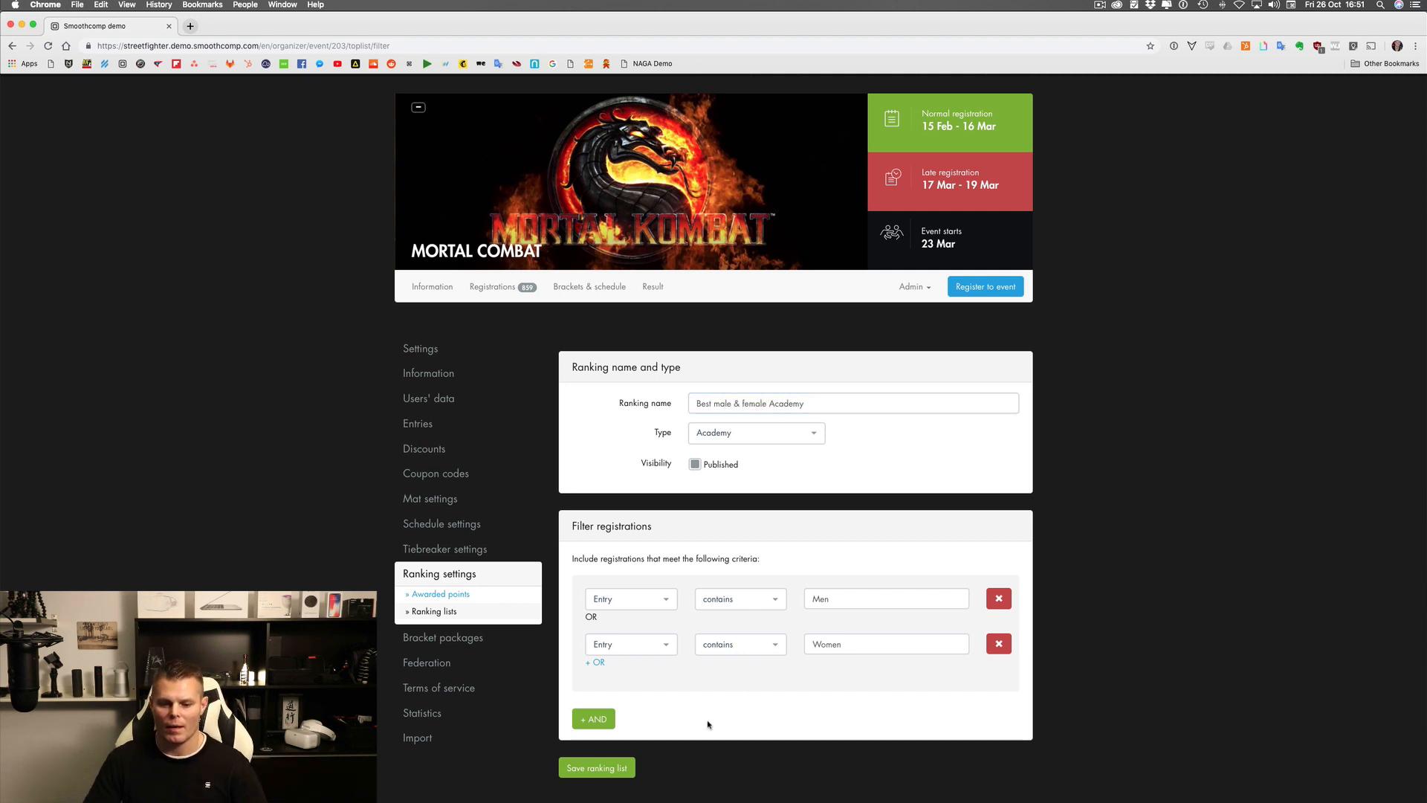
left_click(614, 770)
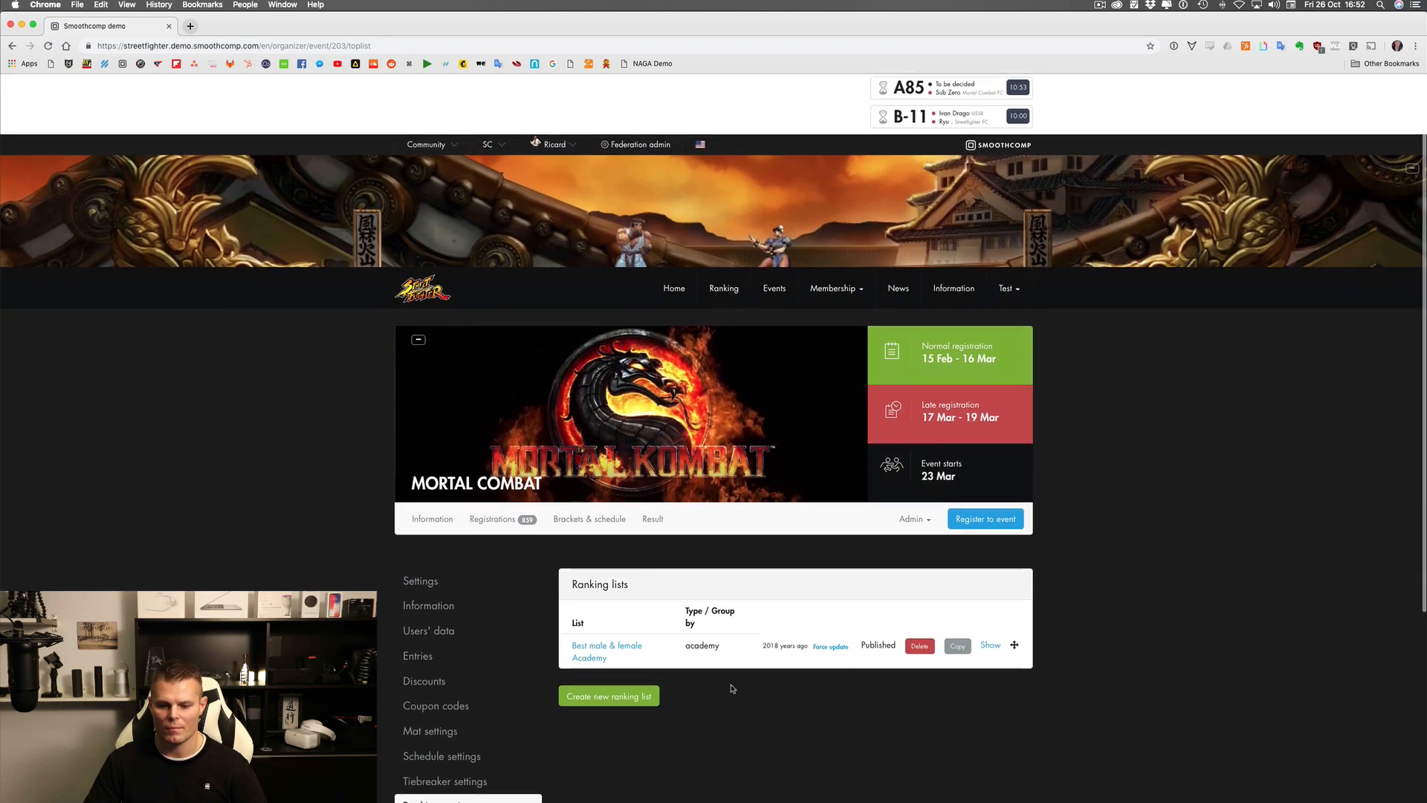
- Check when the Best male & female Academy list was last updated and show its ranking page
scroll(733, 689, "down", 2)
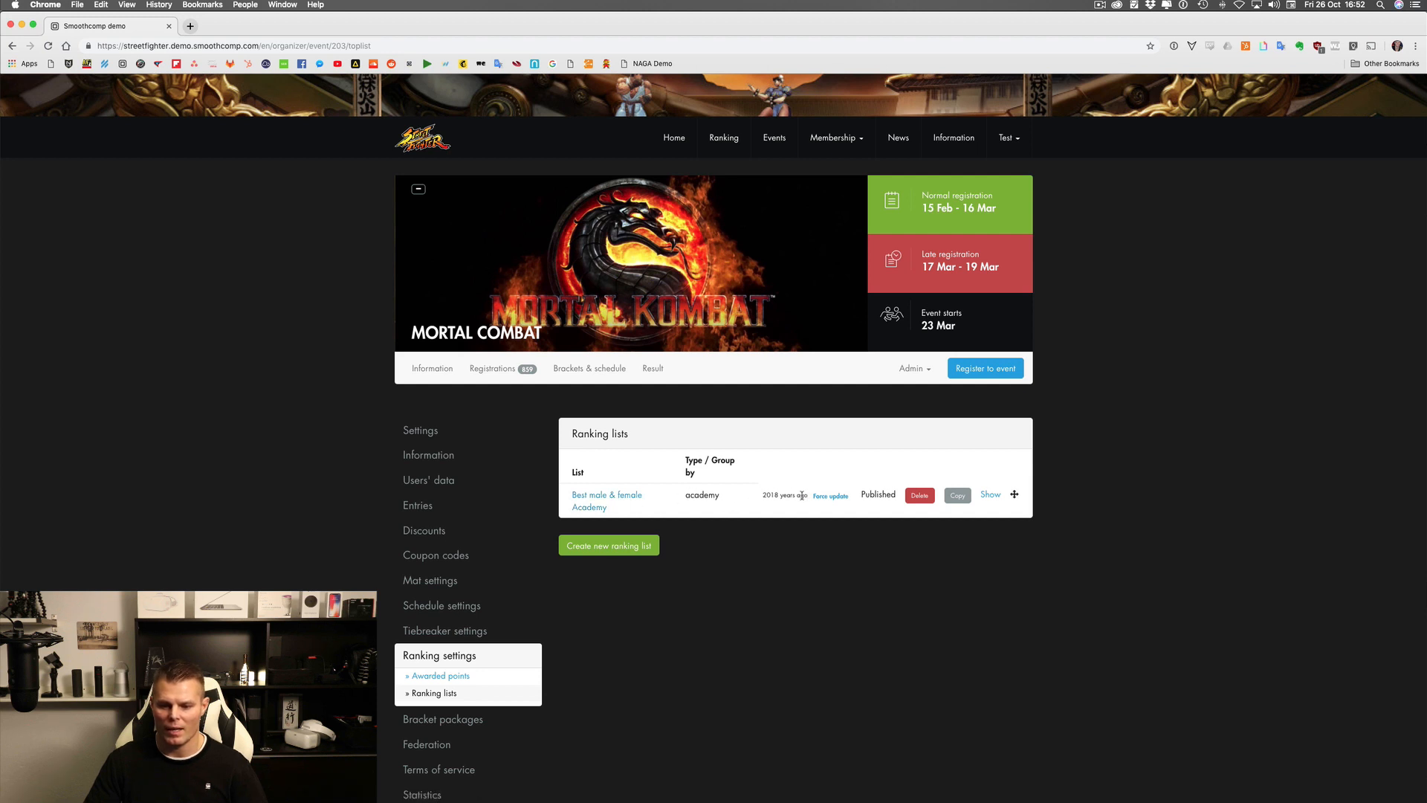
left_click_drag(763, 497, 797, 501)
left_click(795, 530)
left_click(991, 495)
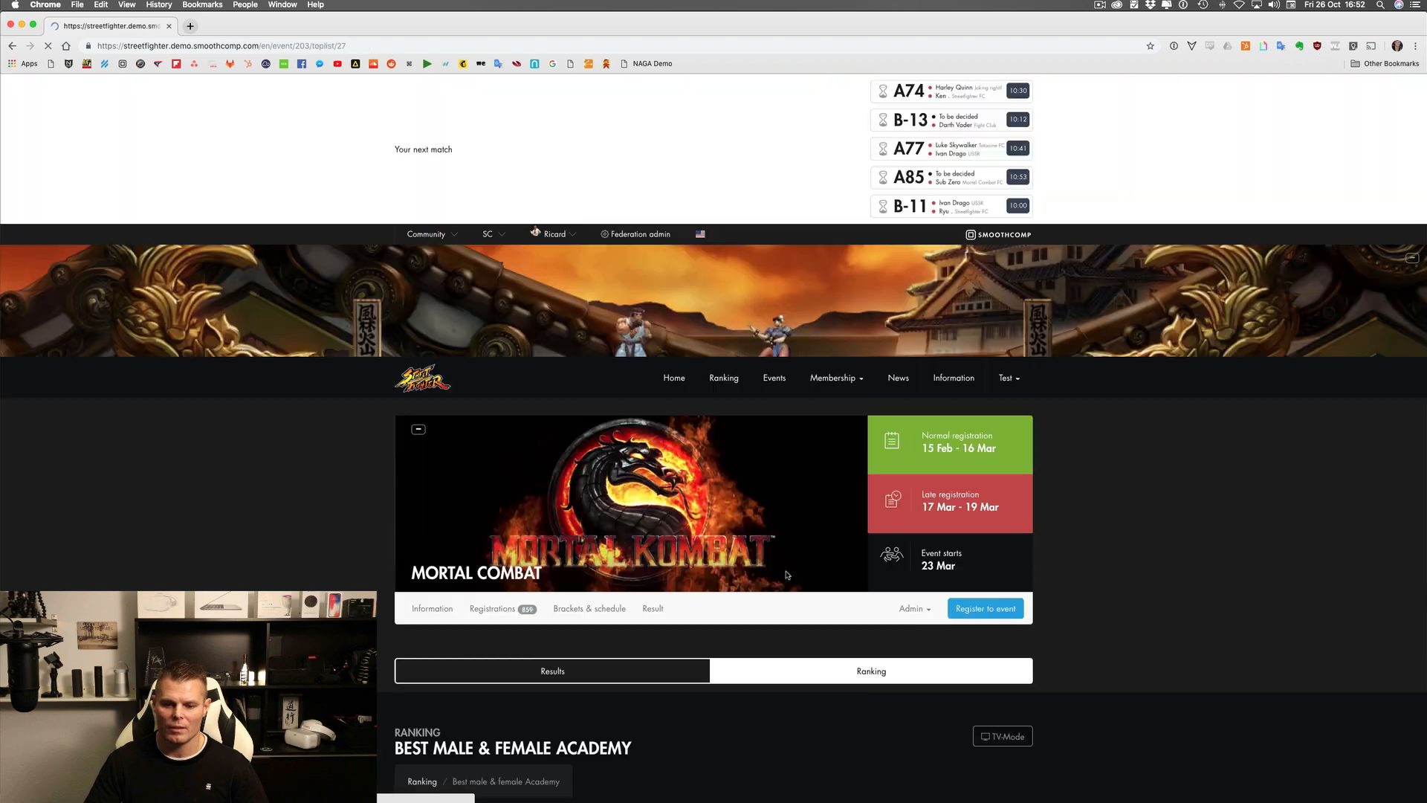
scroll(786, 579, "down", 3)
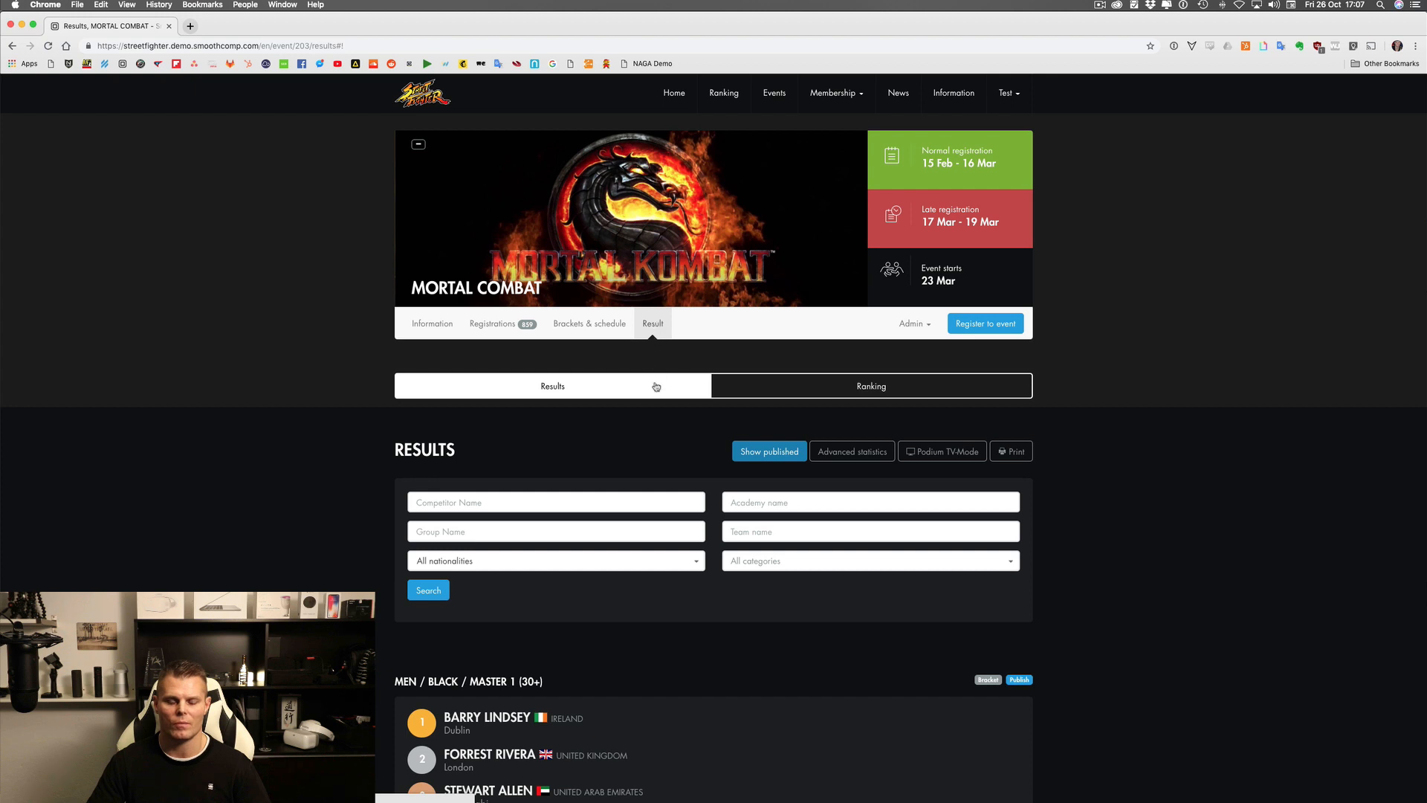
- Check the event's published results, return to the unpublished ones and publish the Men / Black / Master 1 (30+) results
scroll(659, 441, "down", 3)
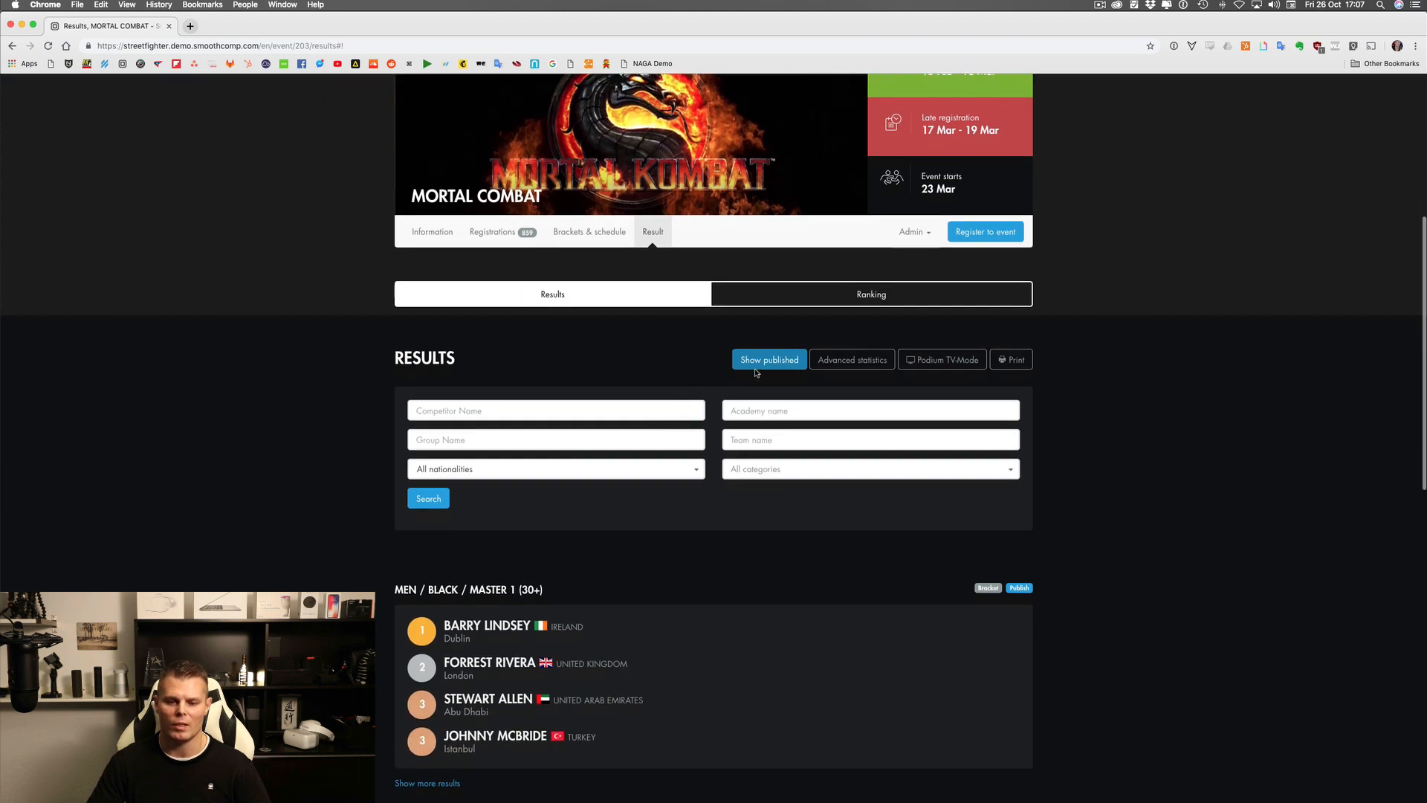
left_click(770, 364)
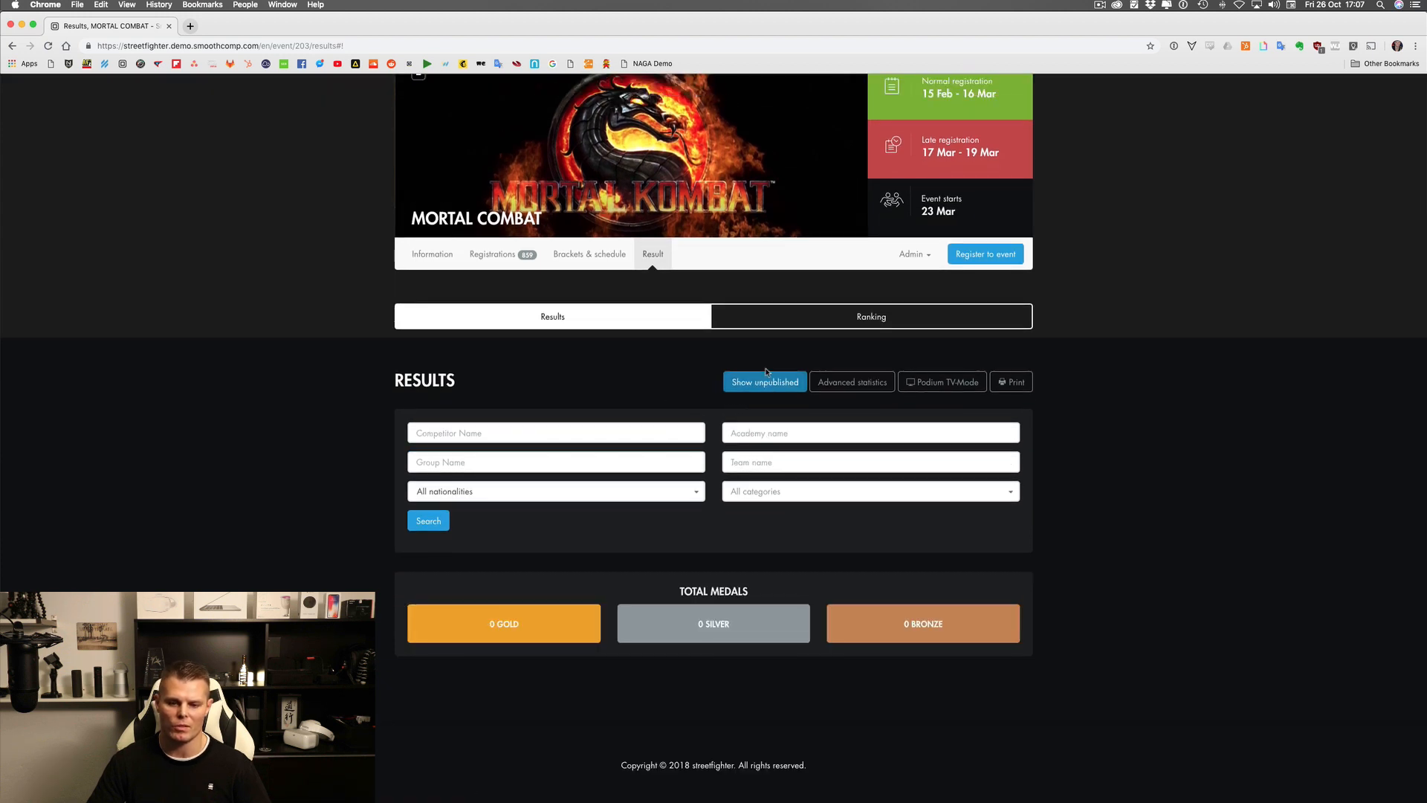
left_click(769, 385)
scroll(746, 456, "down", 1)
scroll(746, 456, "down", 5)
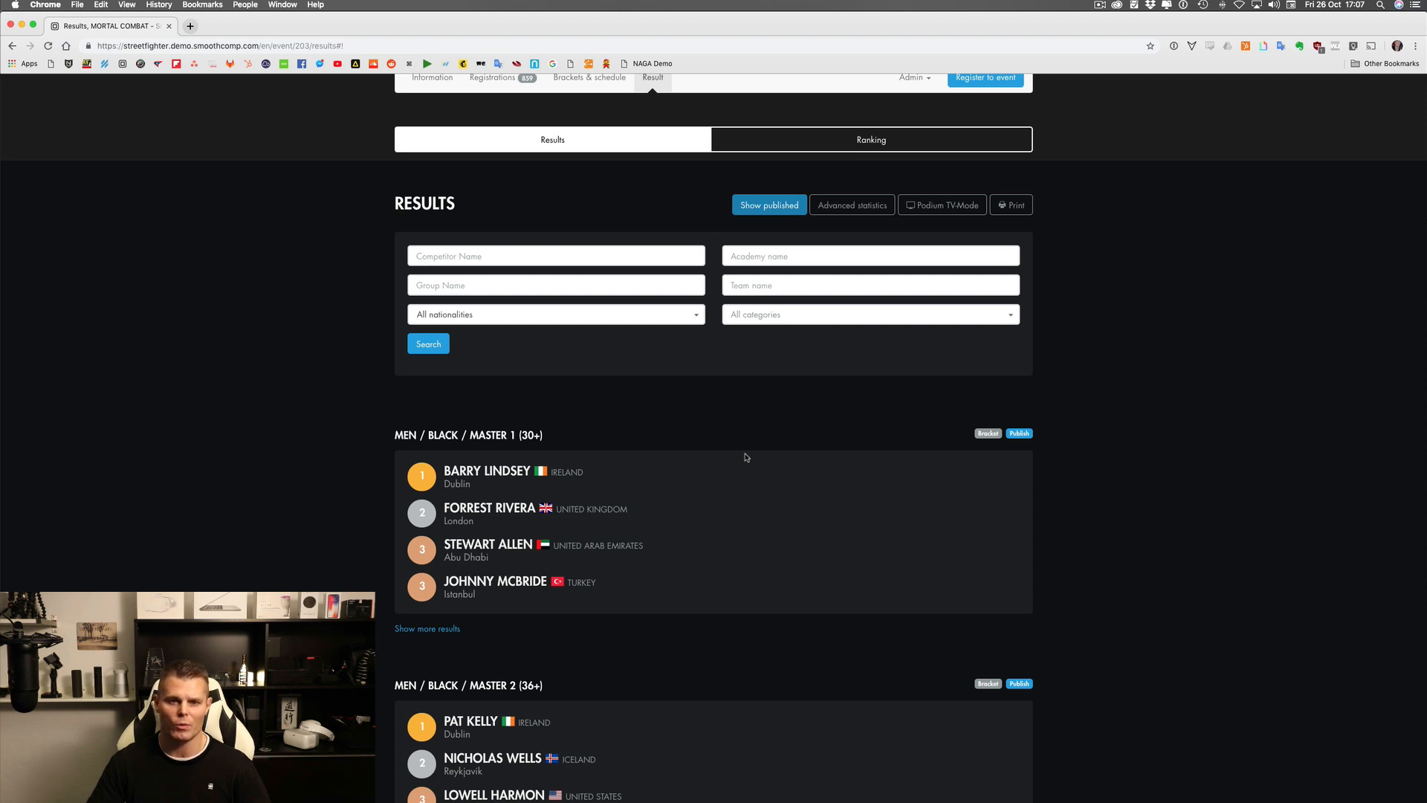
scroll(747, 456, "down", 1)
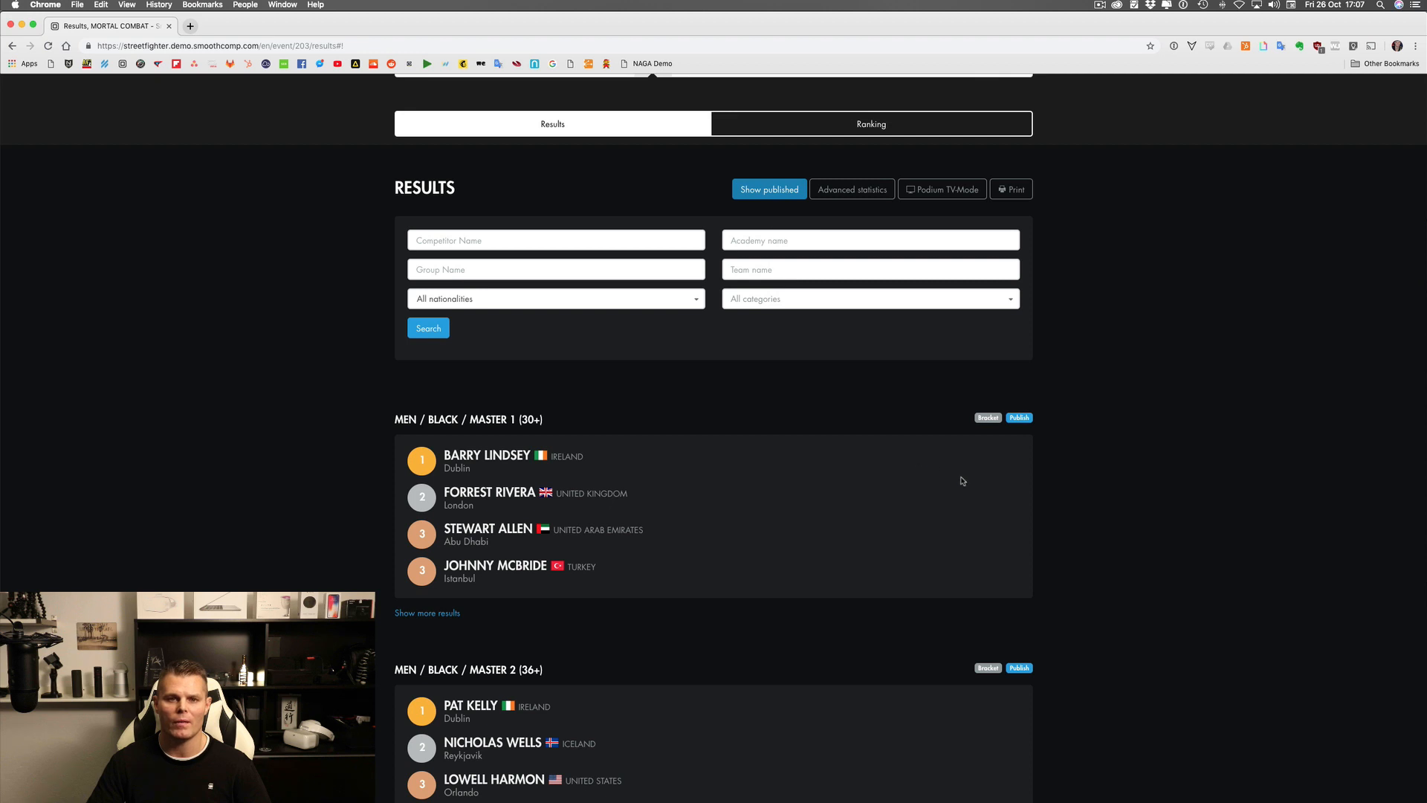
left_click(1020, 418)
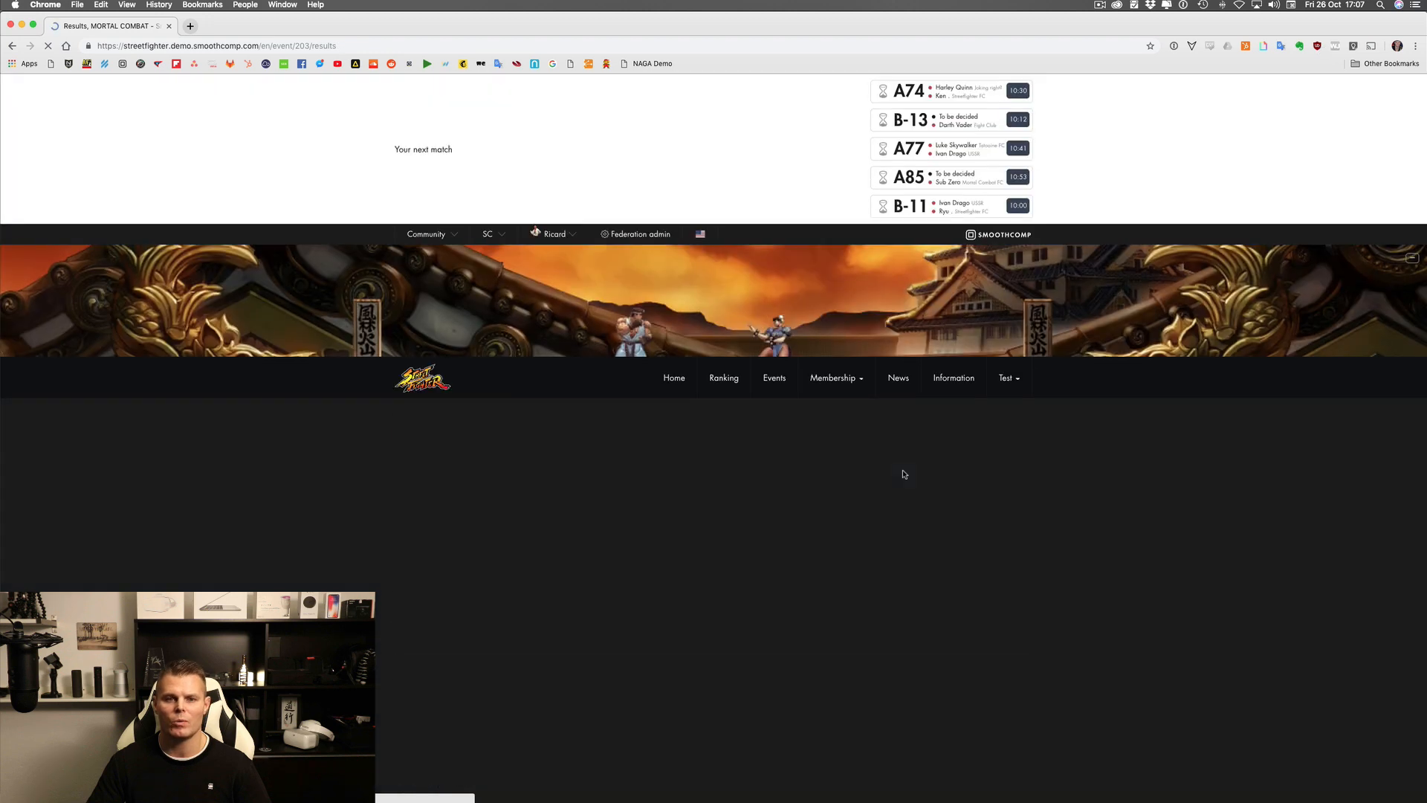
- Publish the results of the Men / Black / Master 2 (36+) group
scroll(905, 475, "down", 3)
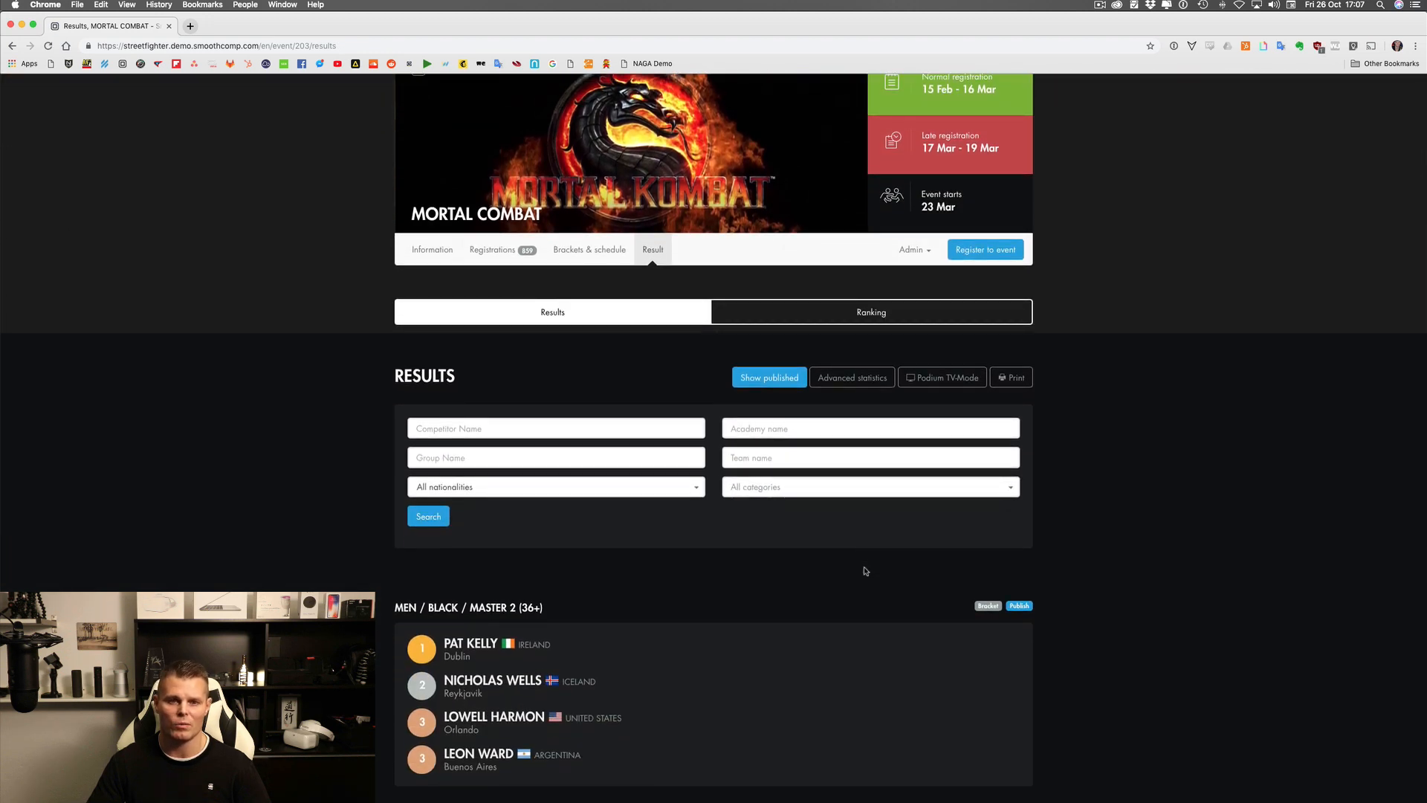
scroll(866, 570, "down", 2)
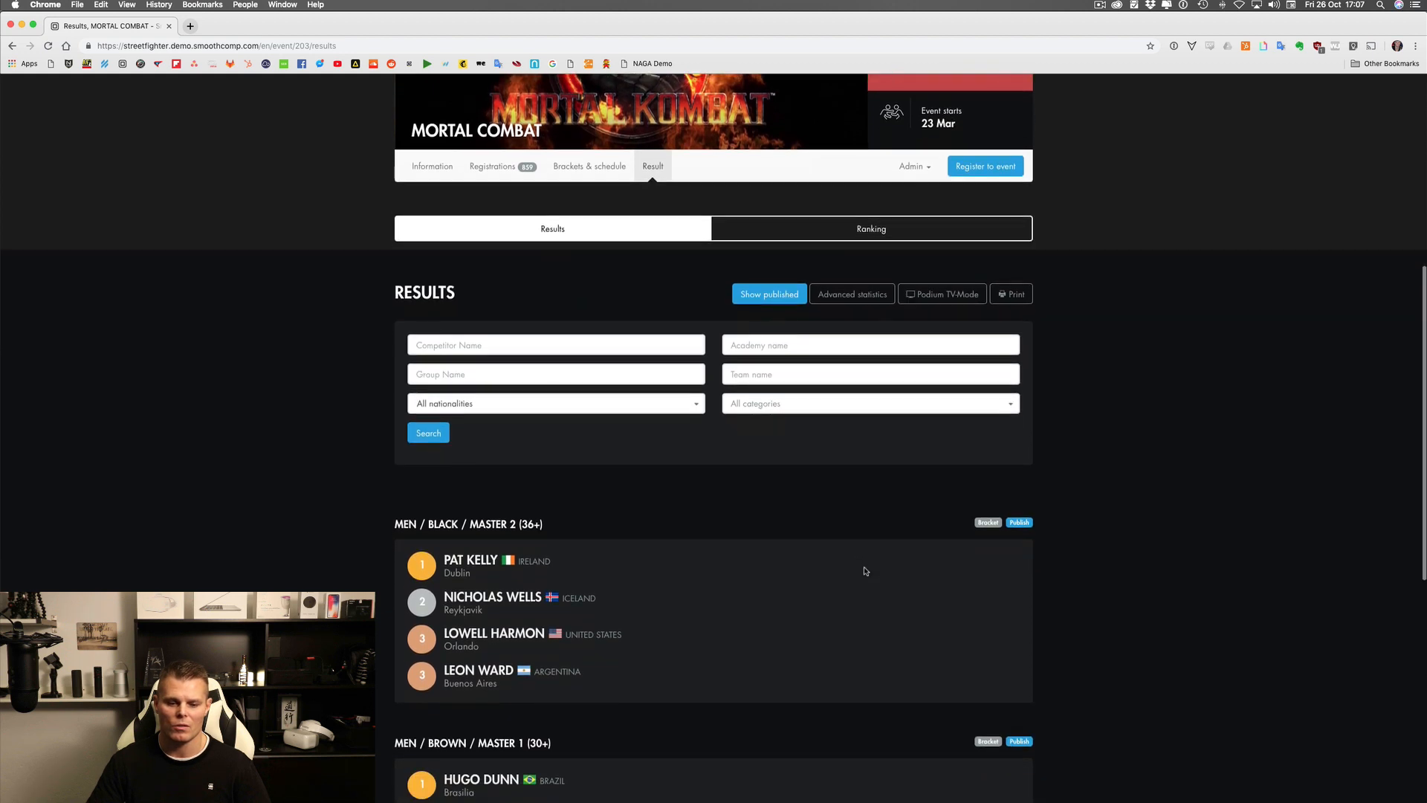
scroll(888, 576, "down", 2)
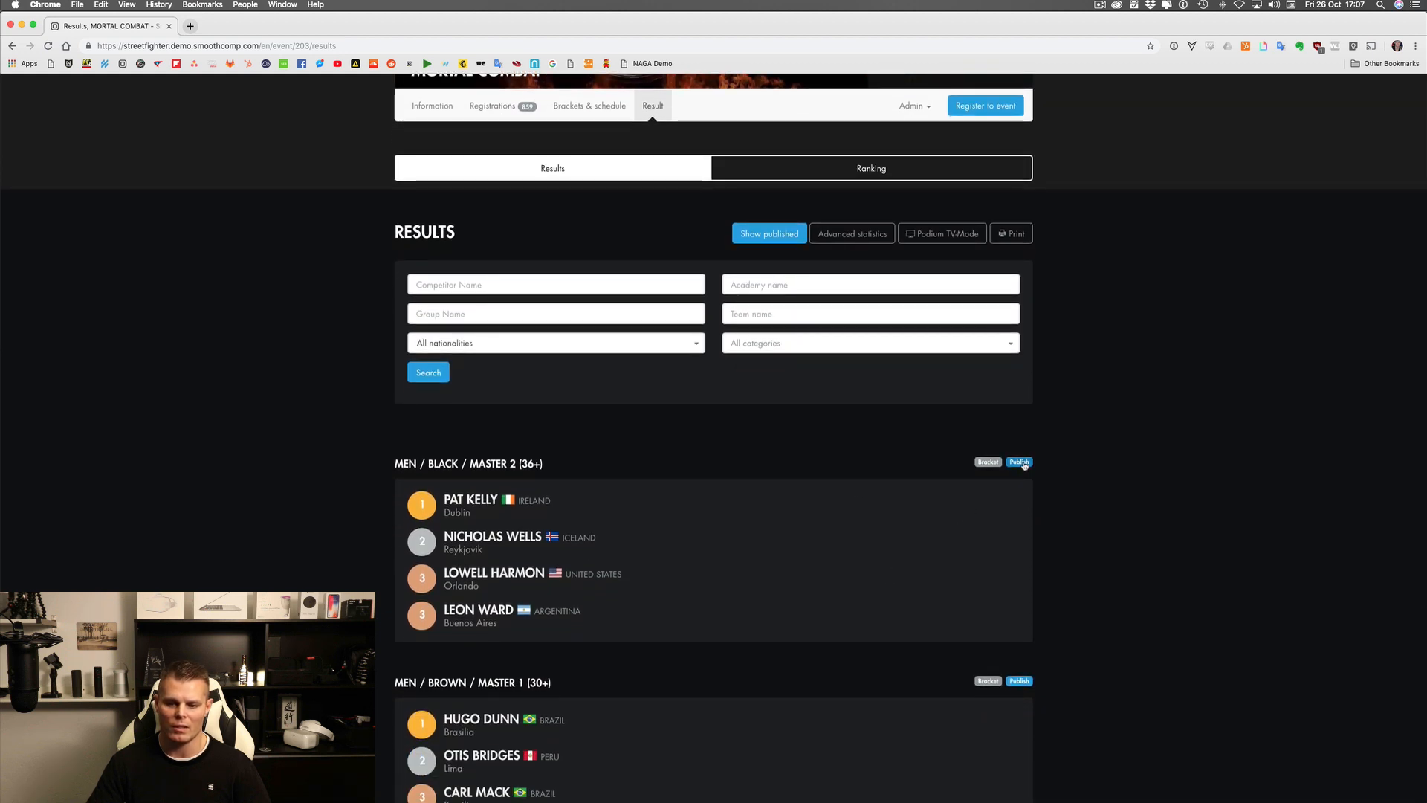
left_click(1021, 462)
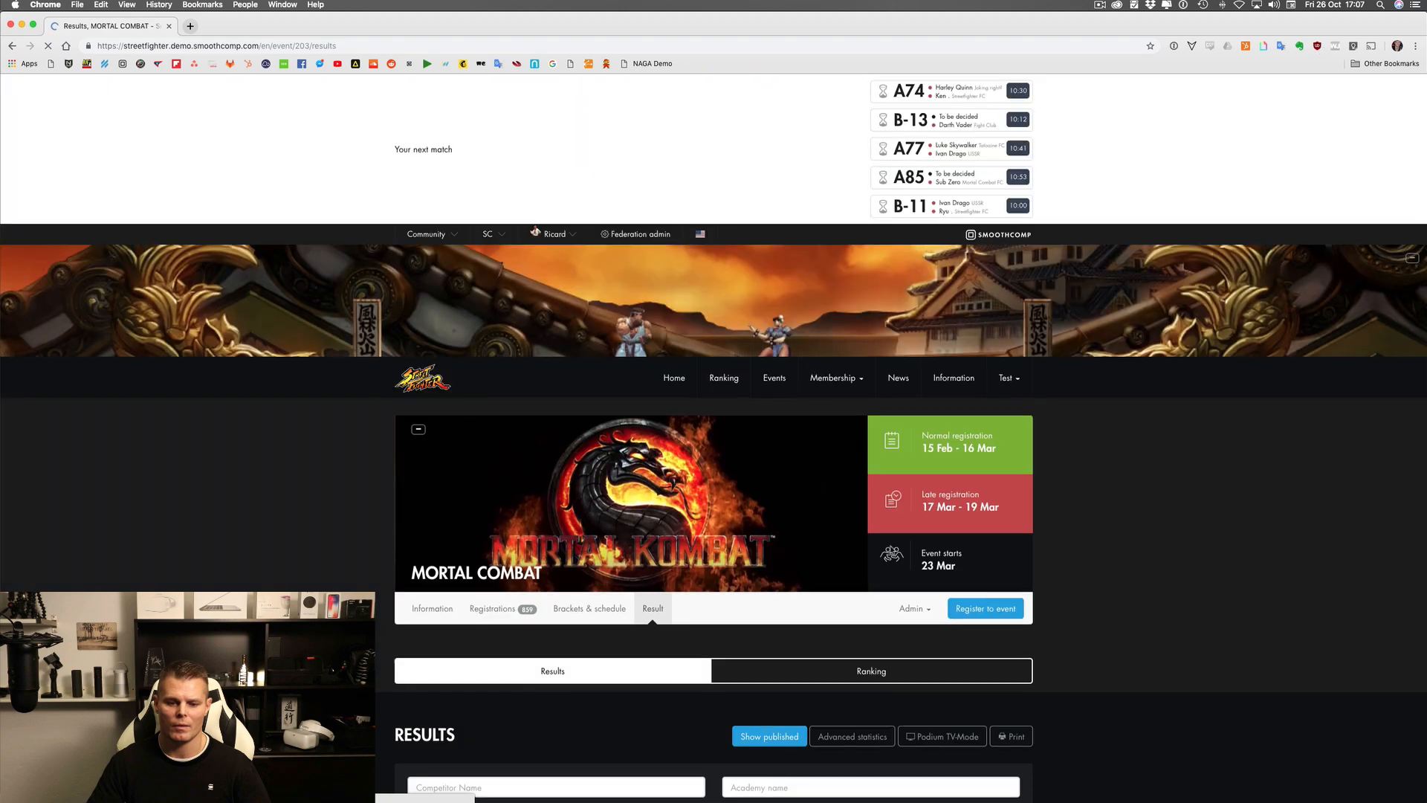
- Publish the results of the Men / Brown / Master 1 (30+) group
scroll(891, 549, "down", 1)
scroll(892, 550, "down", 10)
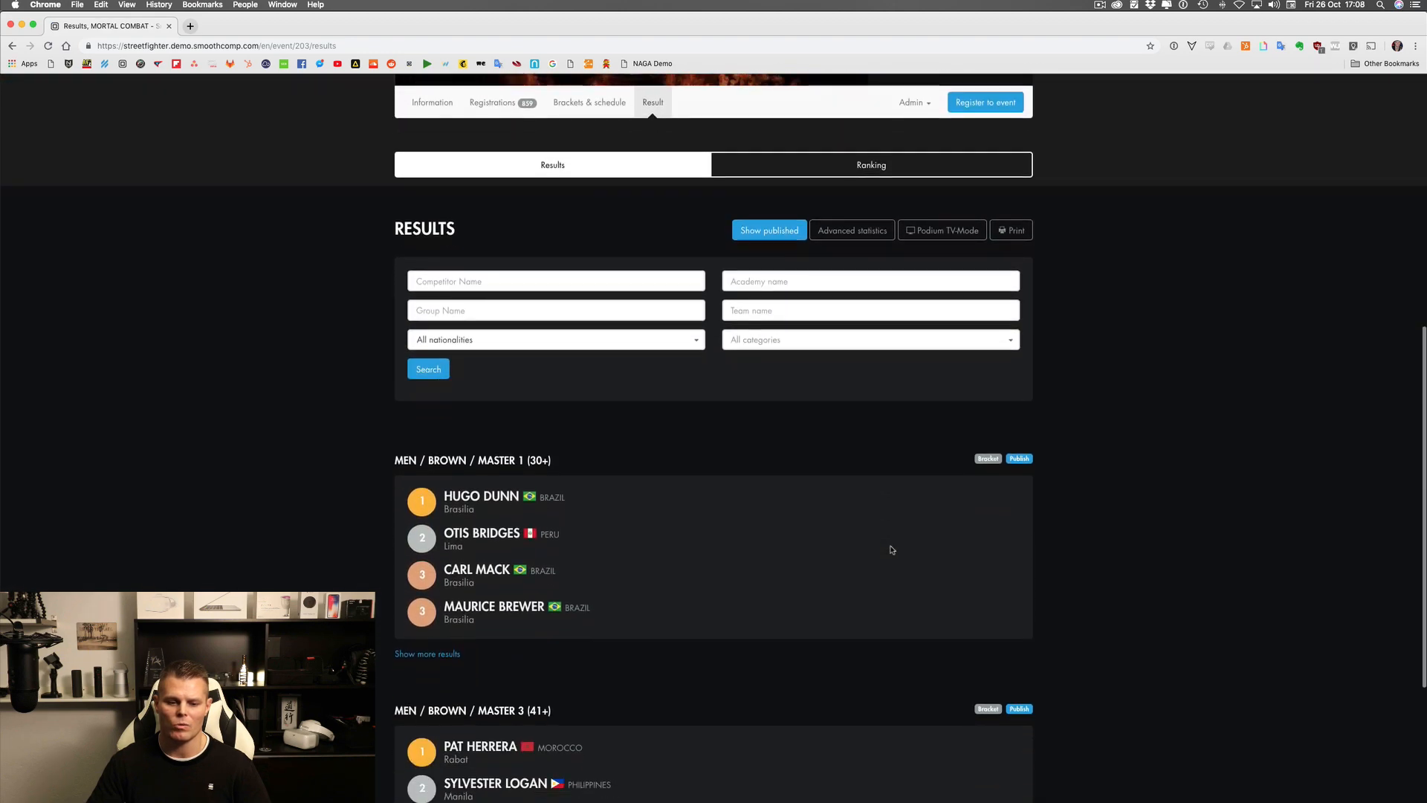
left_click(1019, 458)
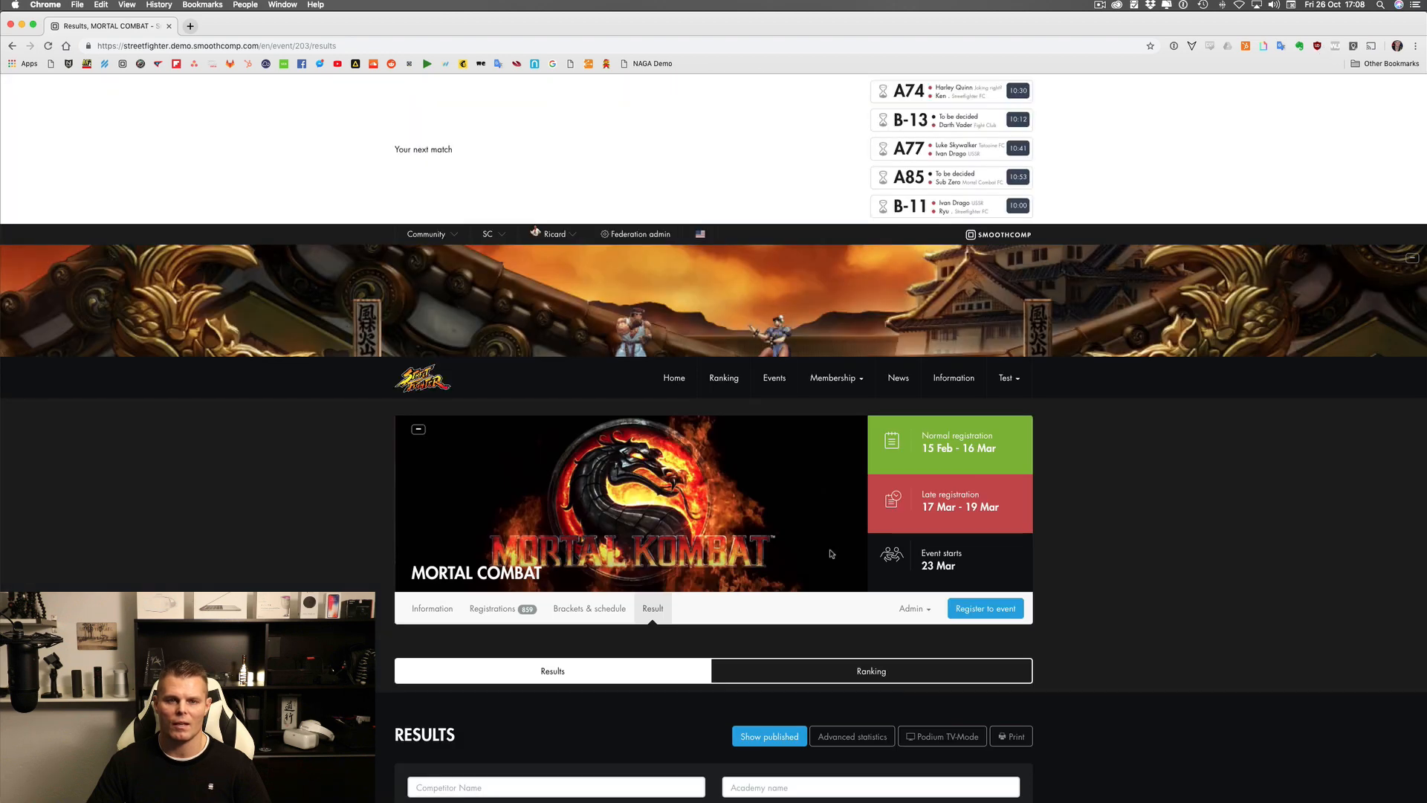
- Publish the results of the Men / Brown / Master 3 (41+) group
scroll(832, 554, "down", 4)
scroll(831, 554, "down", 7)
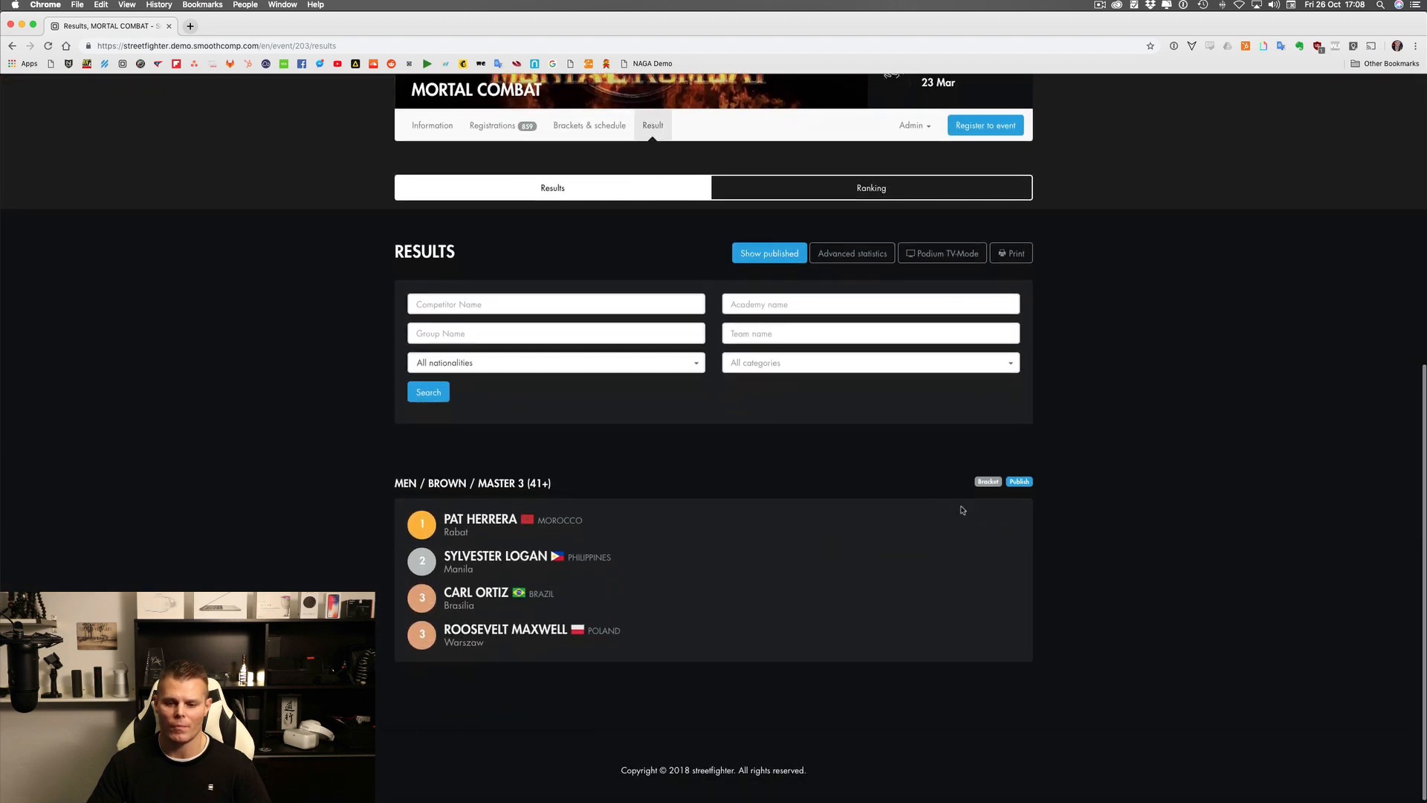
left_click(1023, 484)
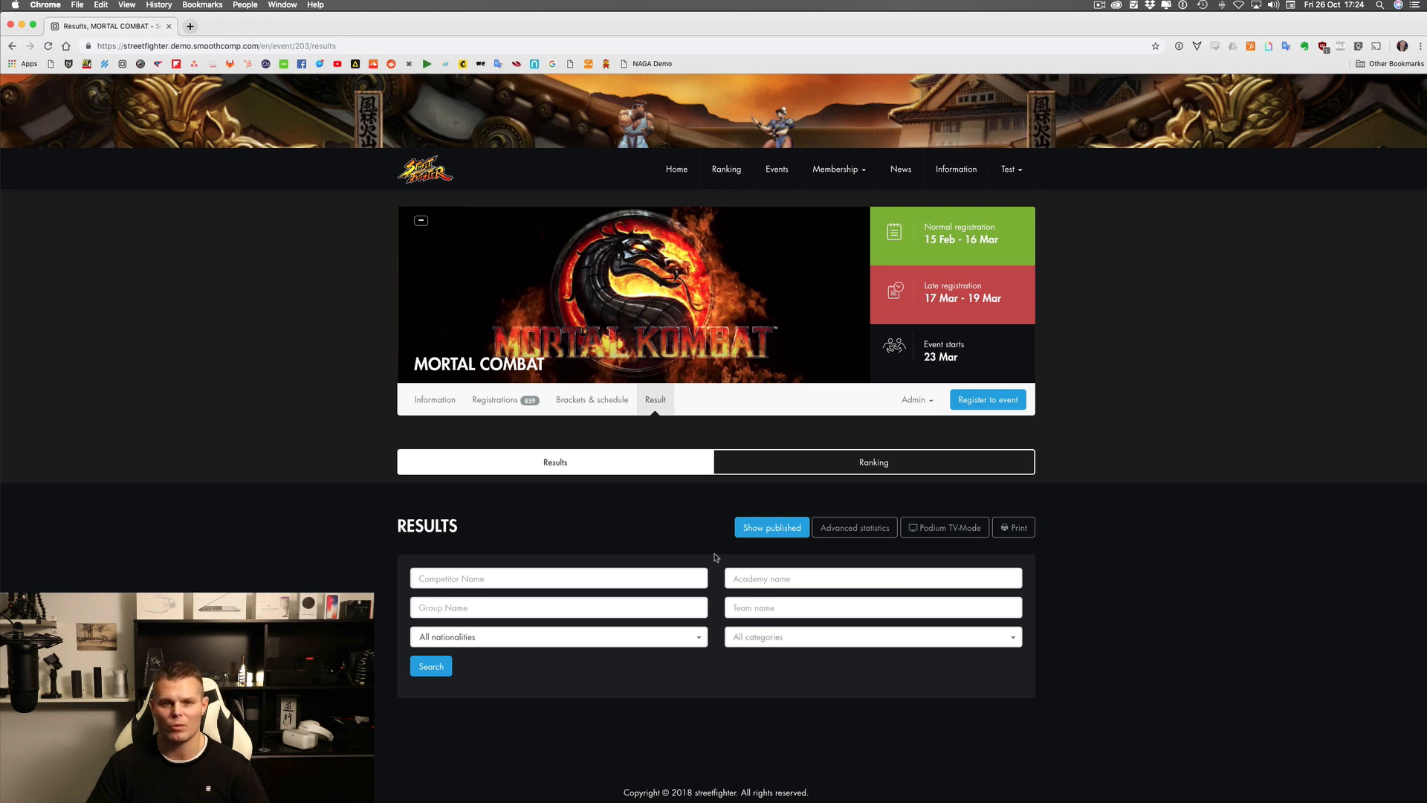
- View the event's ranking lists, display them in TV mode and return to the normal ranking page
left_click(868, 465)
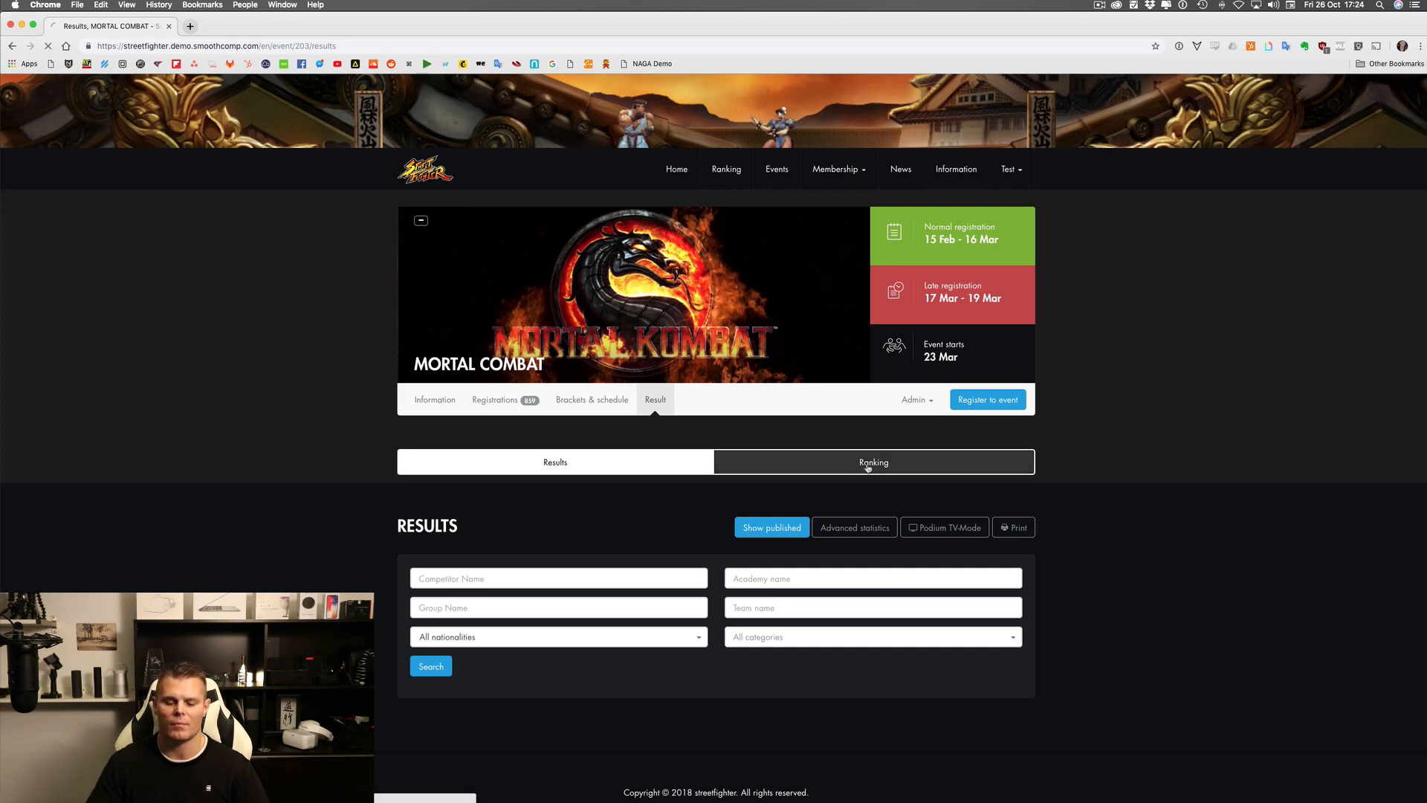
scroll(877, 504, "down", 1)
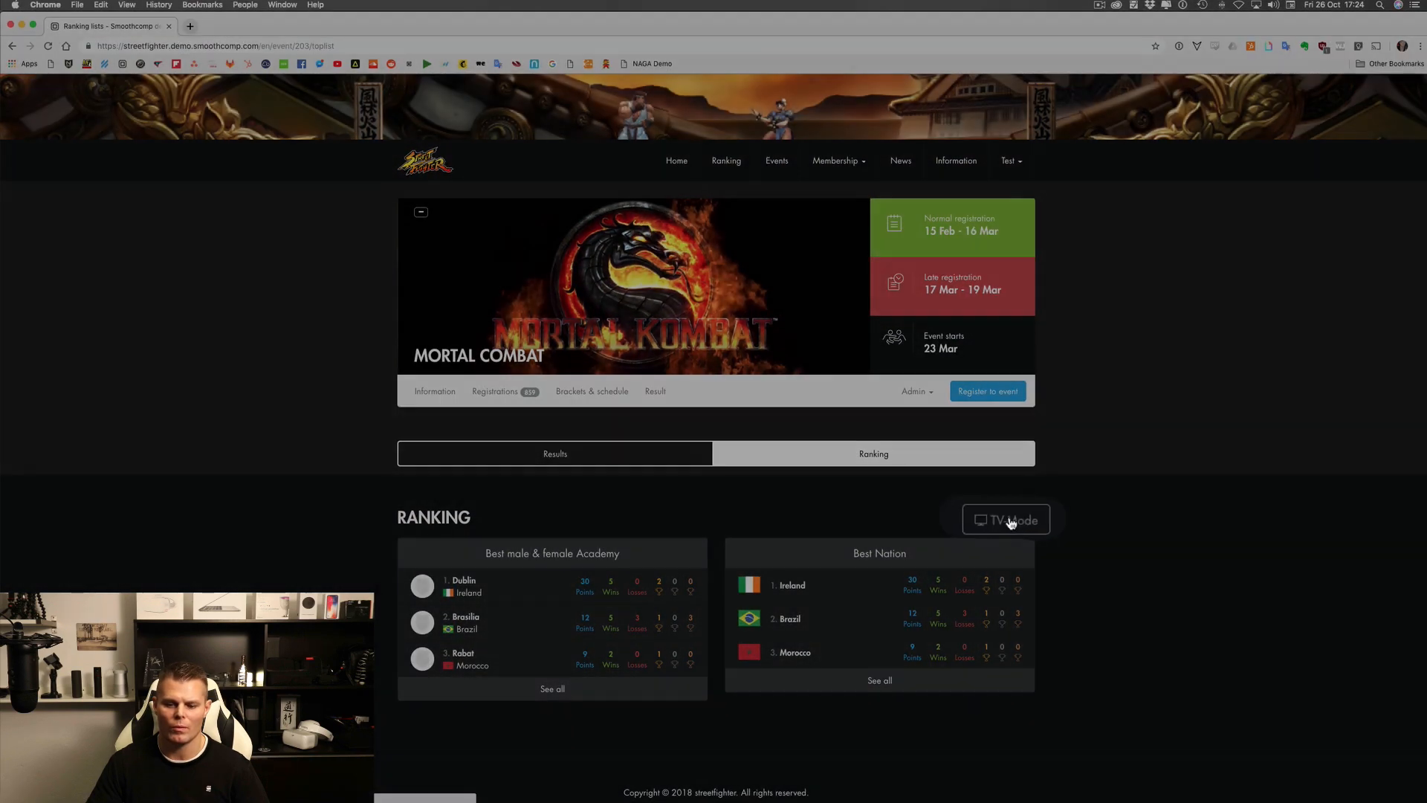
left_click(1011, 522)
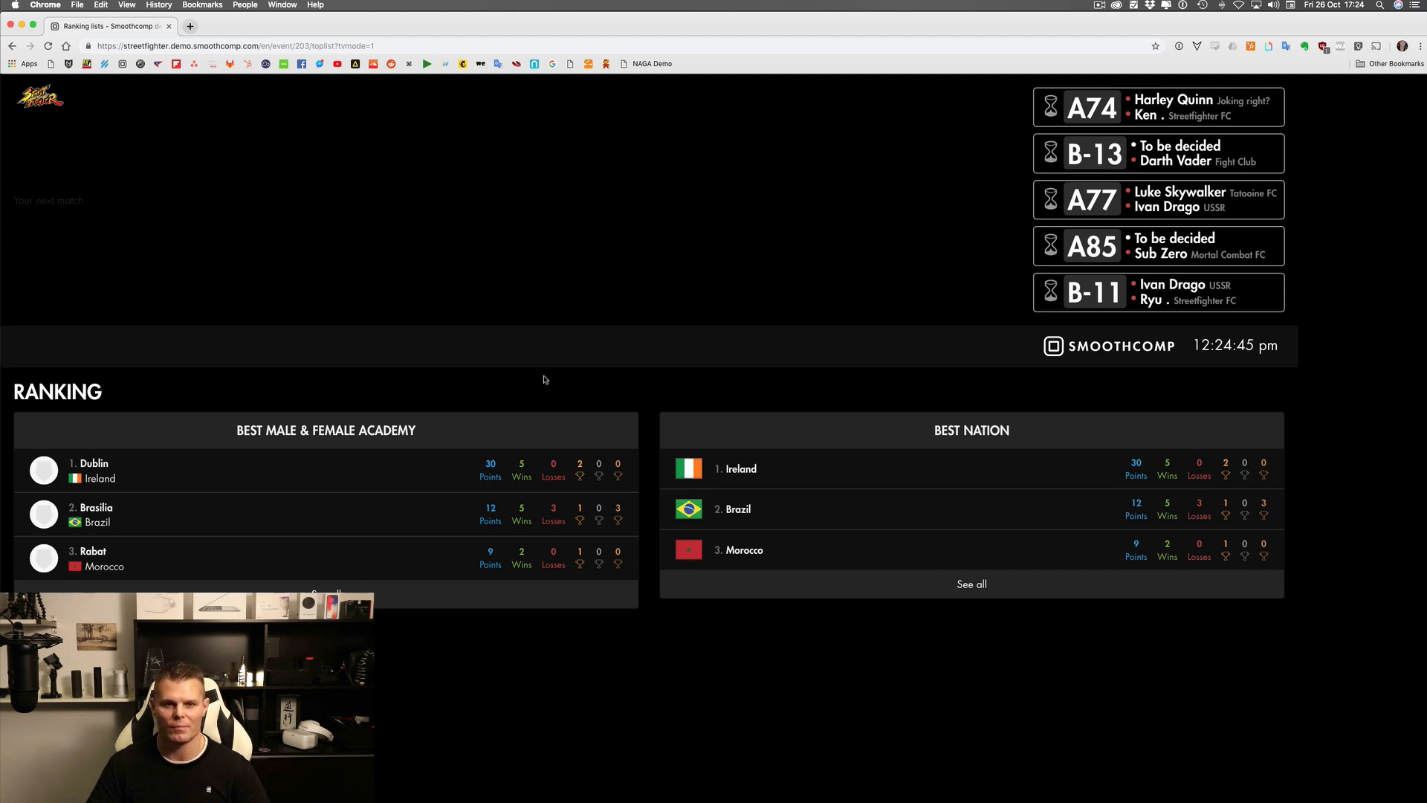
scroll(546, 380, "left", 5)
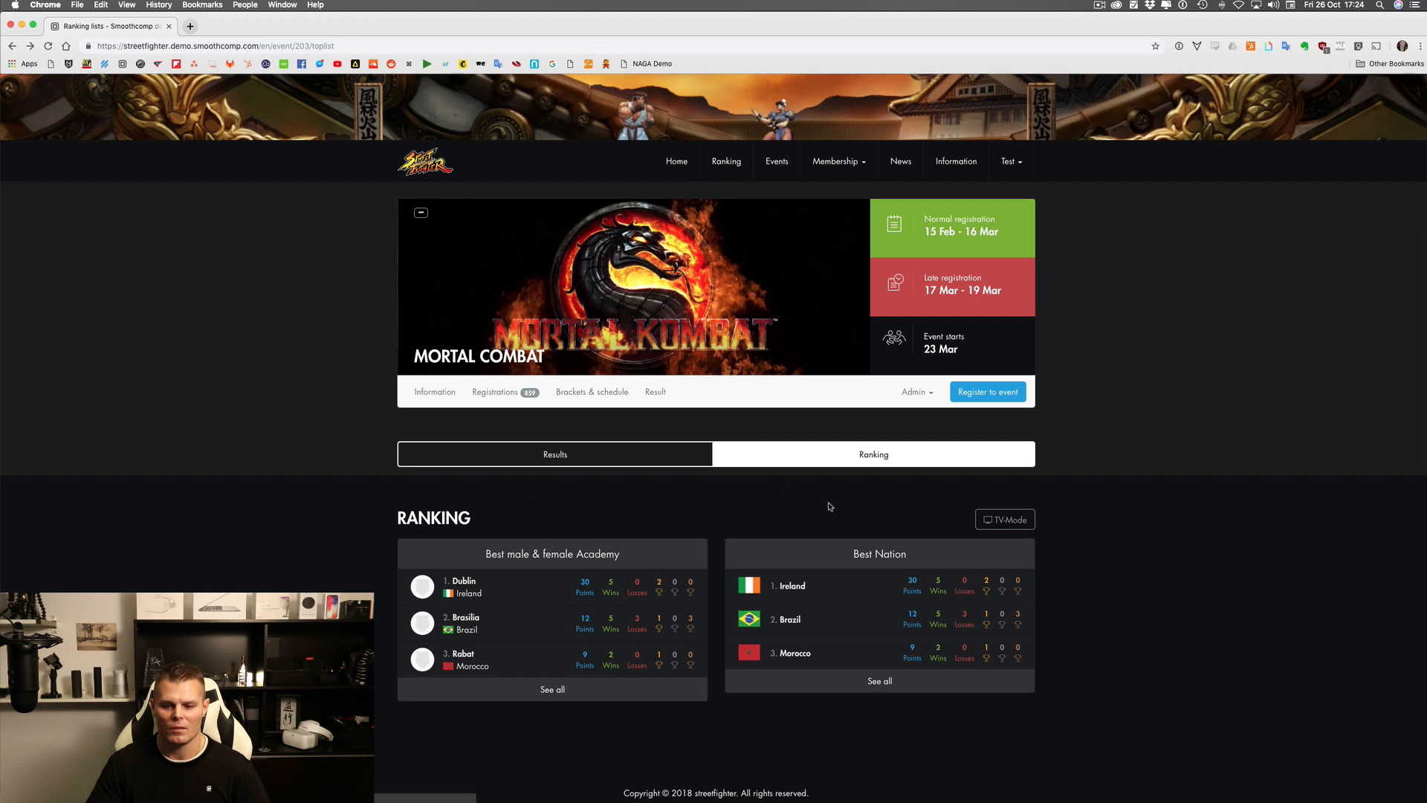
- Open the settings of the CEO Championships list from the federation's ranking lists
scroll(847, 510, "down", 1)
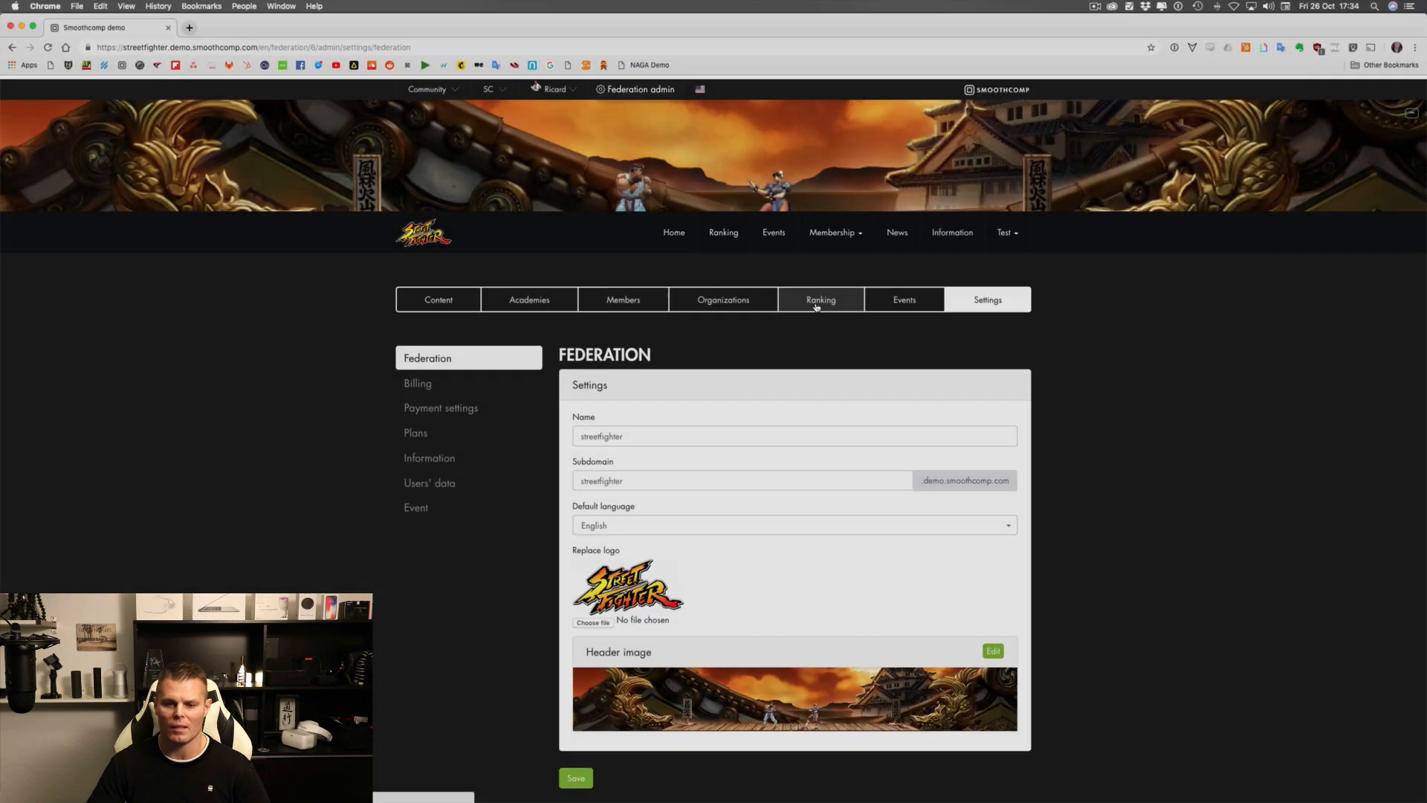
left_click(816, 301)
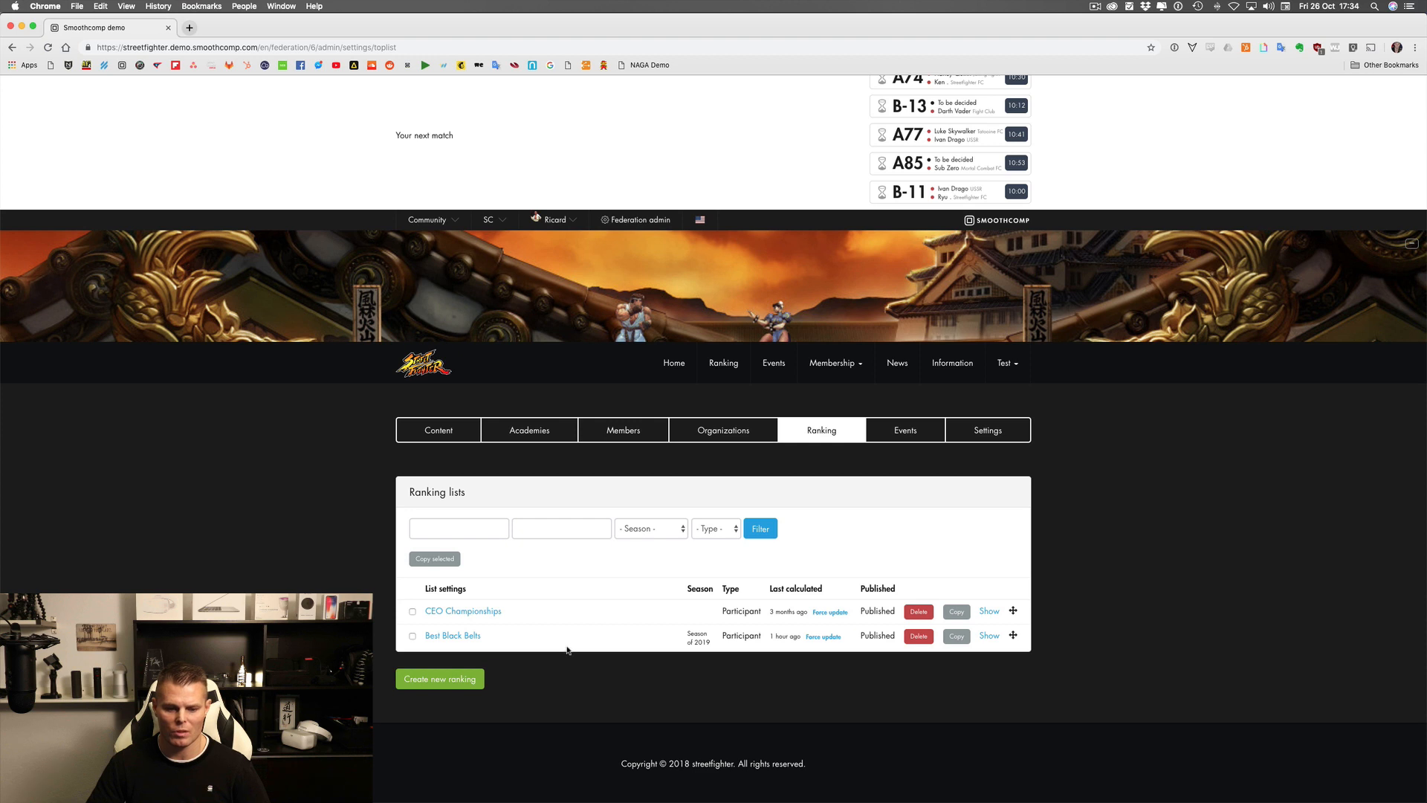
left_click(470, 613)
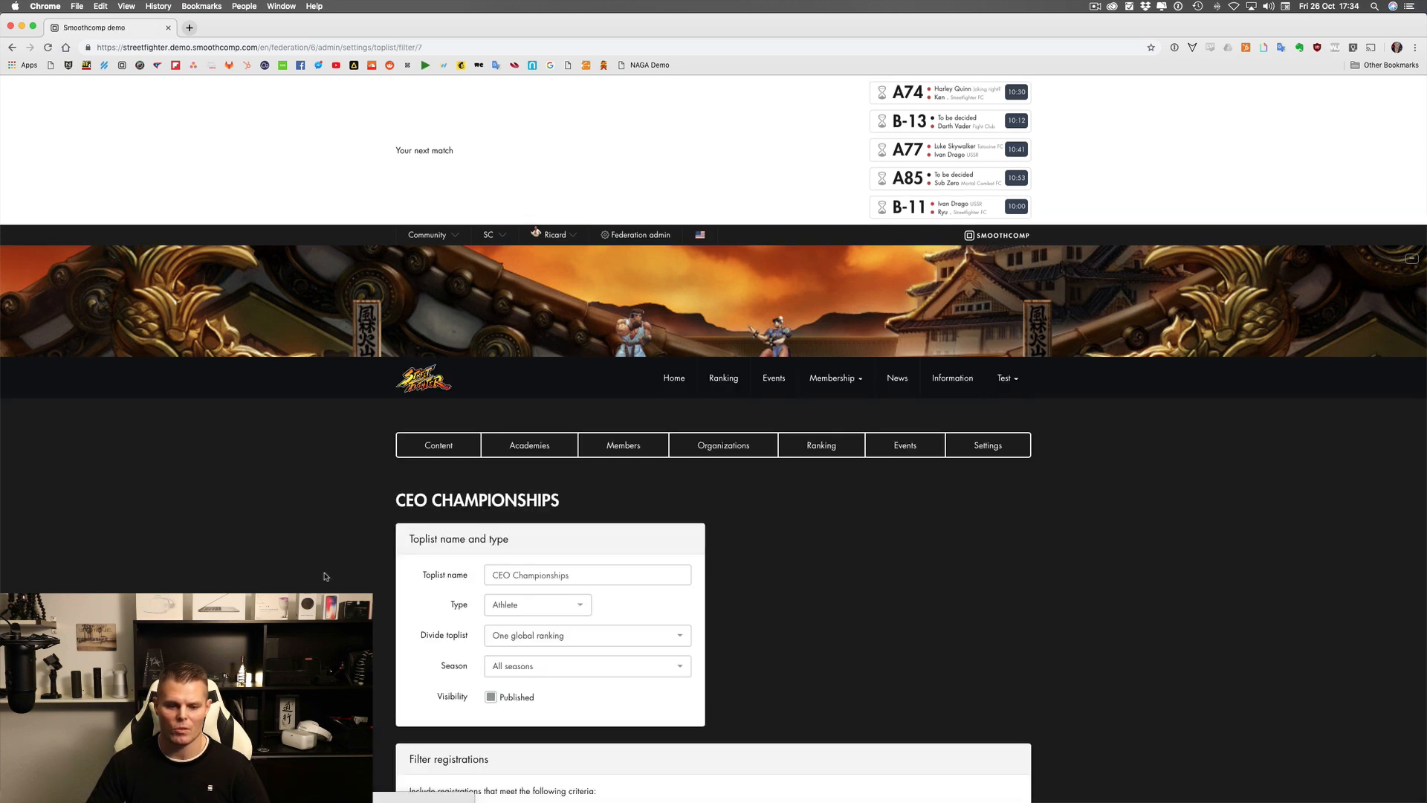
scroll(325, 576, "down", 2)
scroll(325, 576, "down", 2)
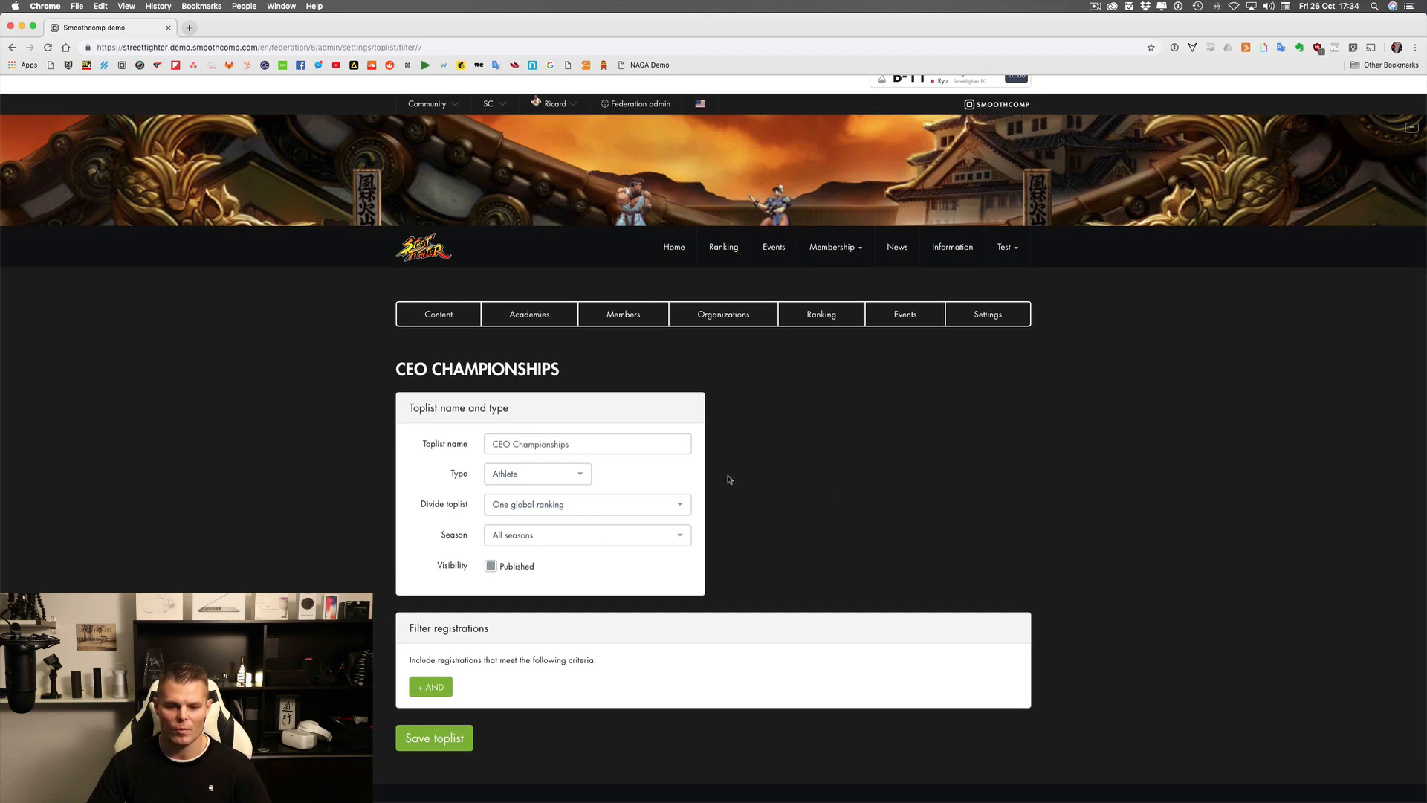
- Examine the list's toplist division and season options, keeping One global ranking and All seasons
left_click(507, 505)
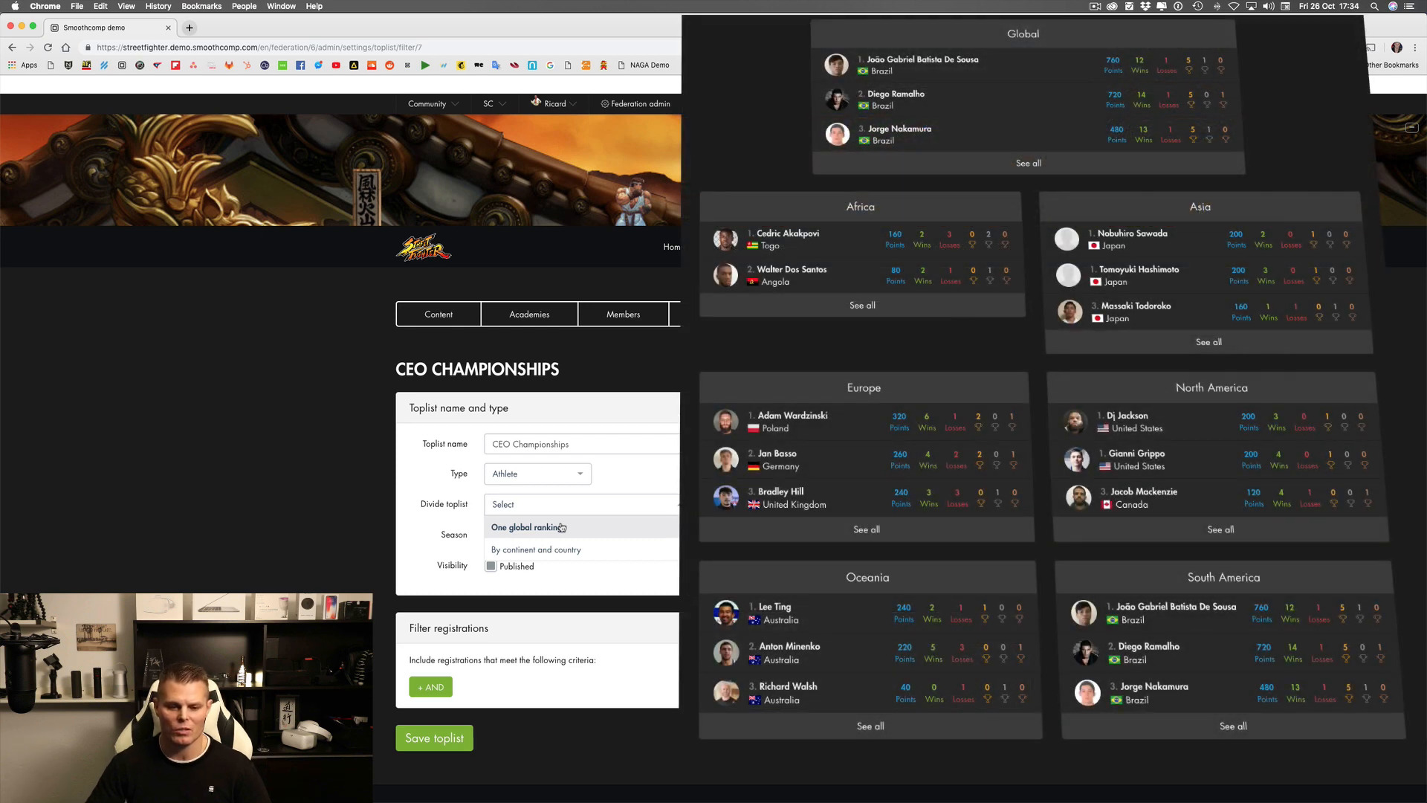
left_click(562, 528)
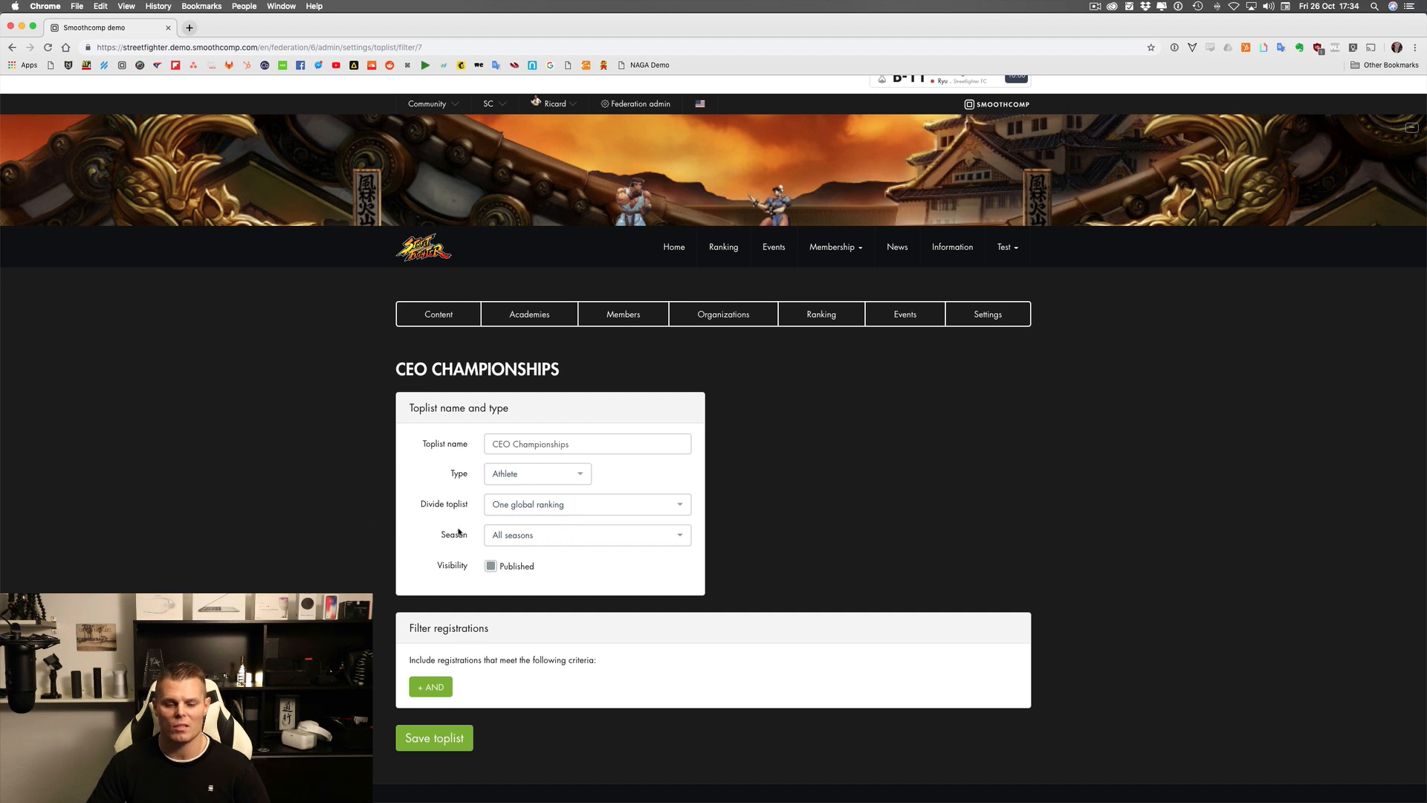
left_click(522, 536)
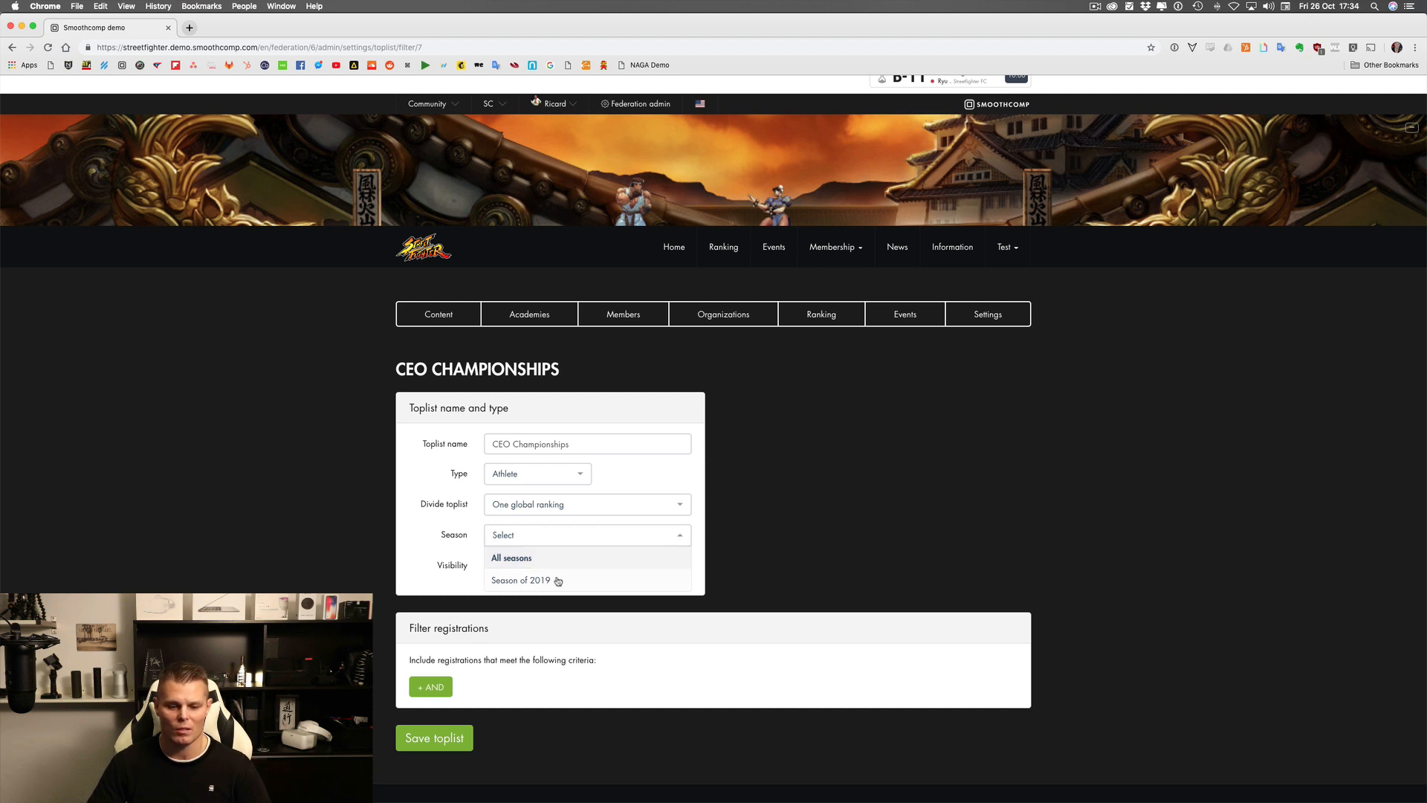
left_click(422, 534)
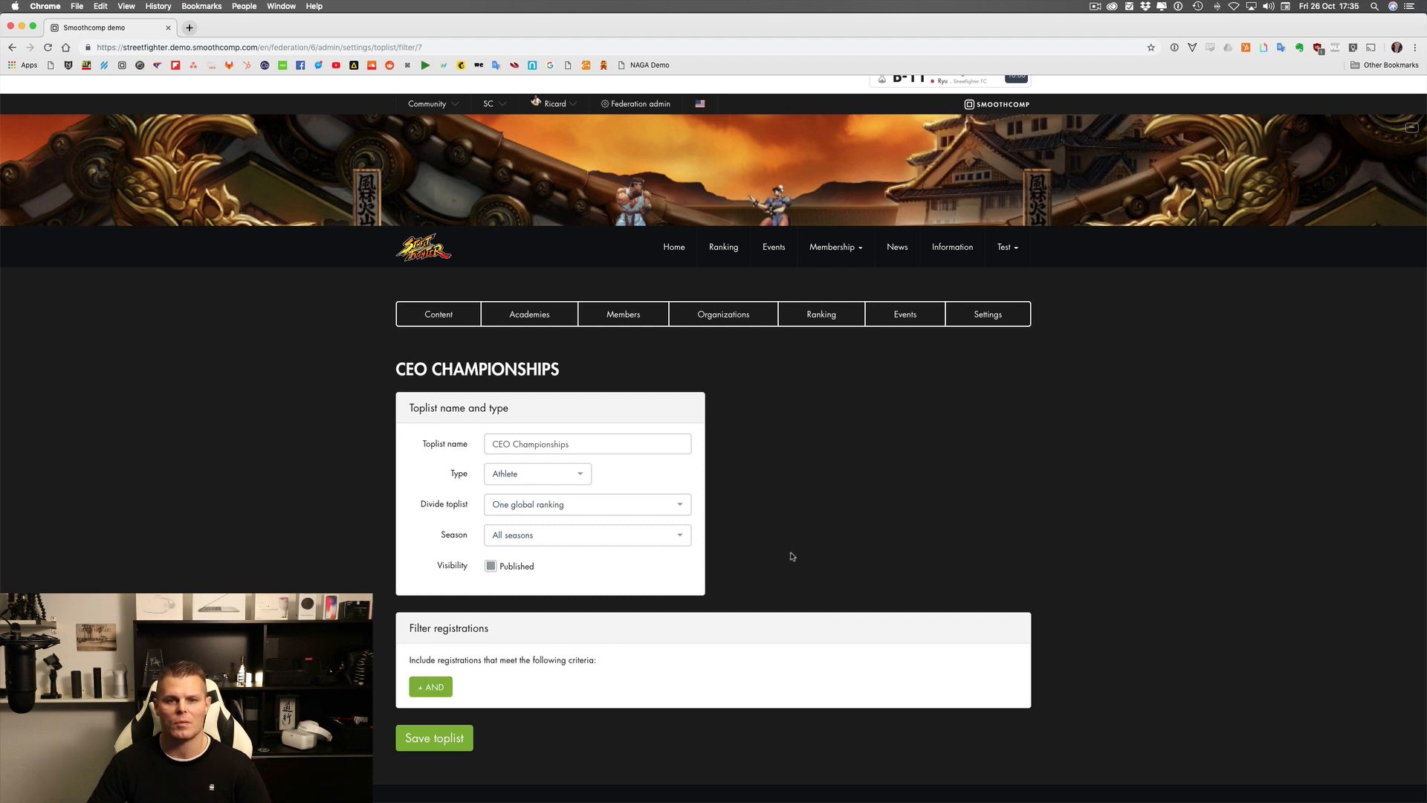
- Find the event seasons in the federation's event settings and open the form for a new season
scroll(791, 557, "up", 1)
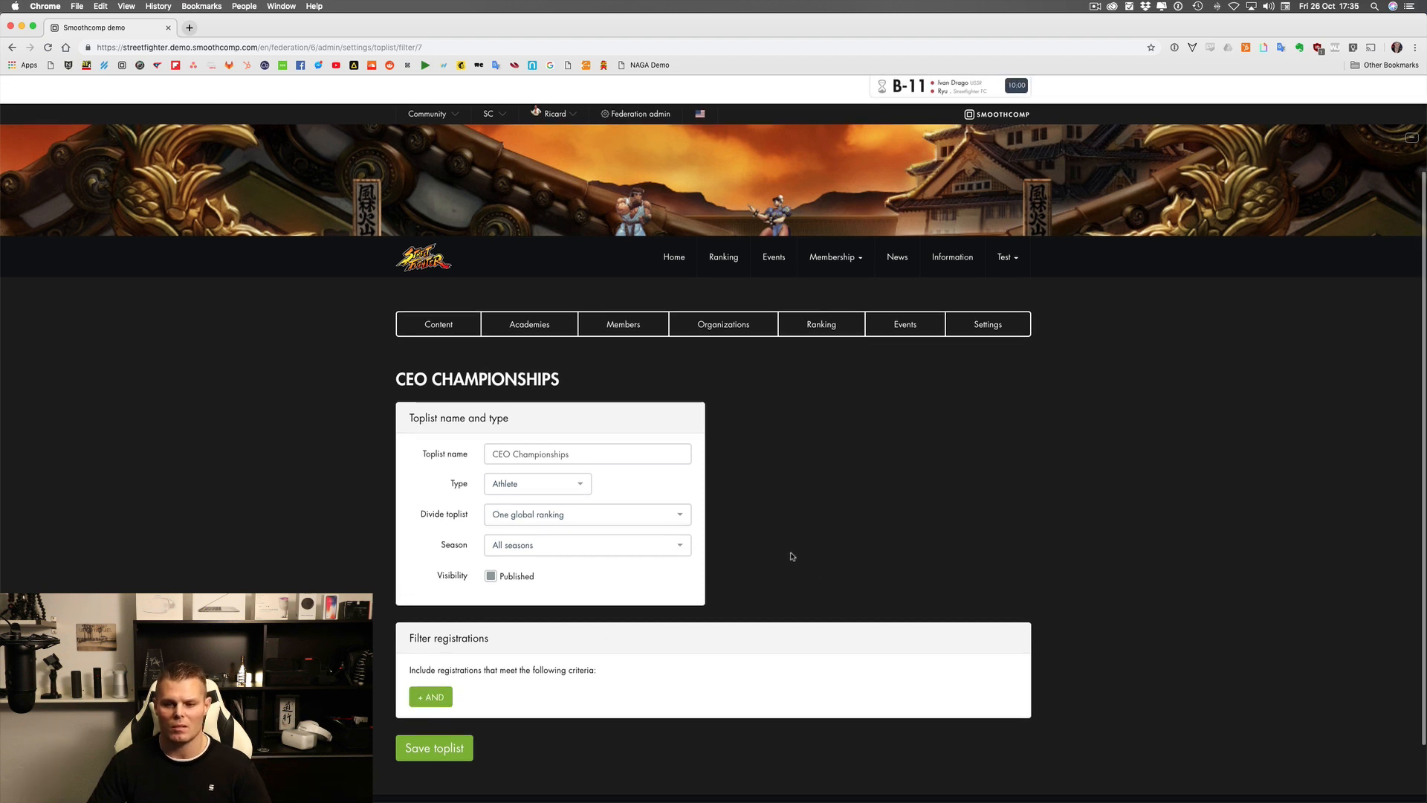
left_click(975, 334)
scroll(758, 555, "down", 5)
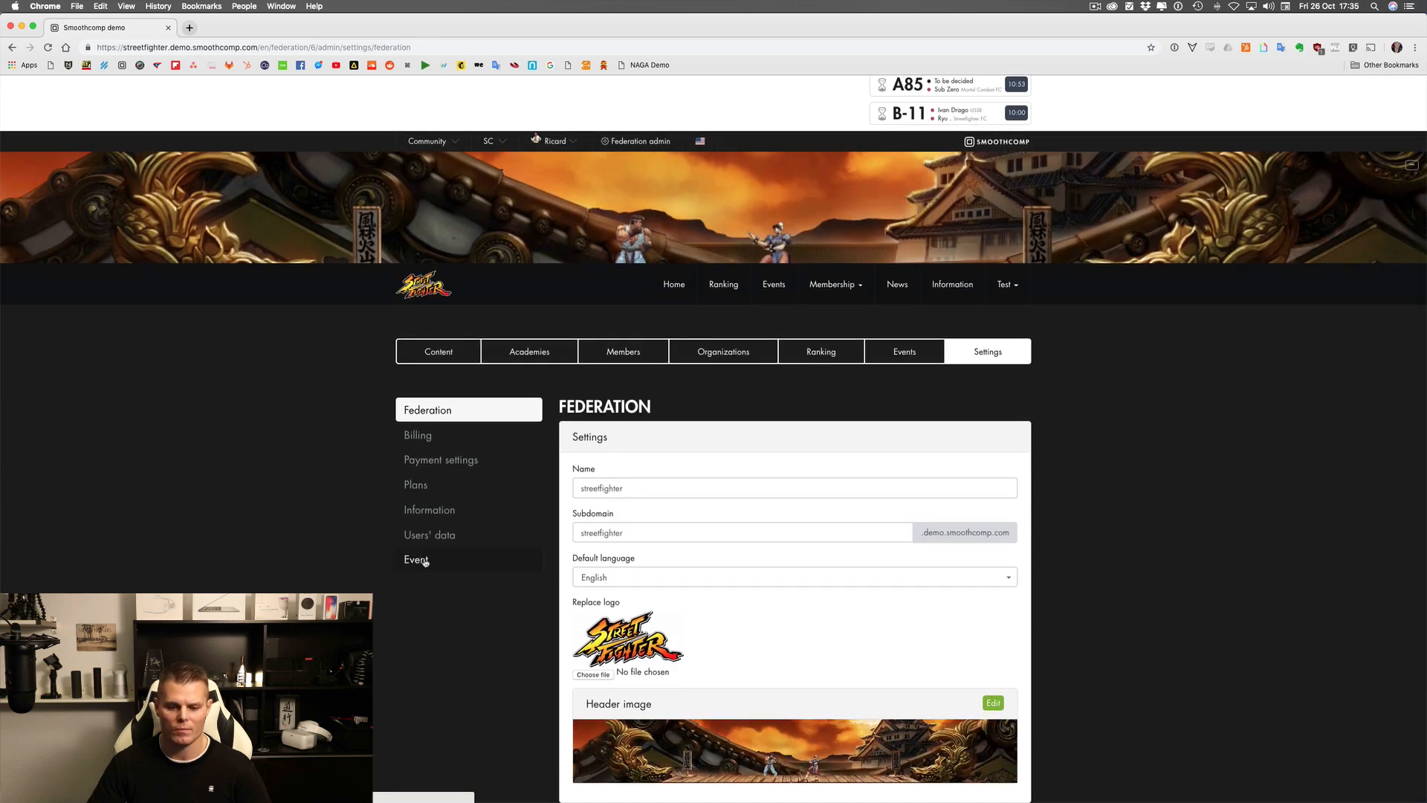
left_click(425, 562)
scroll(406, 586, "down", 5)
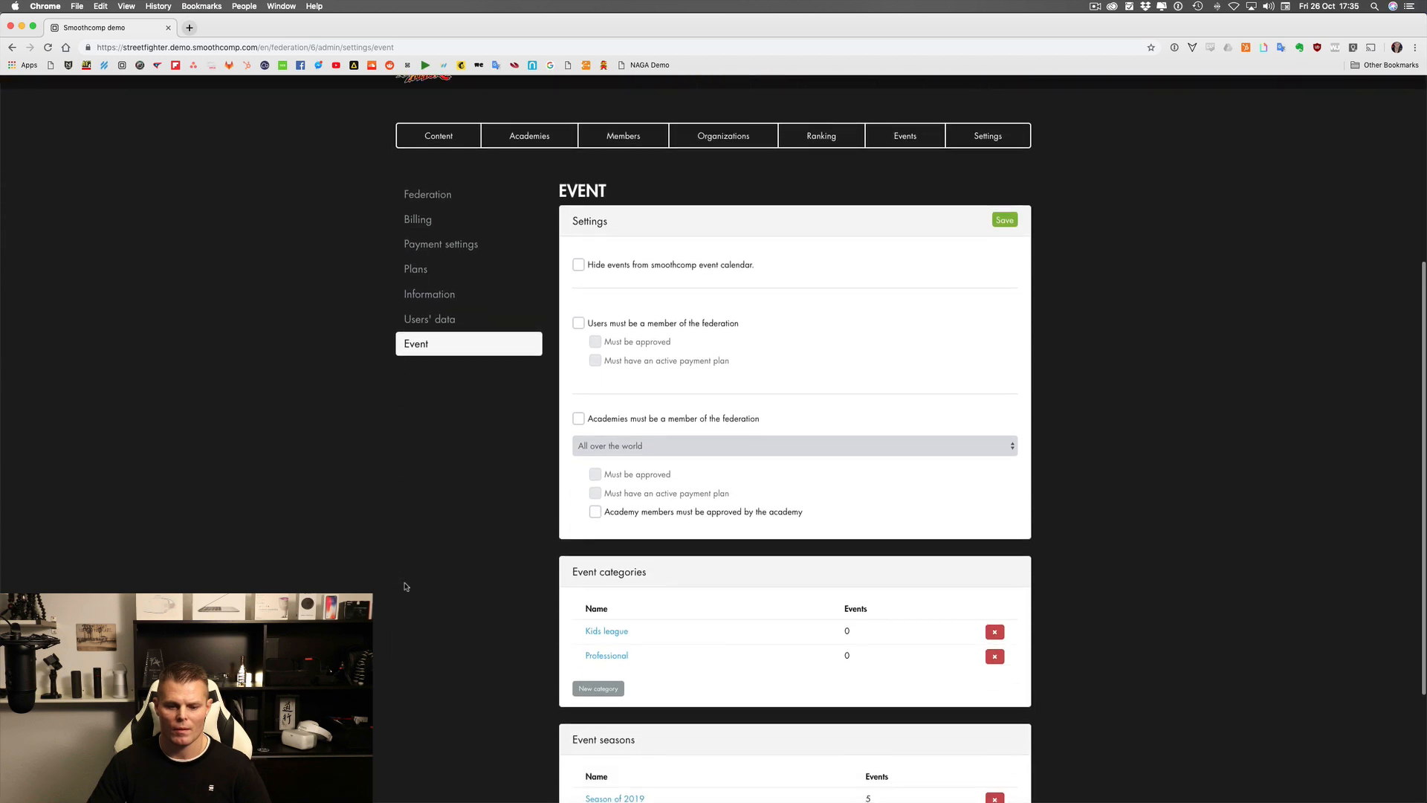
scroll(406, 587, "down", 3)
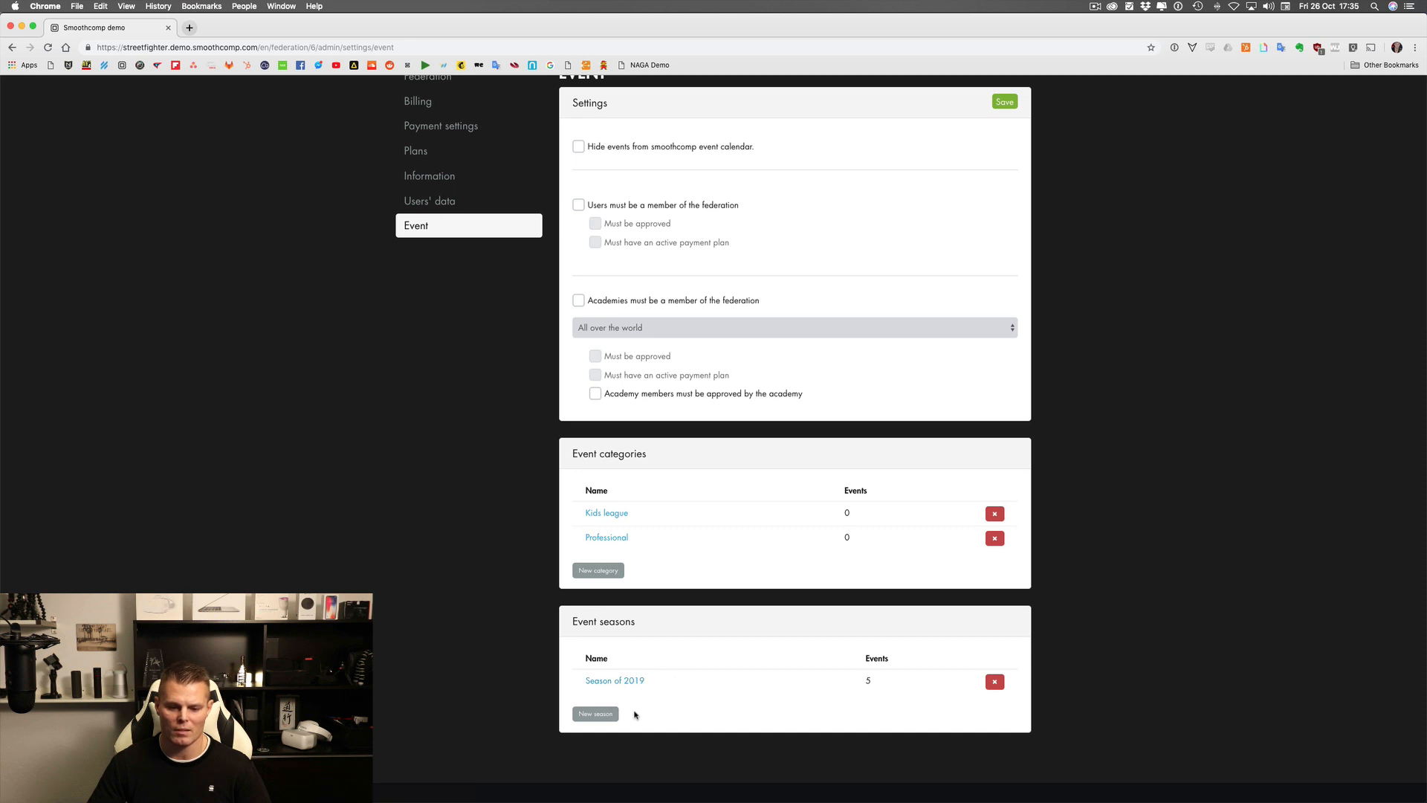
left_click(600, 715)
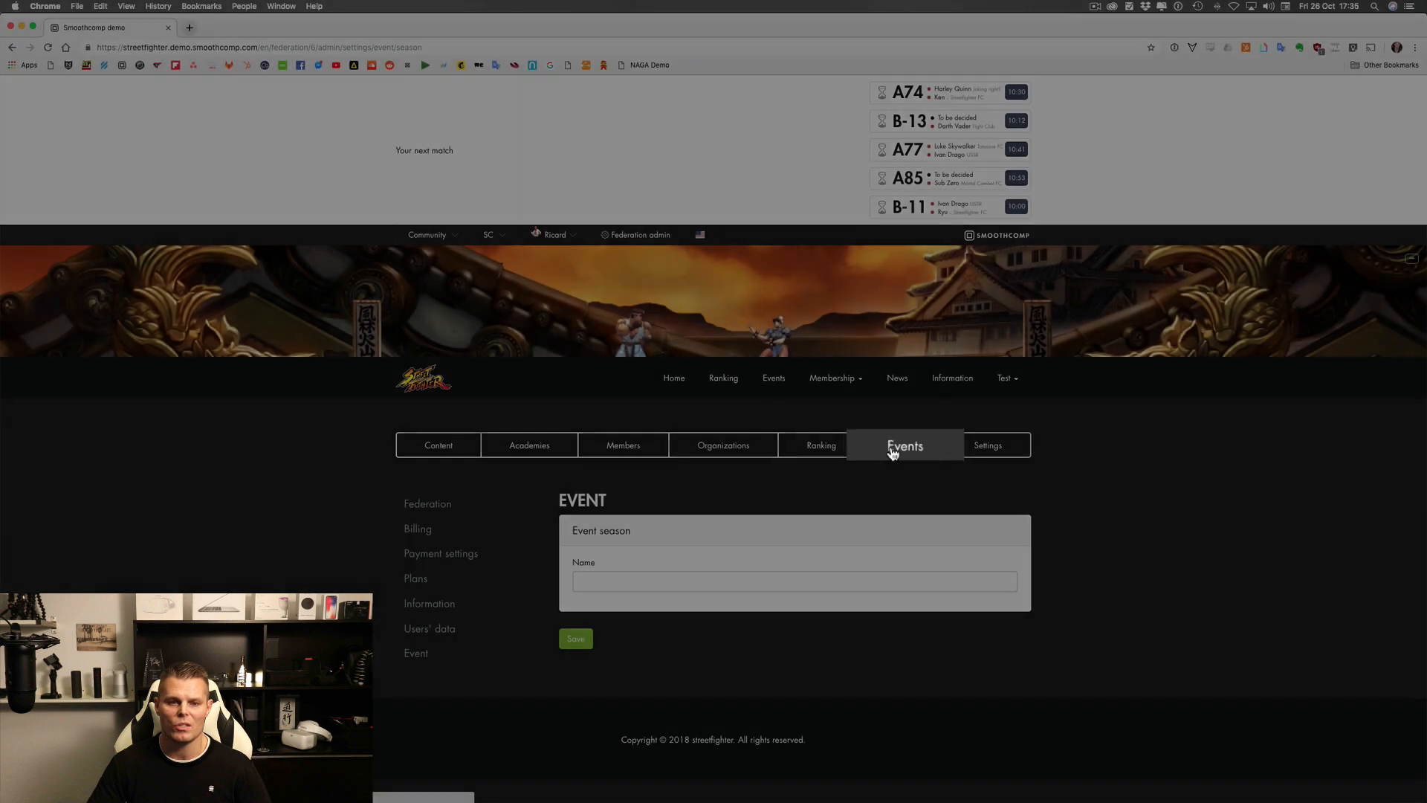
- Open the MORTAL COMBAT event from the federation's events and show its federation settings
left_click(891, 452)
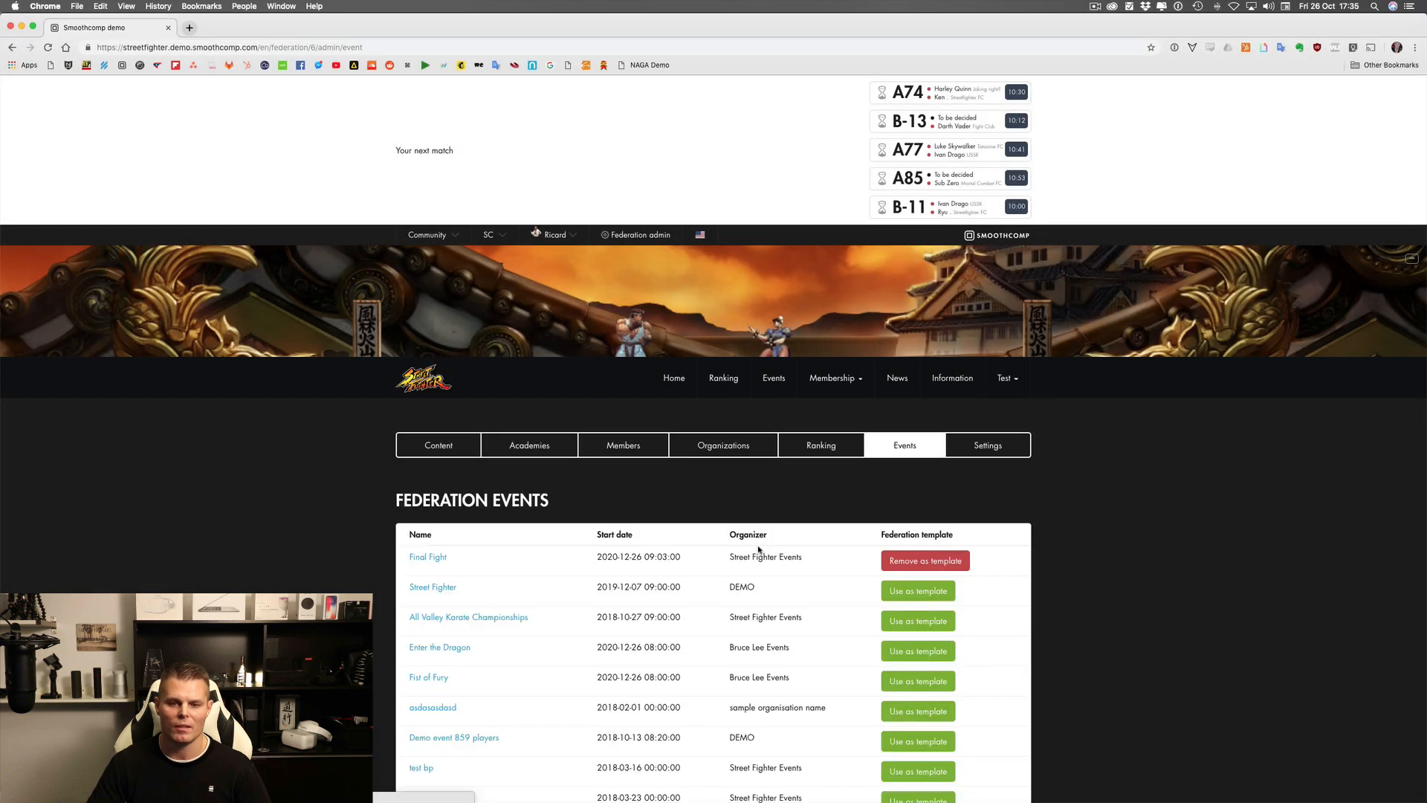
scroll(751, 554, "down", 1)
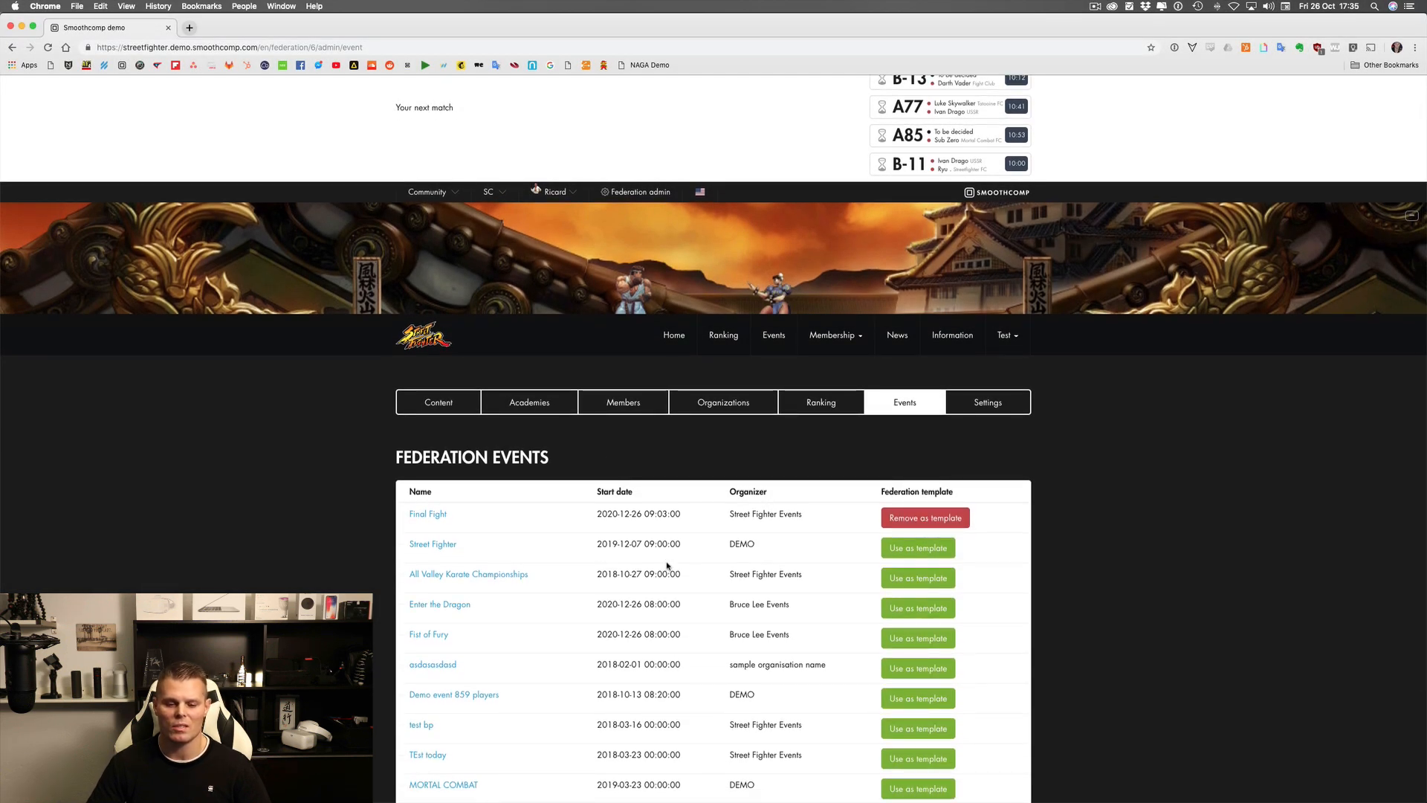
scroll(668, 566, "down", 1)
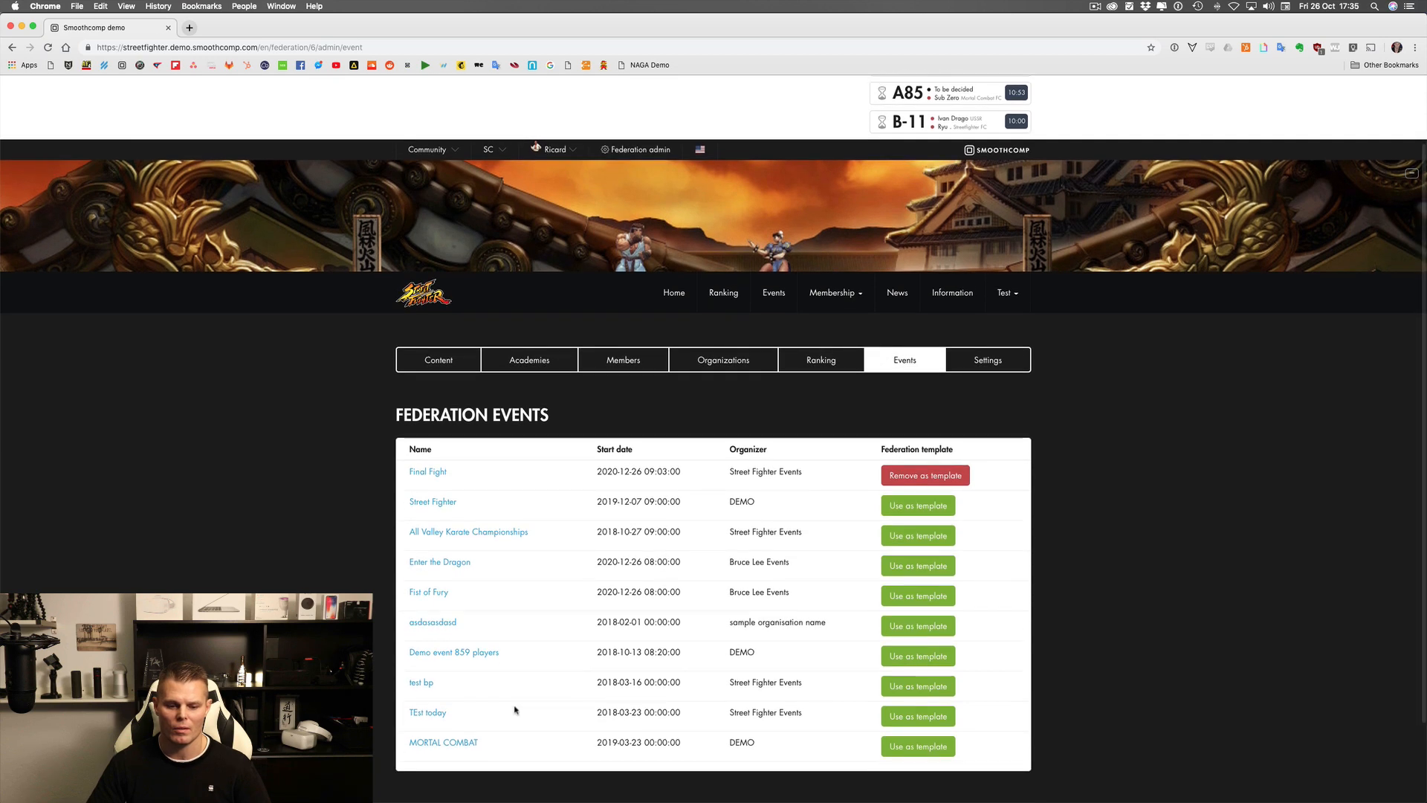
left_click(455, 742)
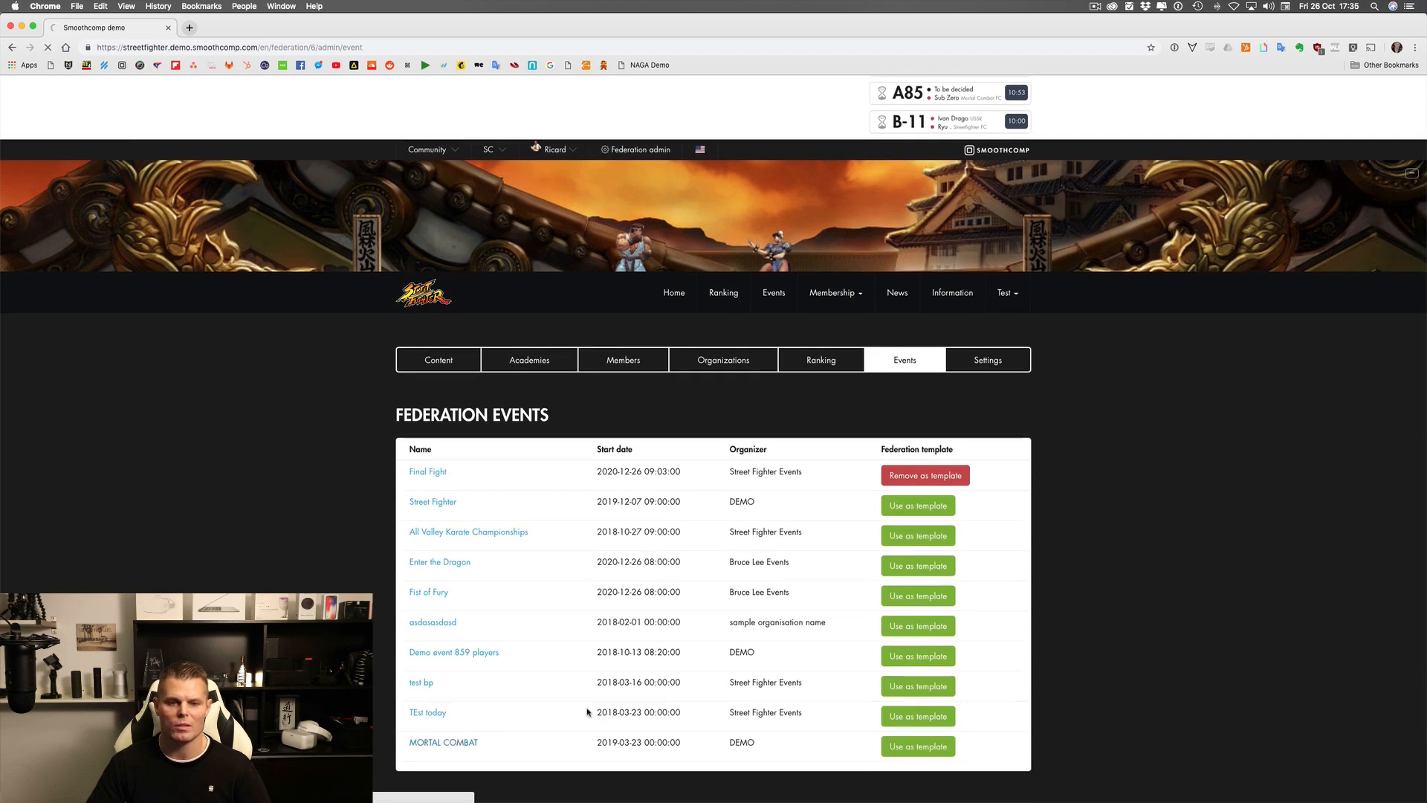
scroll(546, 682, "down", 3)
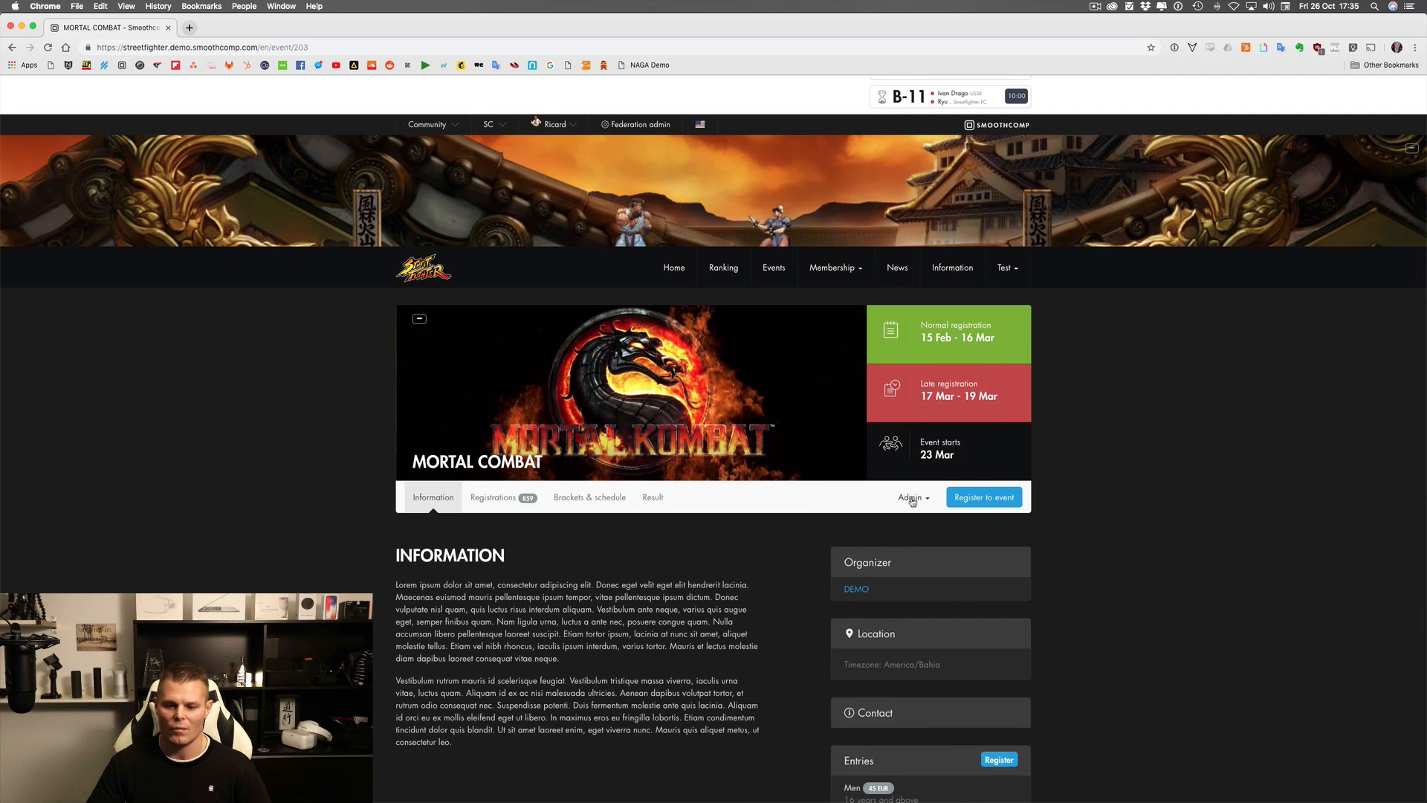
left_click(913, 498)
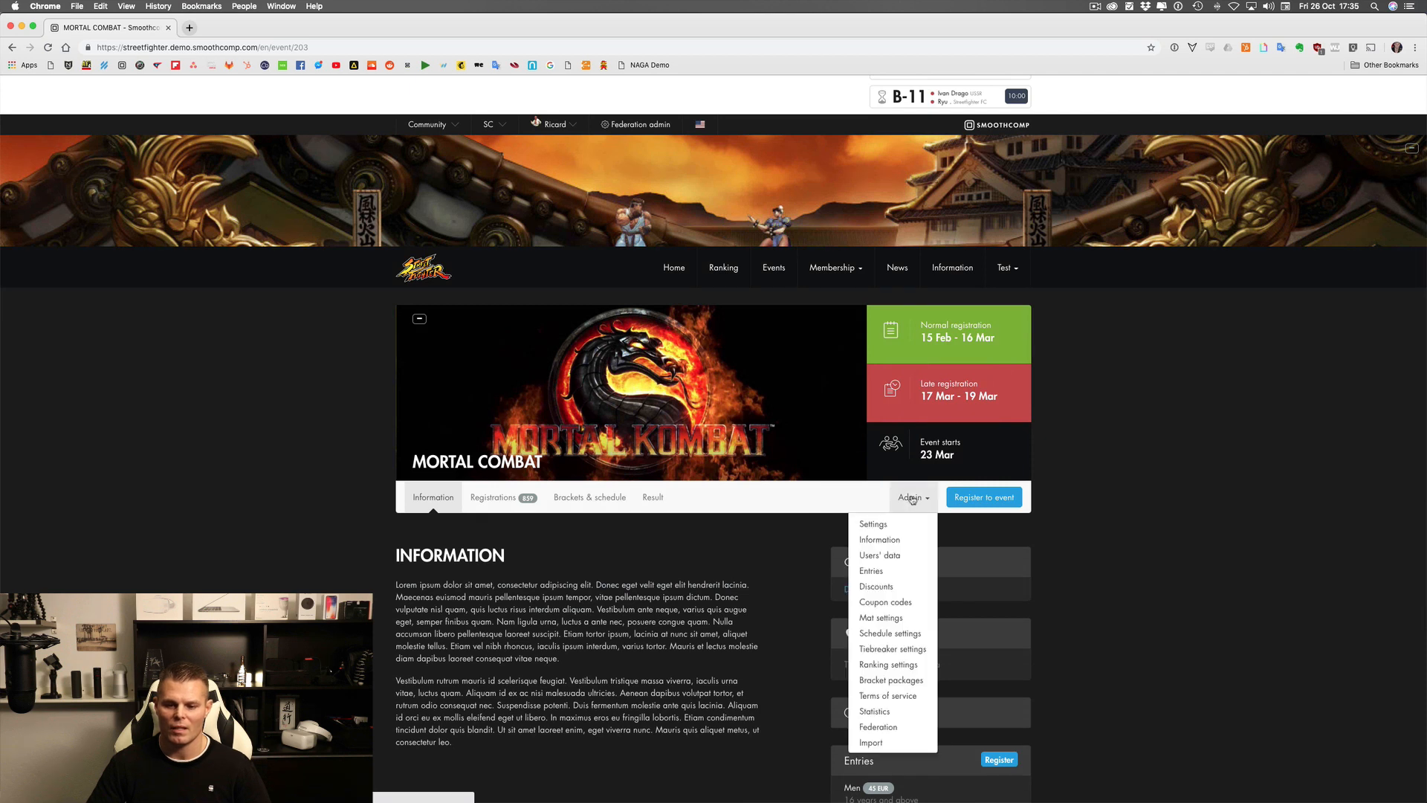
left_click(892, 728)
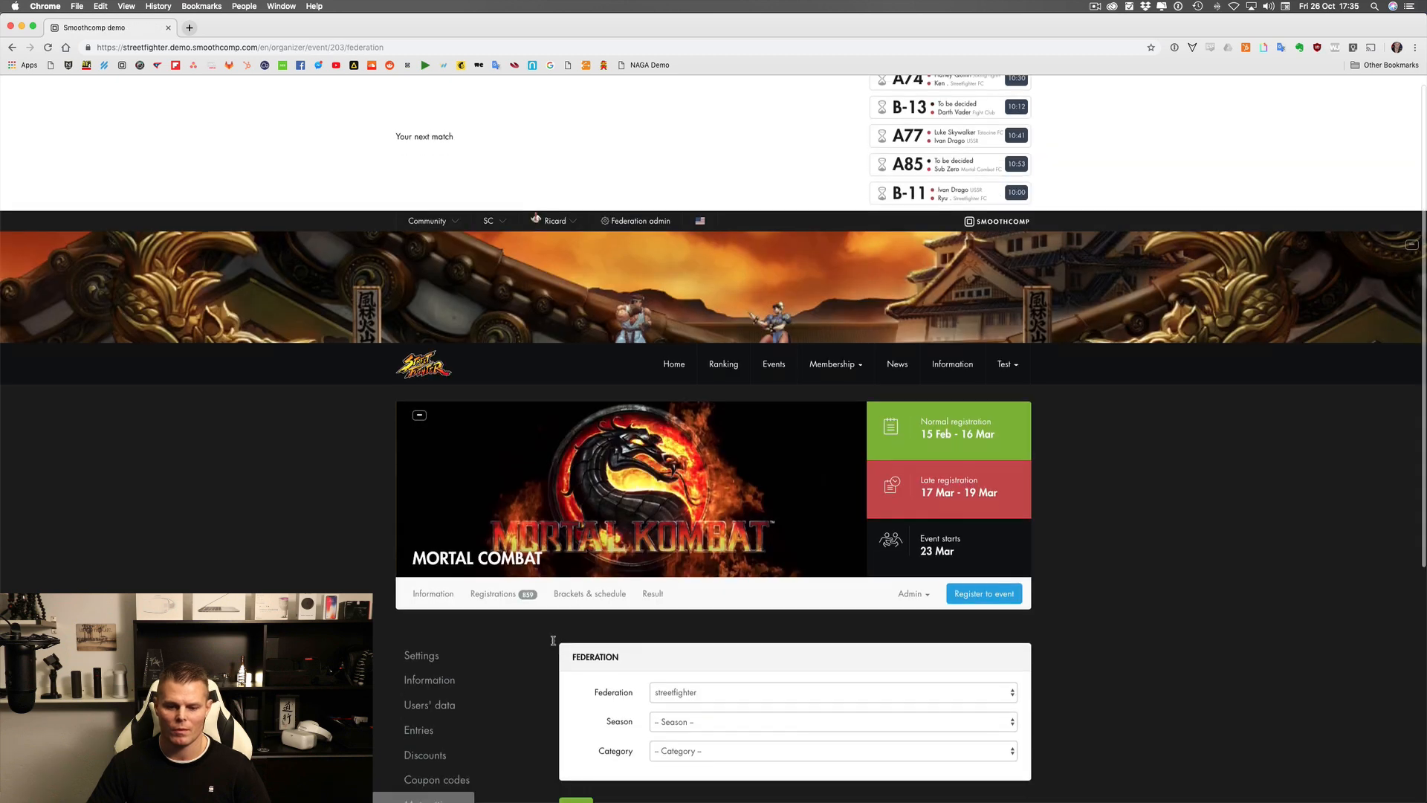
- Assign the MORTAL COMBAT event to Season of 2019 and save its federation settings
scroll(663, 525, "down", 3)
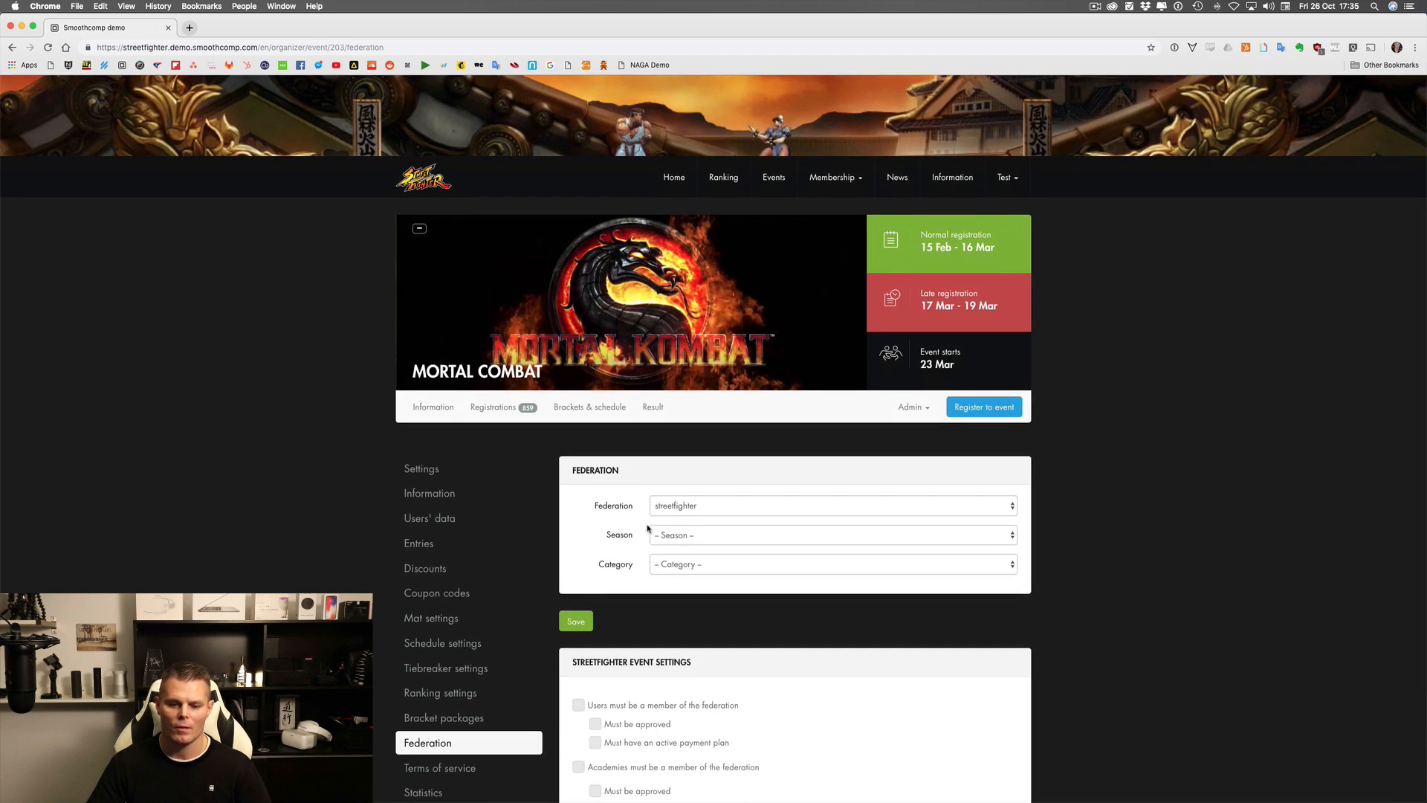
left_click(685, 536)
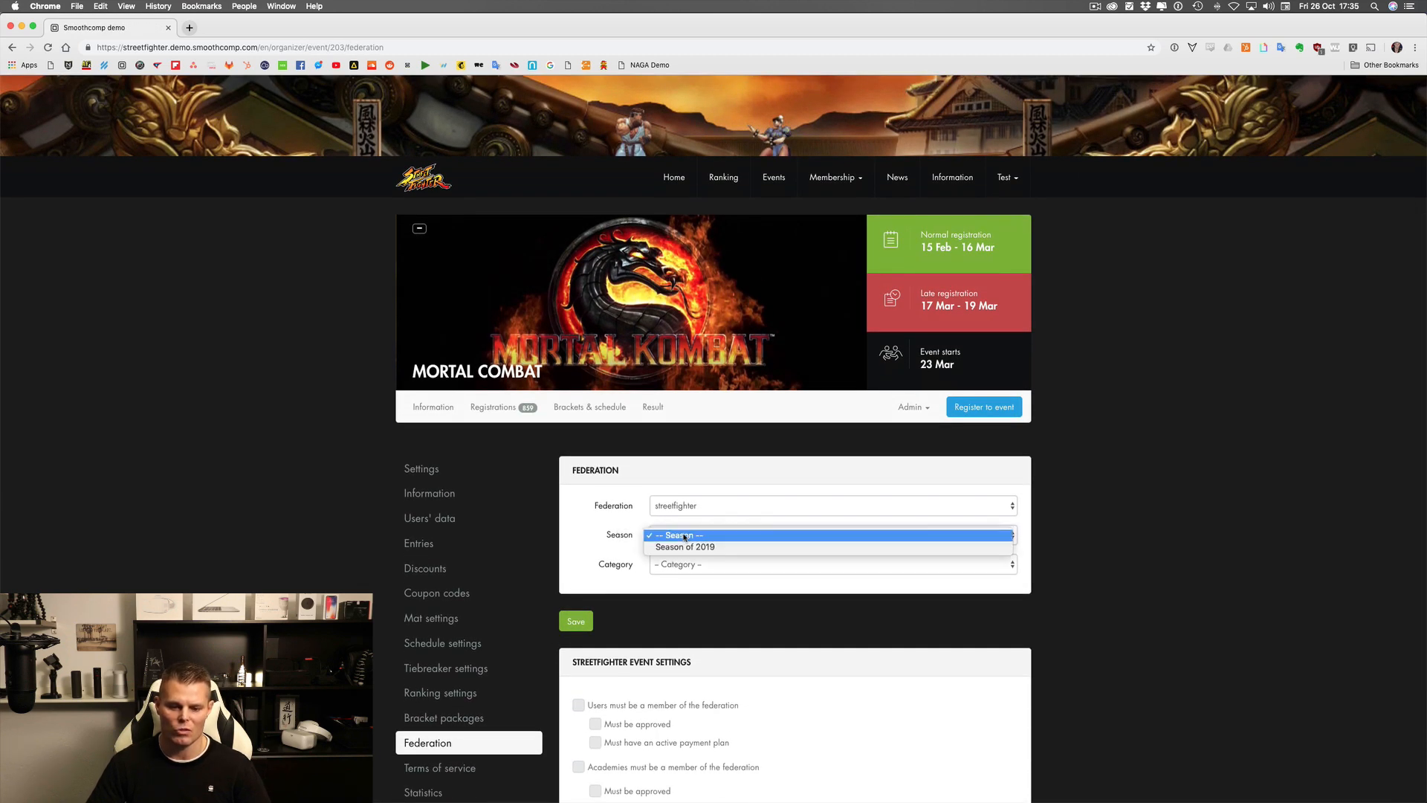
left_click(719, 548)
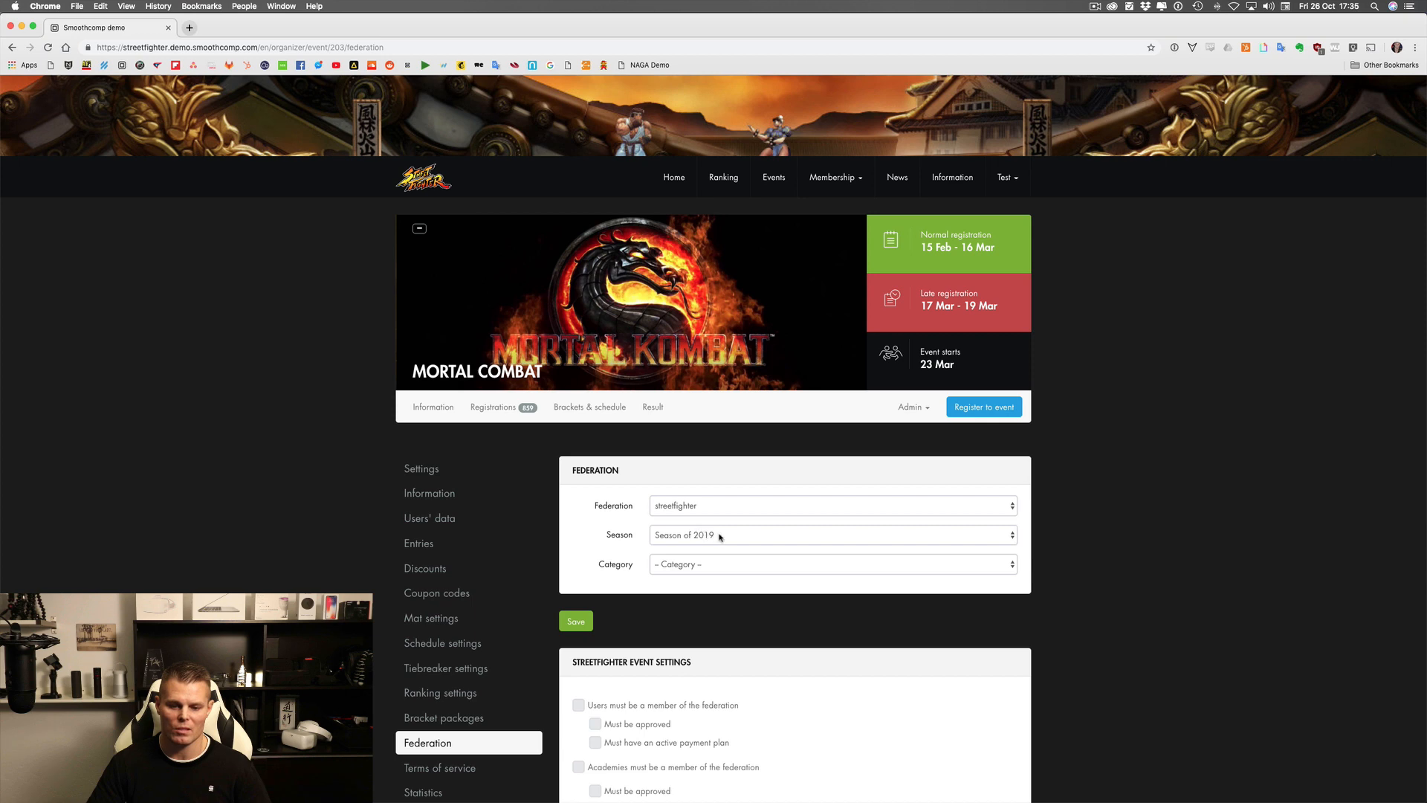
scroll(605, 541, "down", 2)
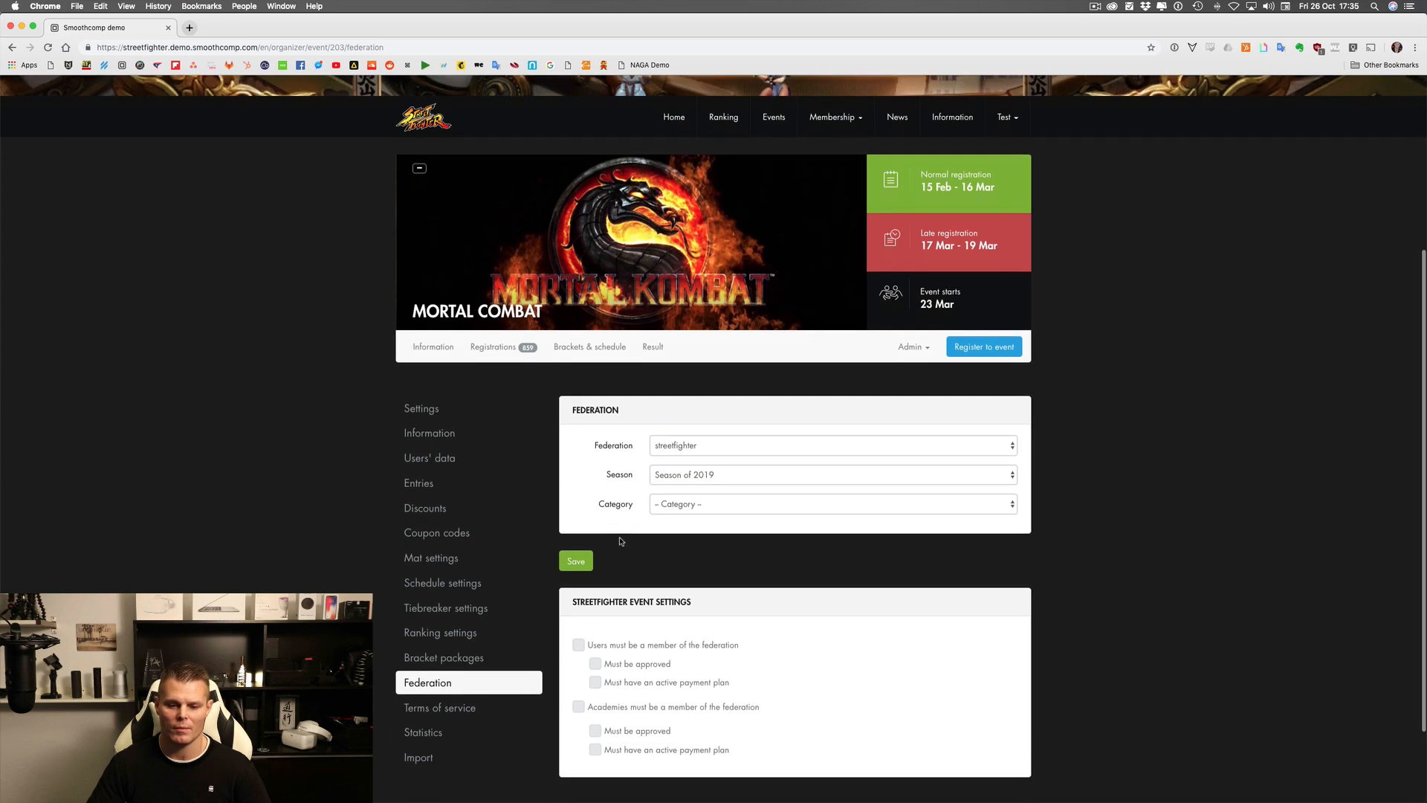
left_click(586, 558)
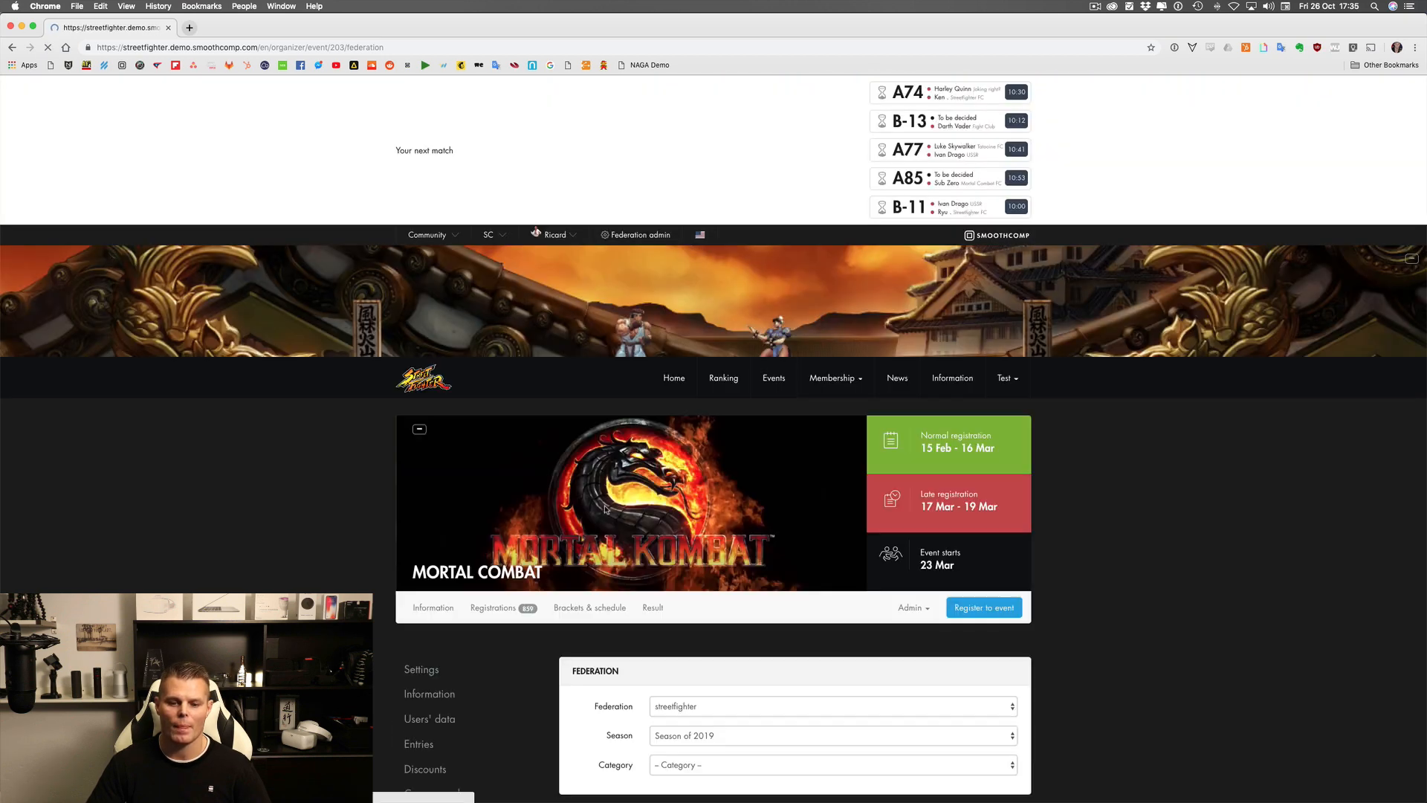
scroll(606, 509, "down", 3)
scroll(606, 509, "down", 1)
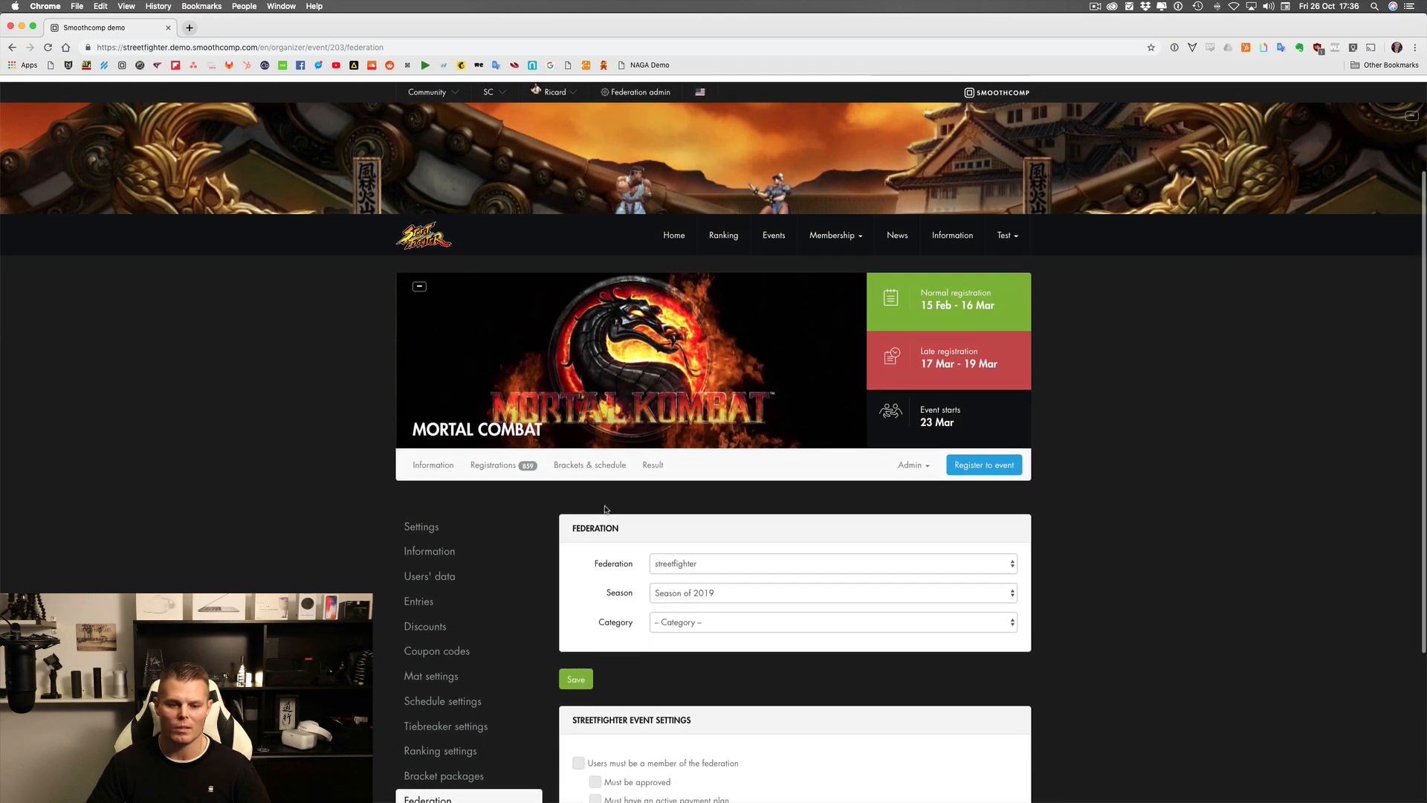
- Return to the federation administration, show the public ranking page and examine its season filter options
scroll(777, 411, "up", 1)
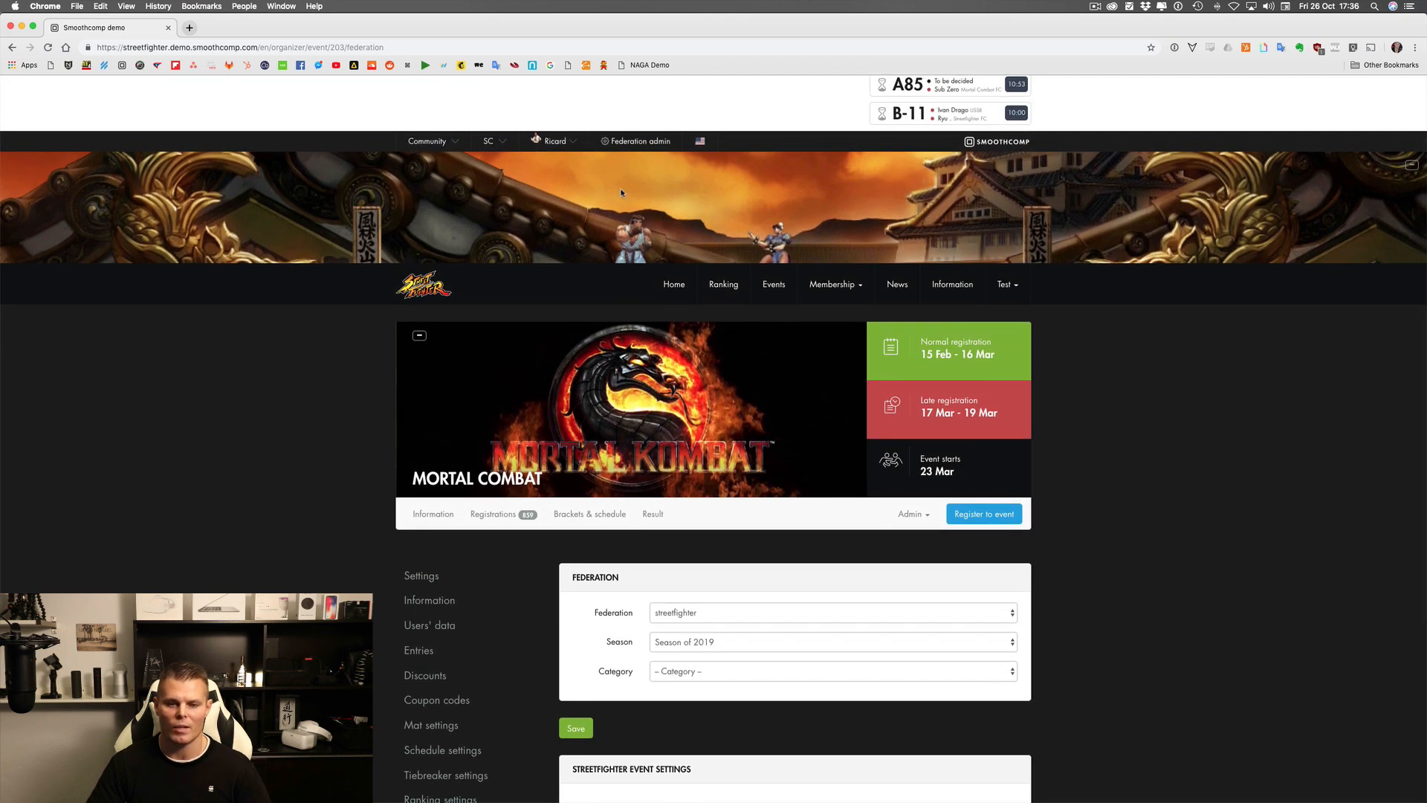
left_click(629, 142)
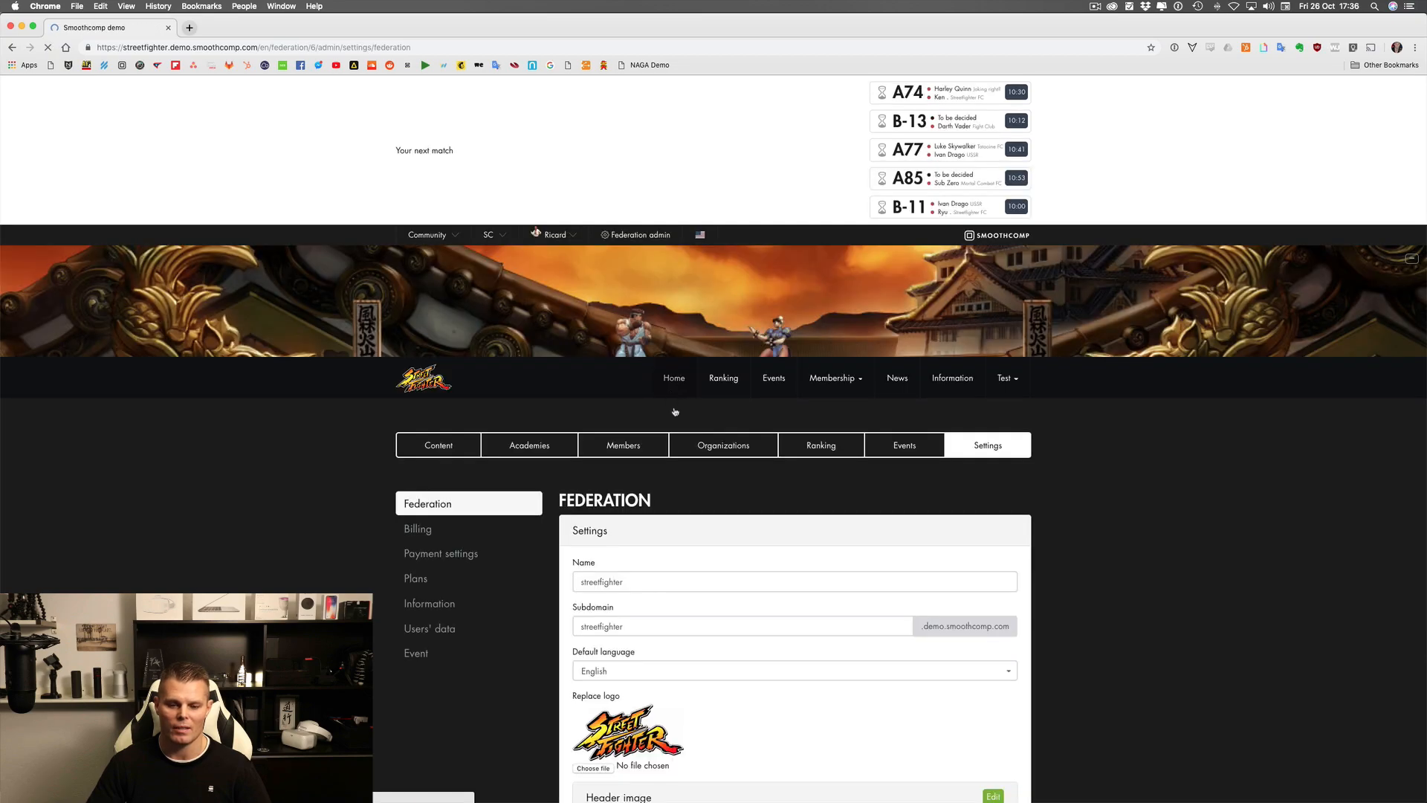
scroll(661, 335, "down", 1)
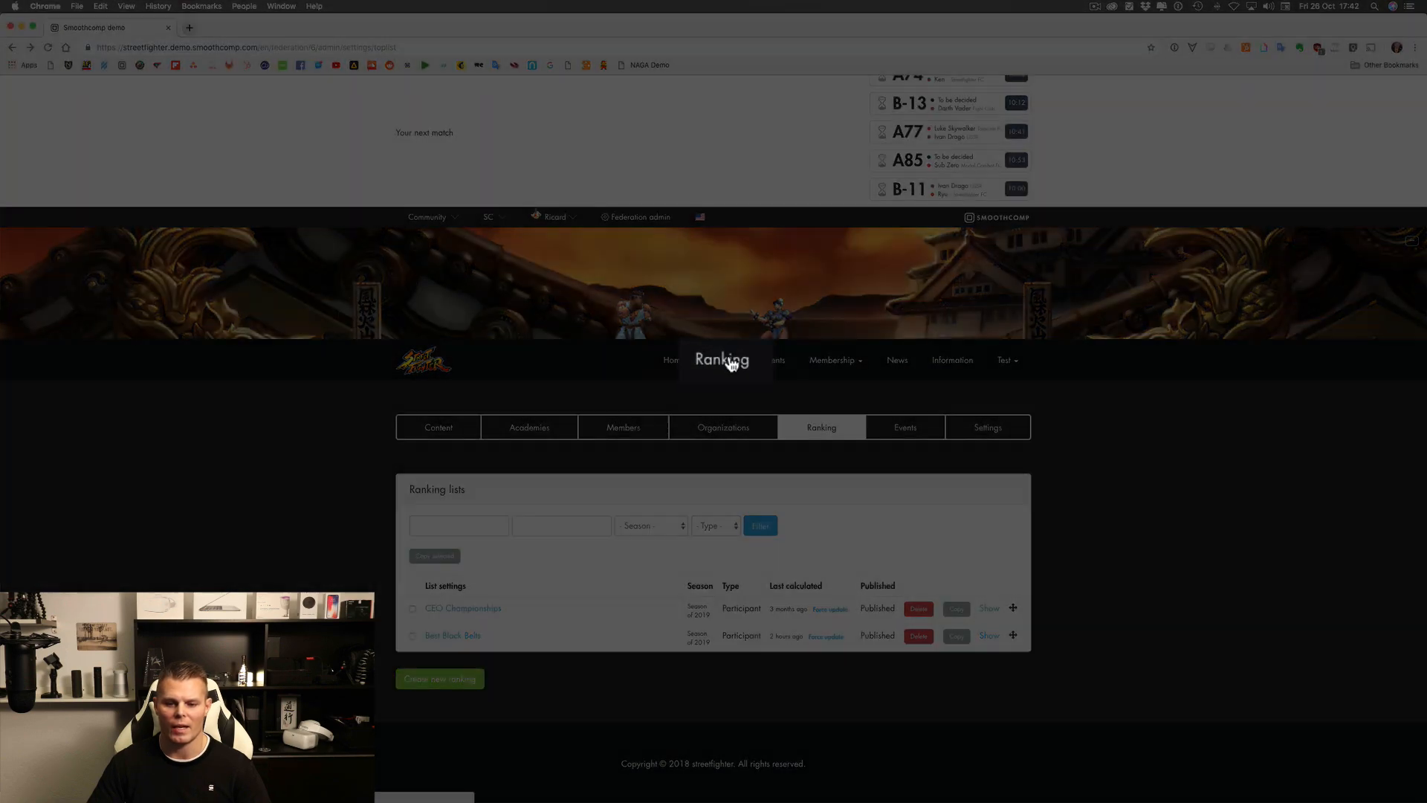
left_click(731, 364)
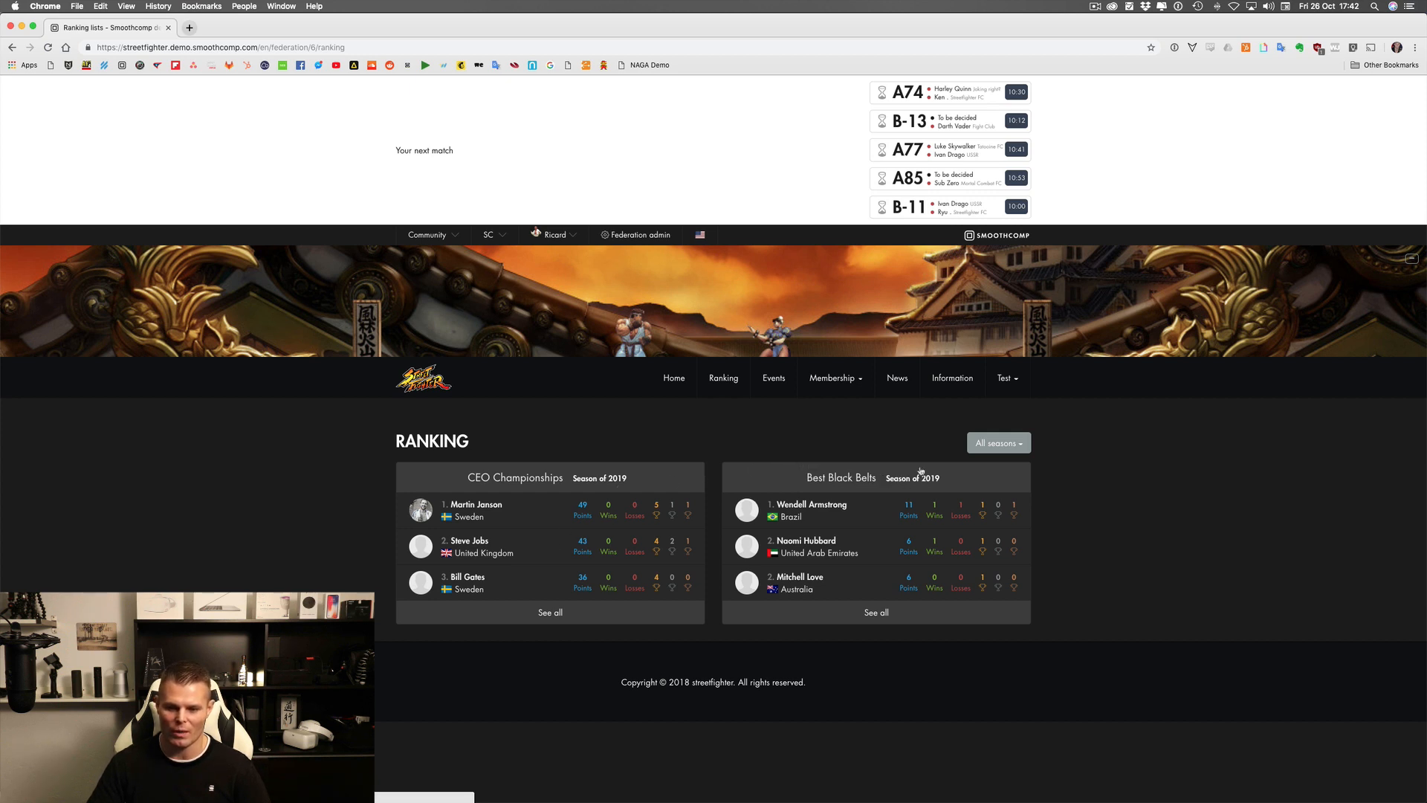
left_click(1023, 447)
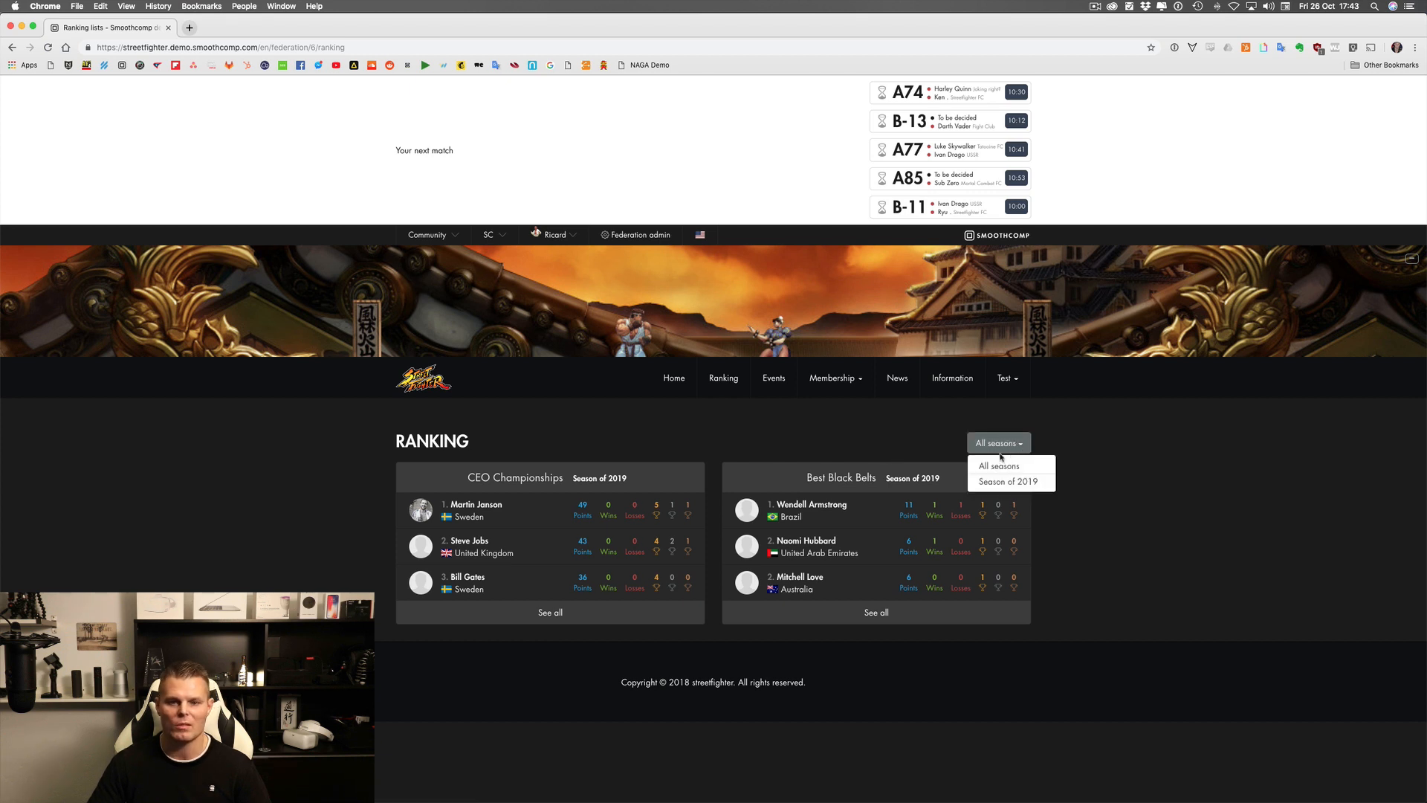
left_click(906, 437)
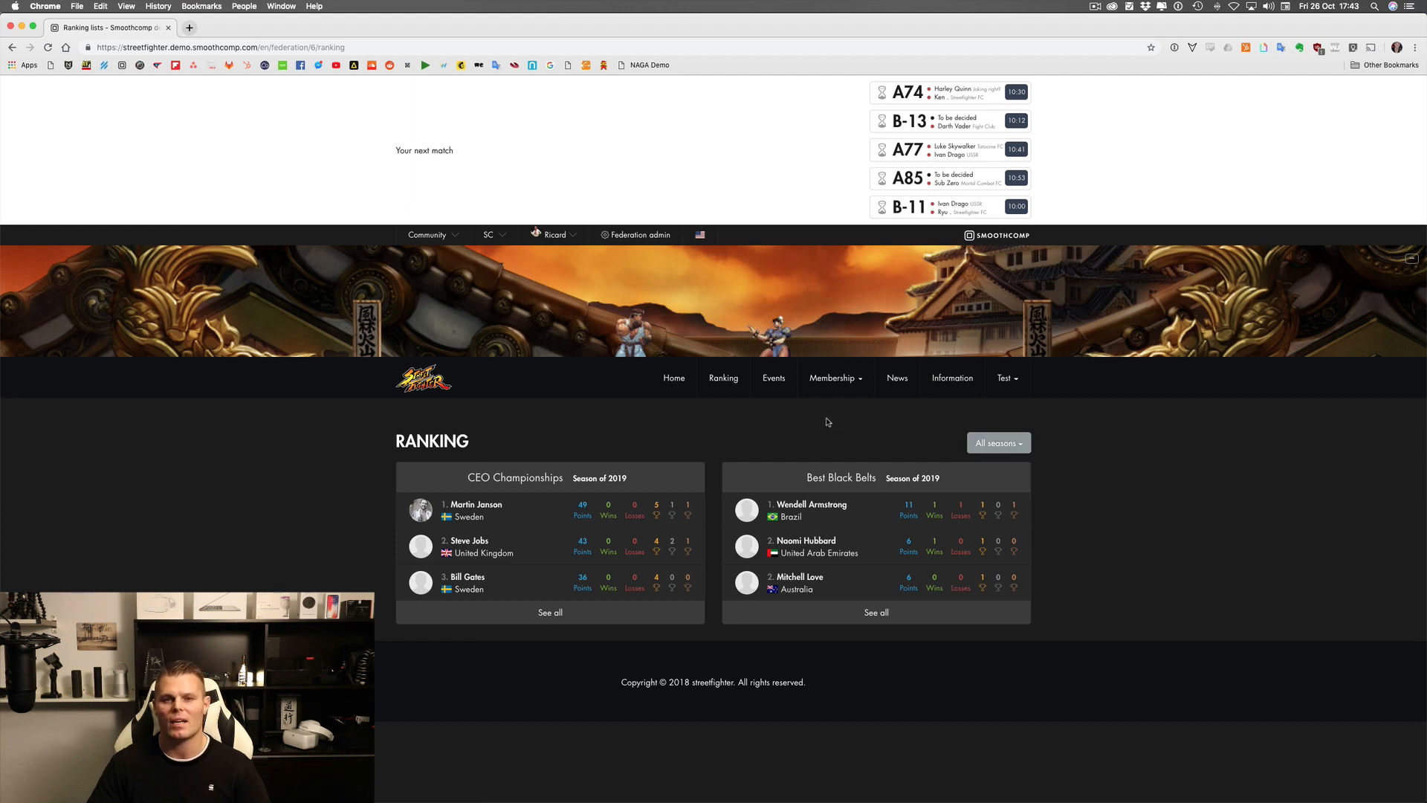